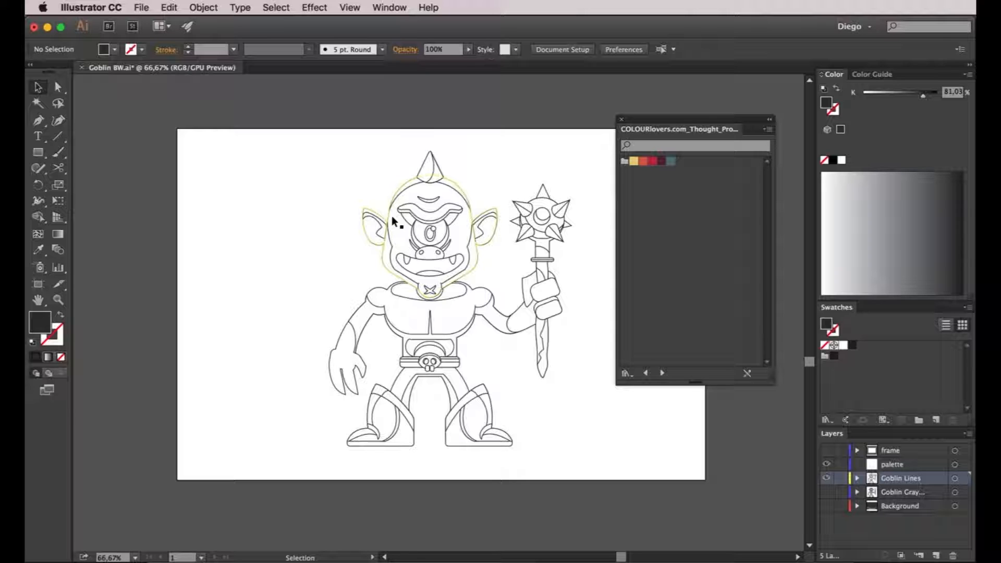
# Fill the goblin's head and ears shape with the palette's teal swatch #53777a and remove its stroke
pyautogui.click(392, 217)
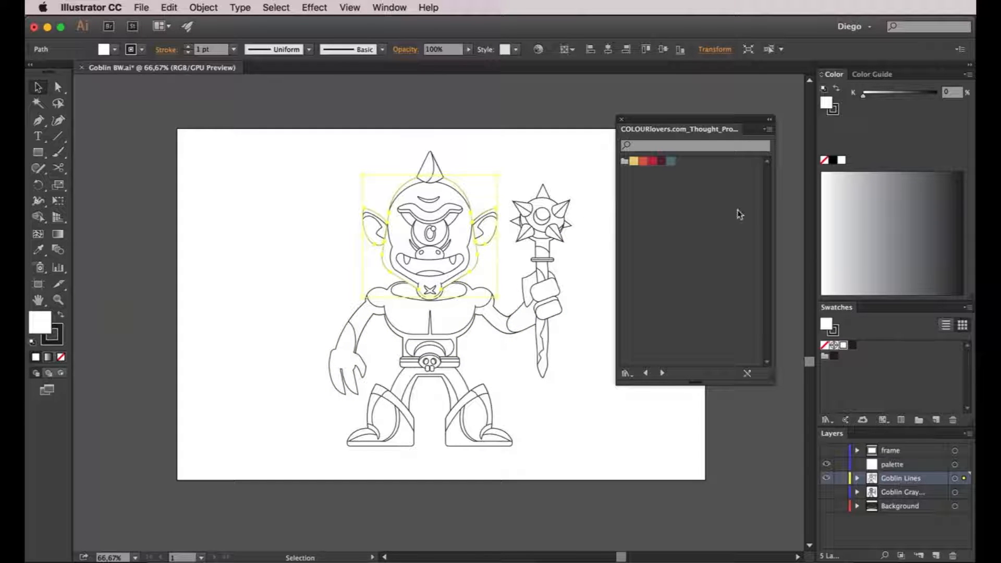
pyautogui.click(671, 161)
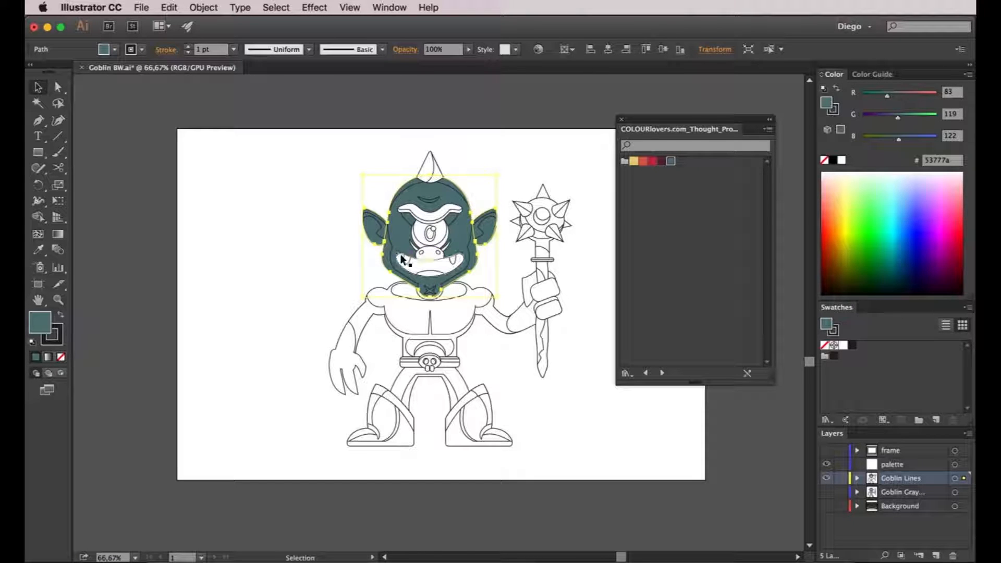
pyautogui.click(61, 339)
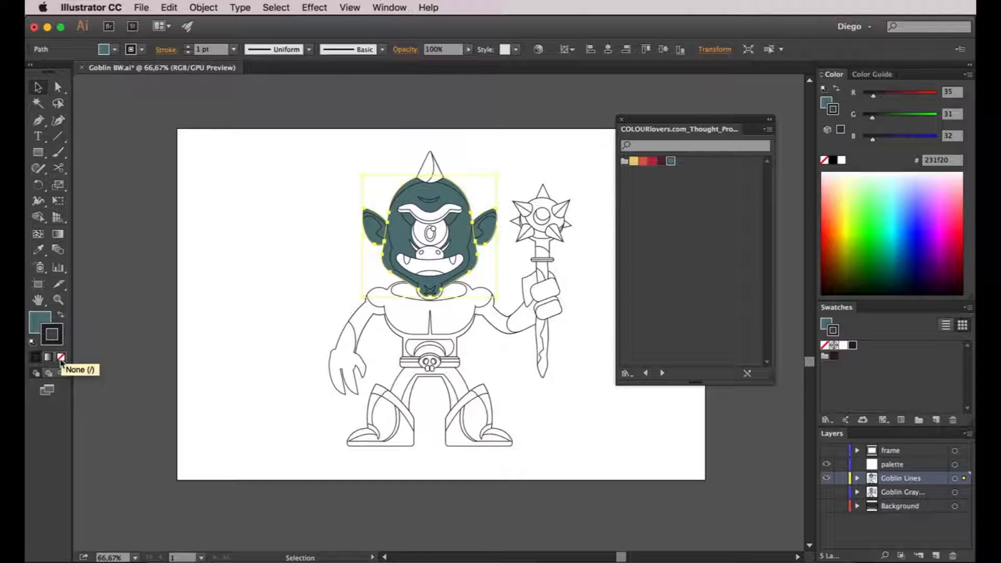
pyautogui.click(61, 359)
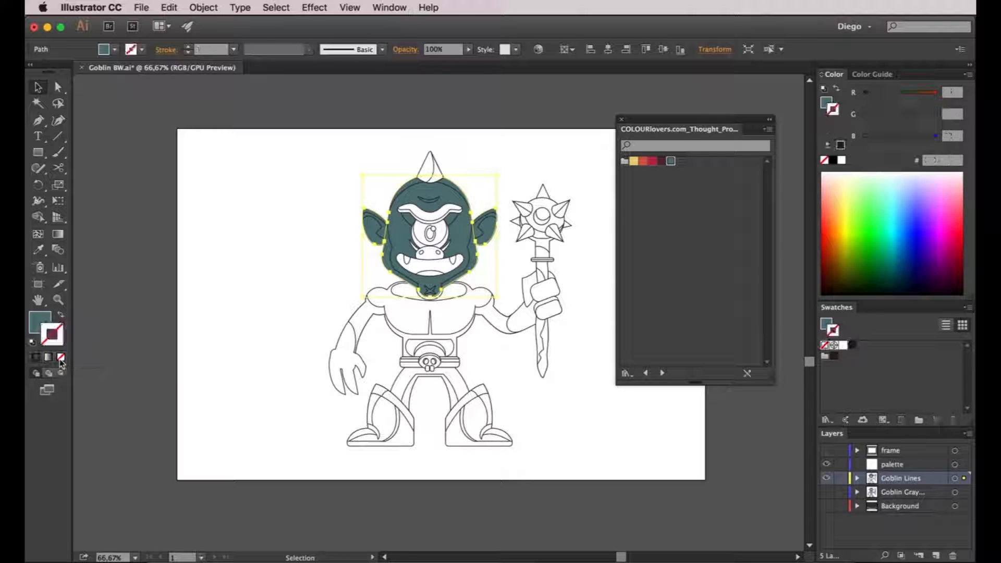
# Switch the colour sliders to HSB and change the head's fill to a lighter green-teal, about H 167, S 38, B 76
pyautogui.click(38, 320)
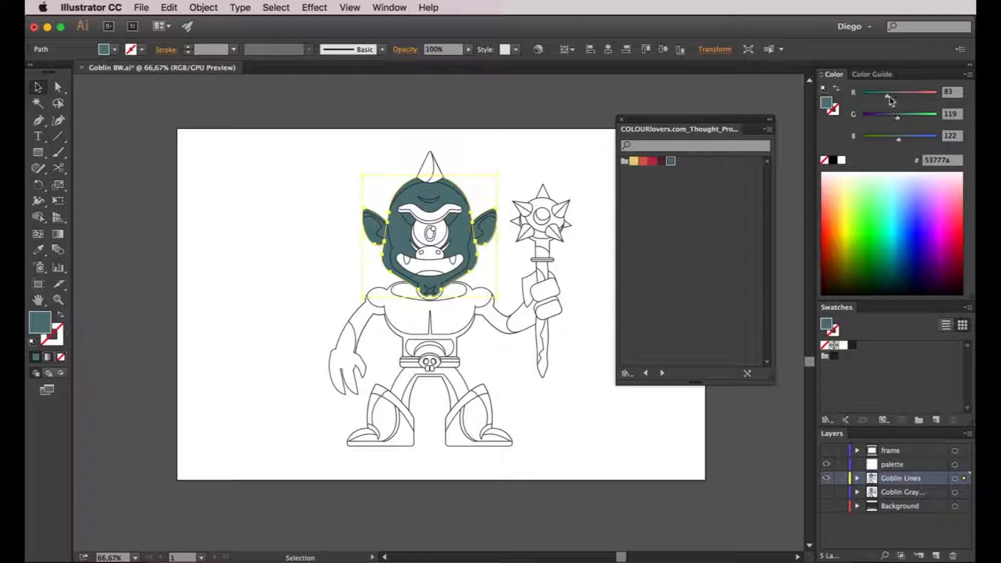
pyautogui.moveTo(888, 96); pyautogui.dragTo(900, 113)
pyautogui.click(968, 75)
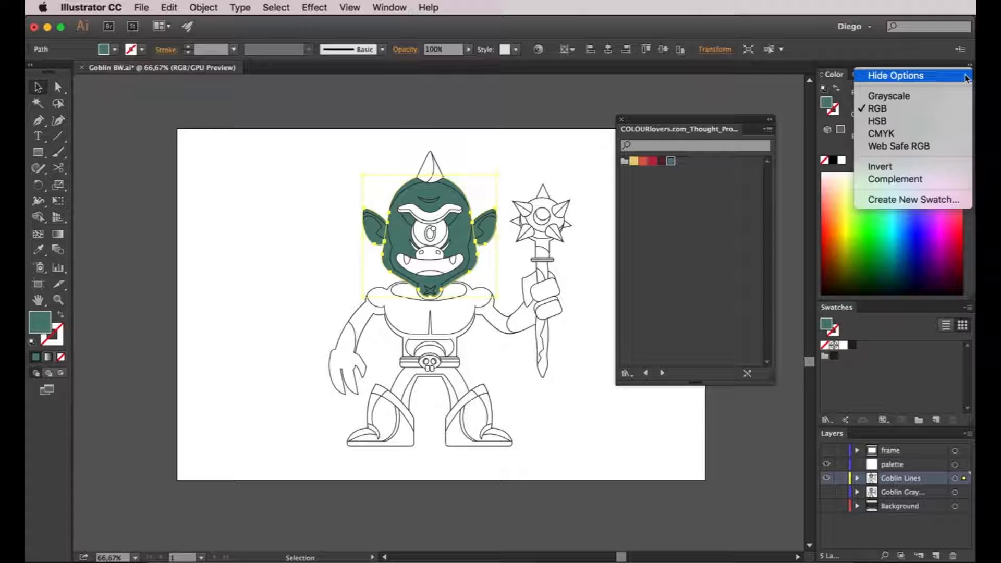
pyautogui.click(926, 127)
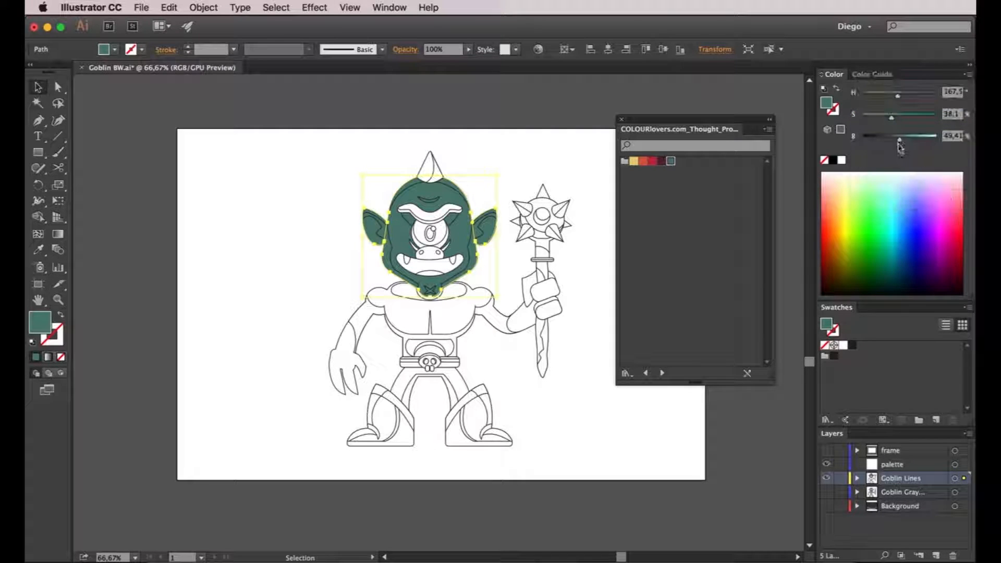
pyautogui.moveTo(899, 137); pyautogui.dragTo(920, 136)
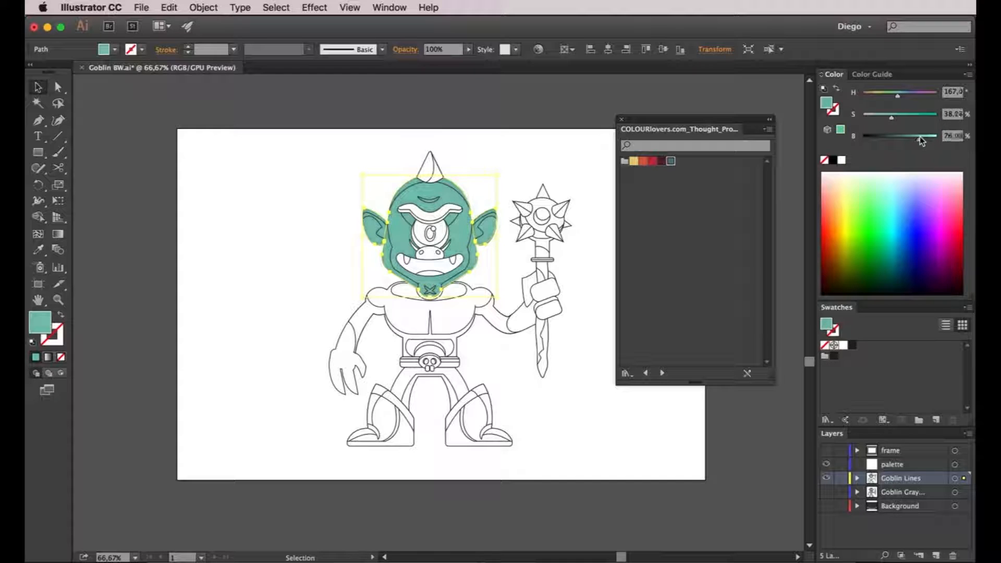
pyautogui.click(531, 165)
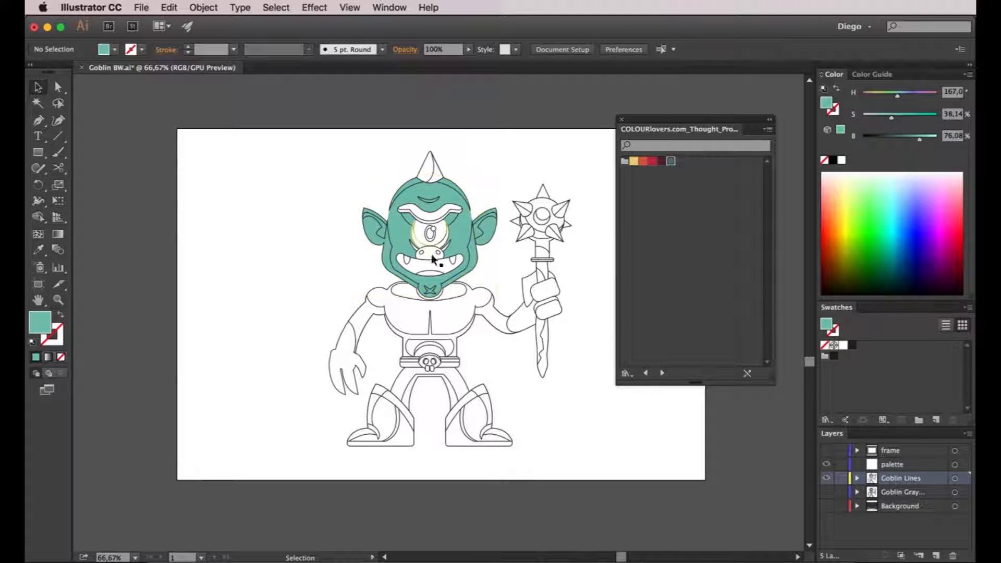
# Fill the shading group on the head, ears and chin with the palette's dark teal swatch and remove its stroke
pyautogui.click(454, 228)
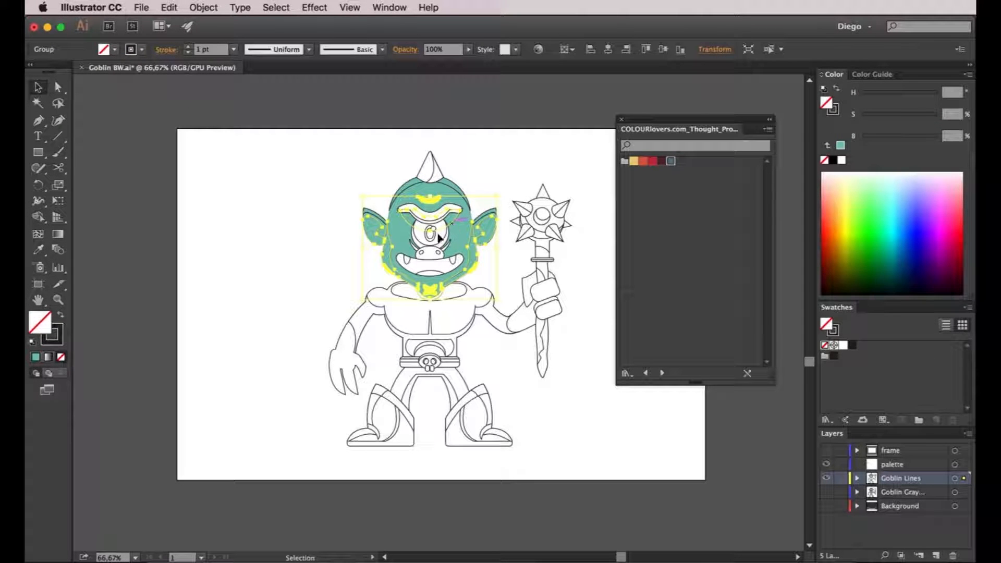
pyautogui.click(673, 163)
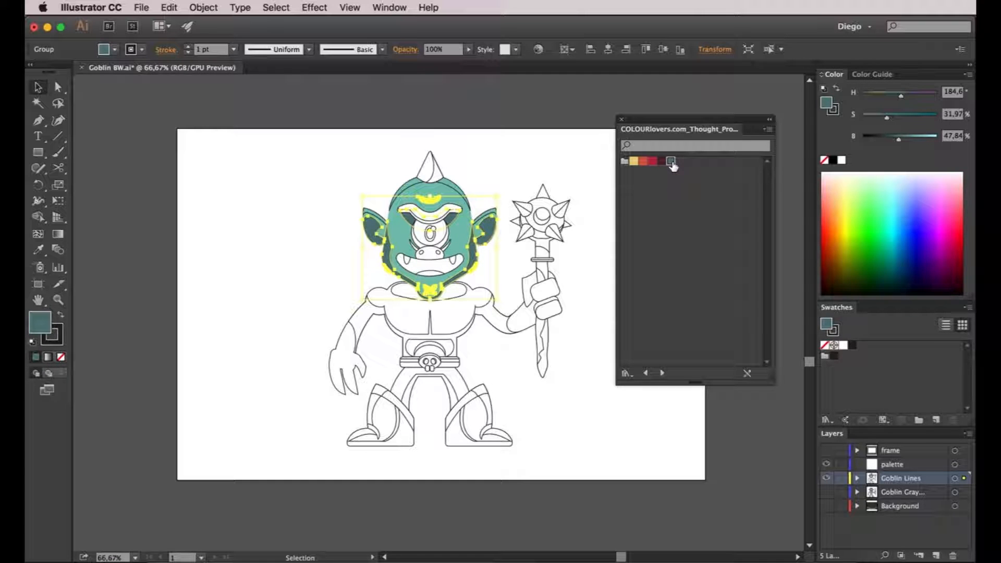
pyautogui.click(56, 333)
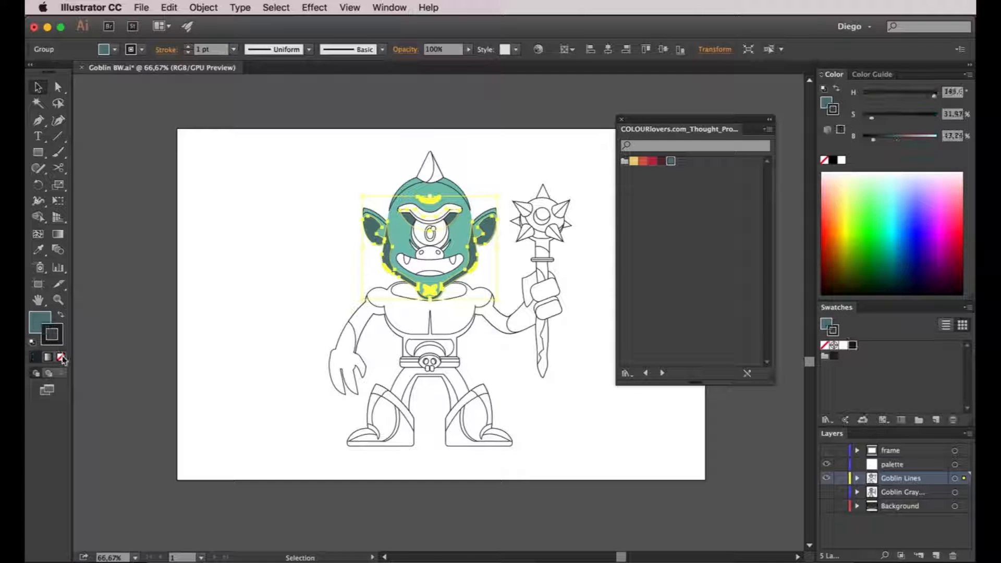
pyautogui.click(62, 358)
pyautogui.click(249, 360)
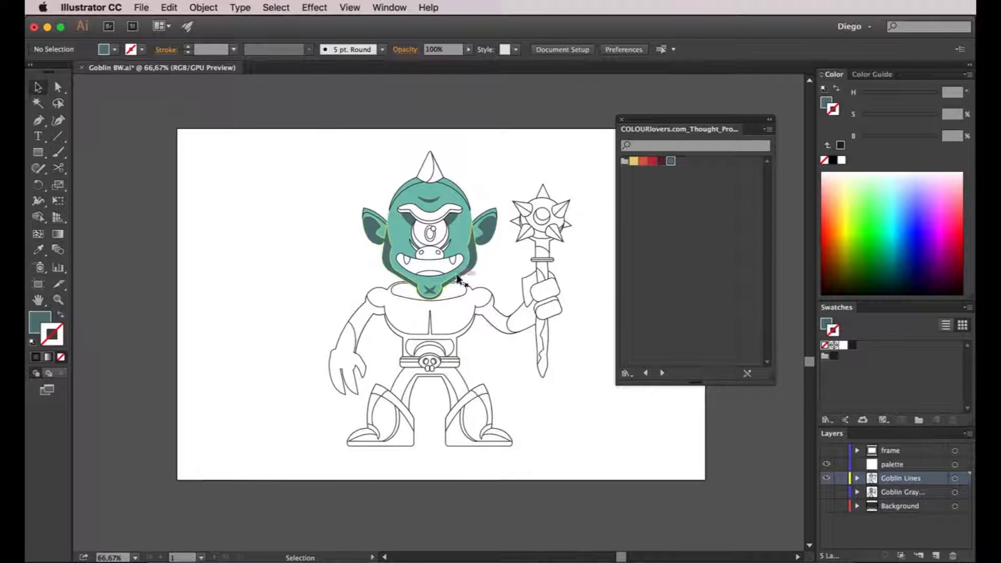
# Apply the face shading's dark teal to the wrinkle shapes beneath the eye with the Eyedropper
pyautogui.scroll(1, 446, 249)
pyautogui.click(447, 247)
pyautogui.press('i')
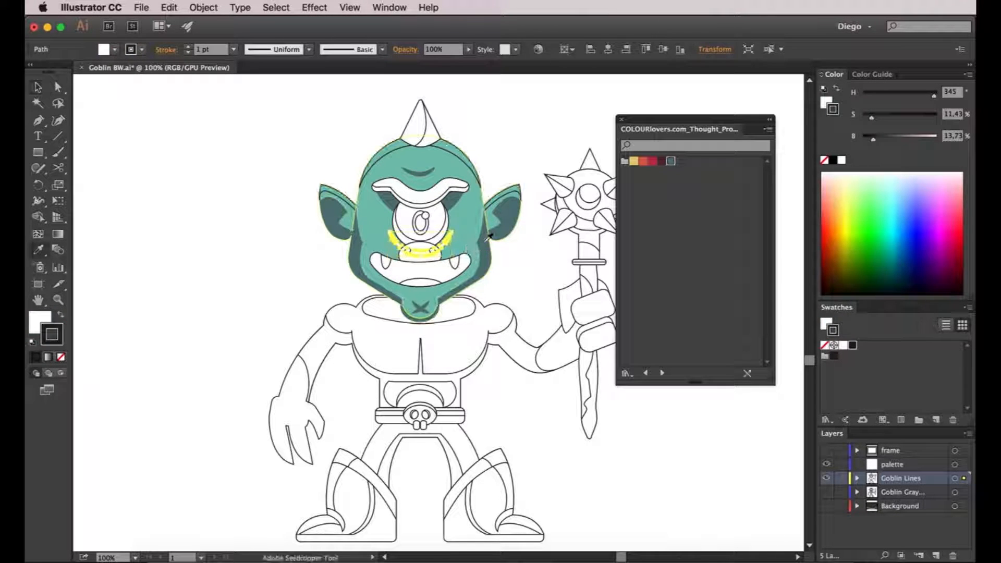
pyautogui.click(486, 248)
pyautogui.press('a')
pyautogui.click(524, 266)
# Fill the goblin's torso and arms with the light teal sampled from the face
pyautogui.hscroll(-1, 524, 268)
pyautogui.click(508, 314)
pyautogui.keyDown('shift'); pyautogui.click(493, 280); pyautogui.keyUp('shift')
pyautogui.press('i')
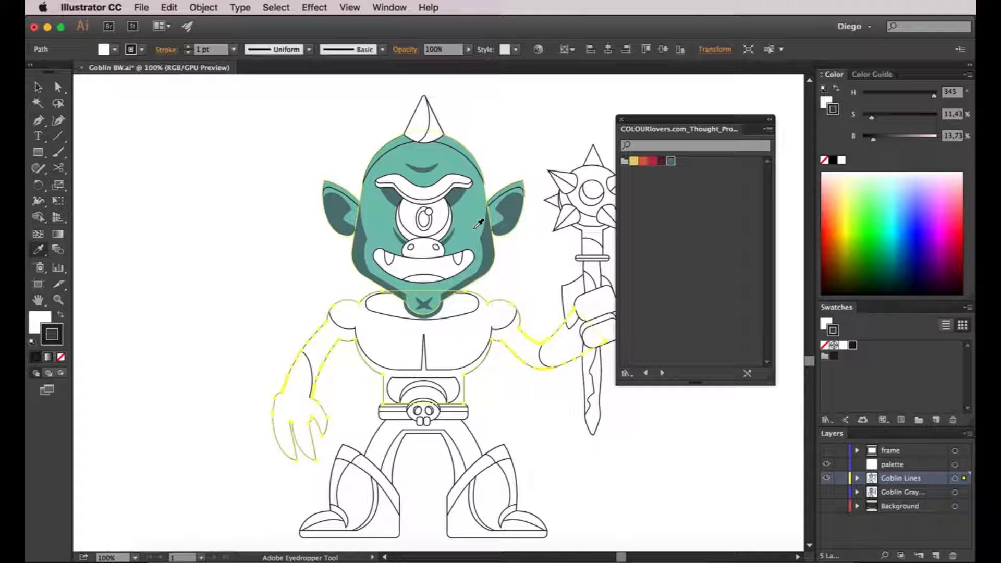
pyautogui.click(475, 228)
pyautogui.press('v')
pyautogui.click(511, 253)
# Fill the torso and arm shading shapes with the dark teal sampled from the face shading
pyautogui.click(469, 315)
pyautogui.press('i')
pyautogui.keyDown('shift'); pyautogui.keyDown('super'); pyautogui.click(493, 250); pyautogui.keyUp('super'); pyautogui.keyUp('shift')
pyautogui.click(494, 253)
pyautogui.press('v')
pyautogui.click(515, 261)
# Sample the light teal for the head and ear highlights, then lighten it to about H 142, S 31, B 83
pyautogui.press('space')
pyautogui.moveTo(515, 265); pyautogui.dragTo(480, 281)
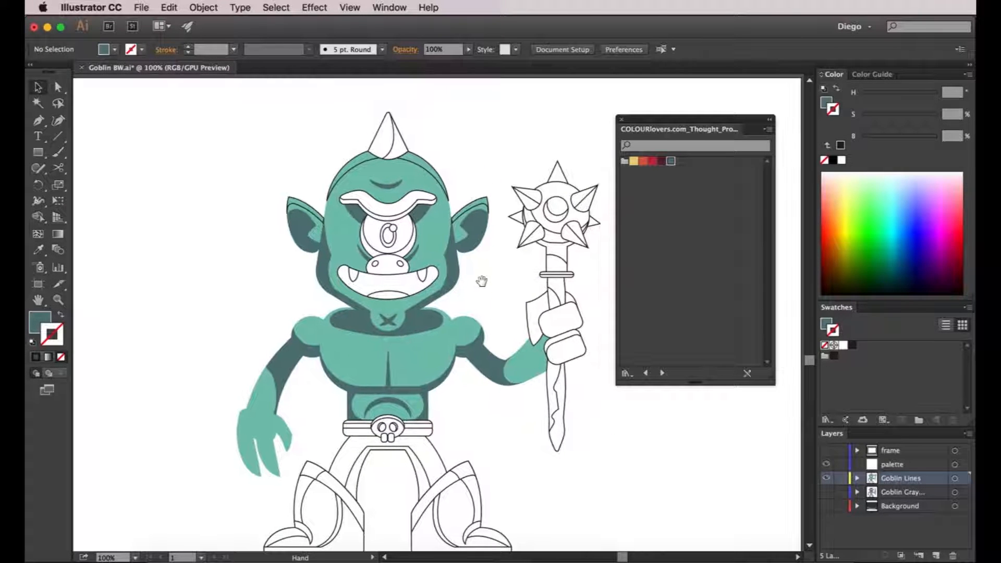
pyautogui.click(312, 211)
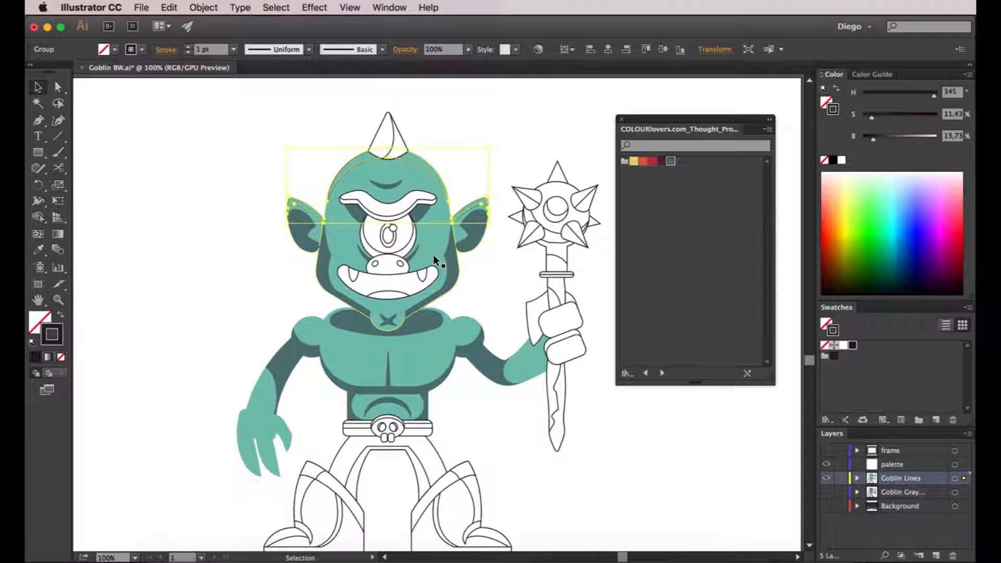
pyautogui.press('i')
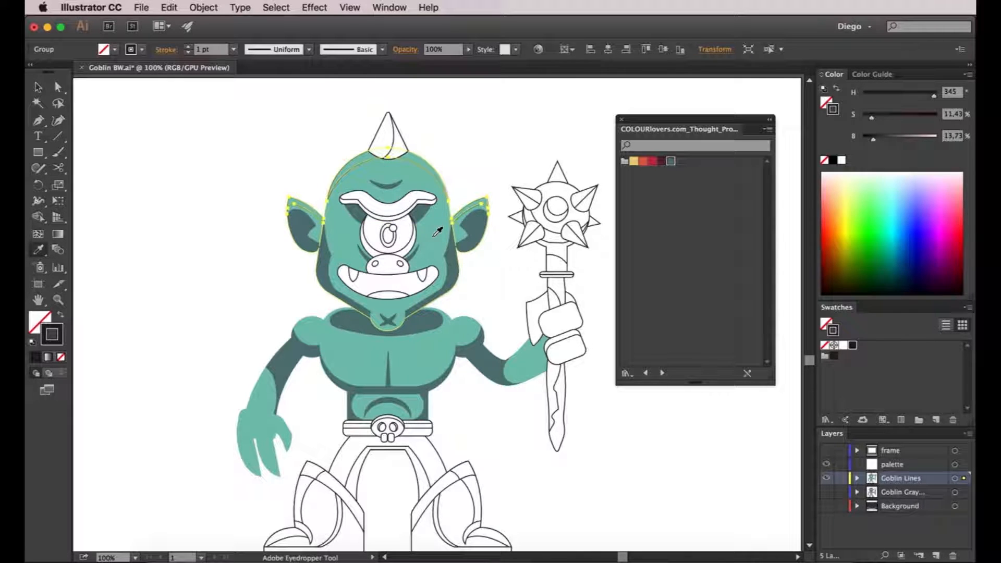
pyautogui.click(435, 236)
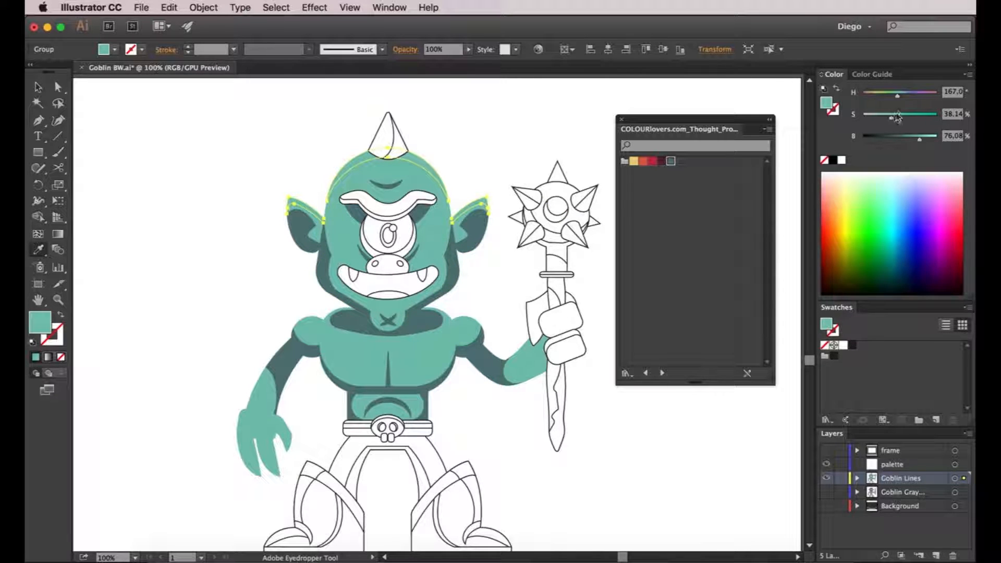
pyautogui.moveTo(892, 114); pyautogui.dragTo(926, 140)
pyautogui.moveTo(896, 96); pyautogui.dragTo(893, 98)
pyautogui.press('v')
pyautogui.click(539, 126)
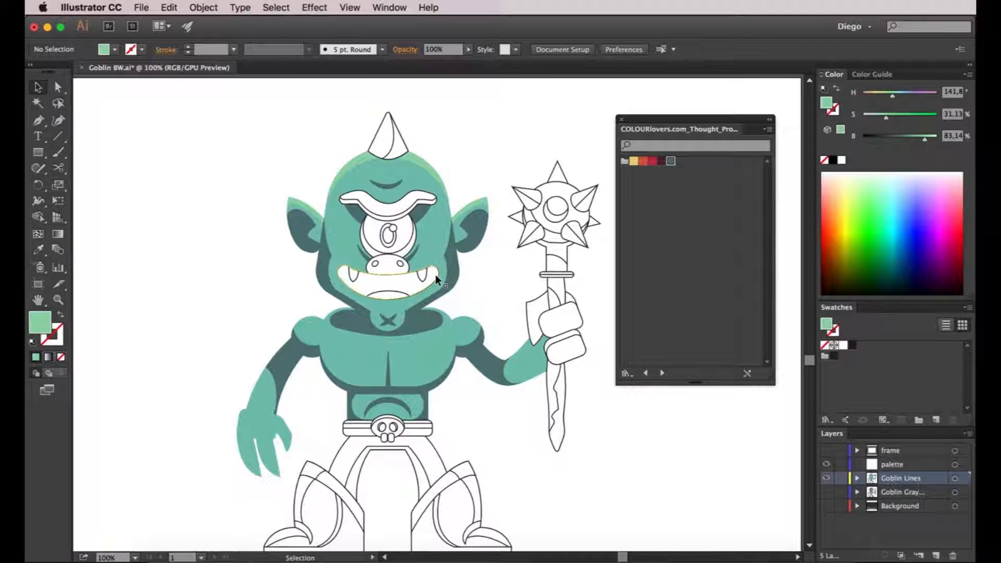
# Fill the palm shape behind the club handle with the dark teal sampled from the arm shading
pyautogui.moveTo(483, 421); pyautogui.dragTo(467, 373)
pyautogui.click(520, 285)
pyautogui.press('i')
pyautogui.click(478, 322)
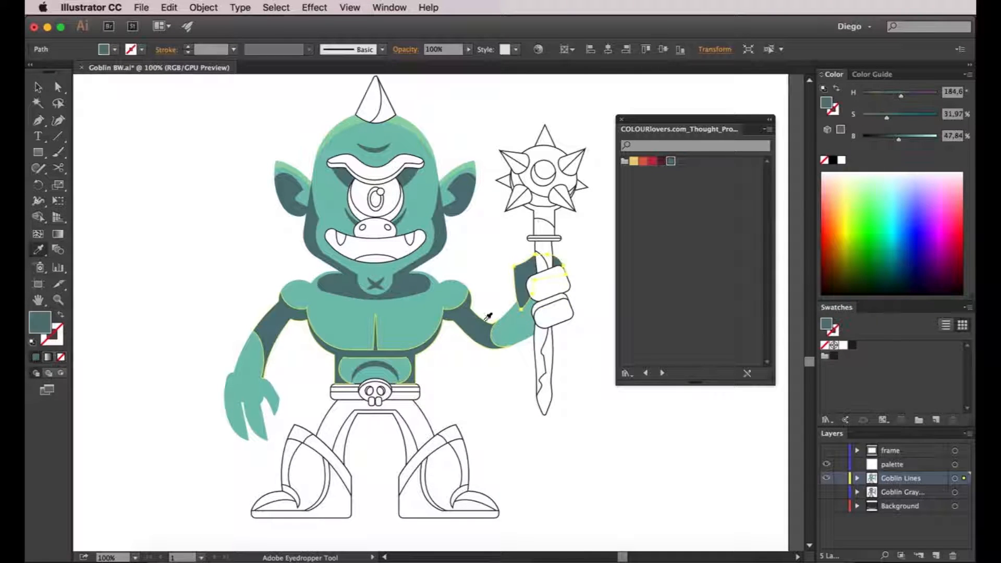
# Fill the two finger shapes gripping the club with the light teal sampled from the forearm
pyautogui.press('a')
pyautogui.click(547, 281)
pyautogui.press('i')
pyautogui.click(512, 324)
pyautogui.press('a')
pyautogui.click(559, 316)
pyautogui.press('i')
pyautogui.click(516, 331)
# Fill the remaining shadow shape on the club-holding hand with the arm shading's dark teal
pyautogui.press('a')
pyautogui.click(574, 287)
pyautogui.press('i')
pyautogui.click(489, 314)
pyautogui.press('a')
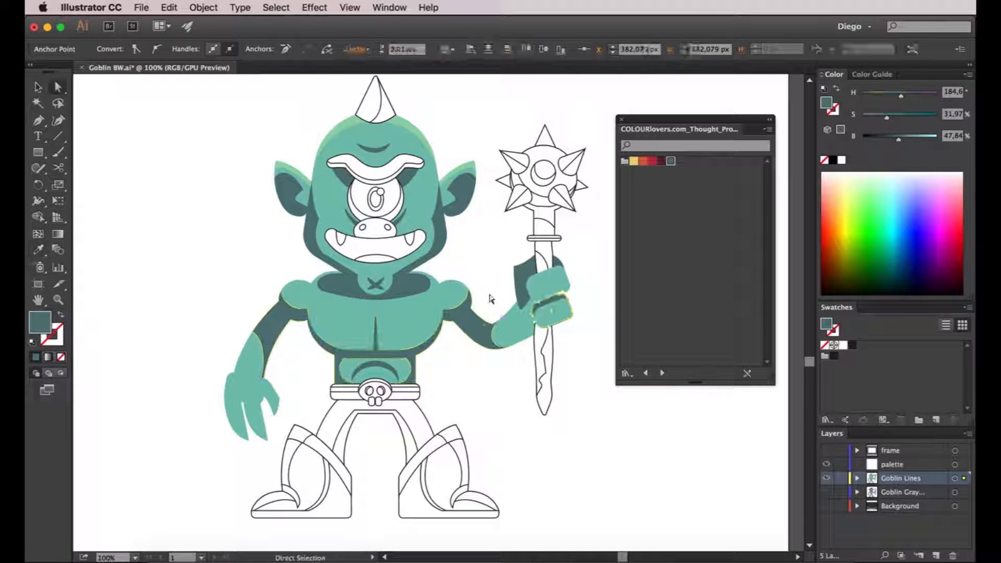
pyautogui.click(491, 299)
# Fill the goblin's nose with the light teal sampled from the face
pyautogui.moveTo(462, 297); pyautogui.dragTo(493, 292)
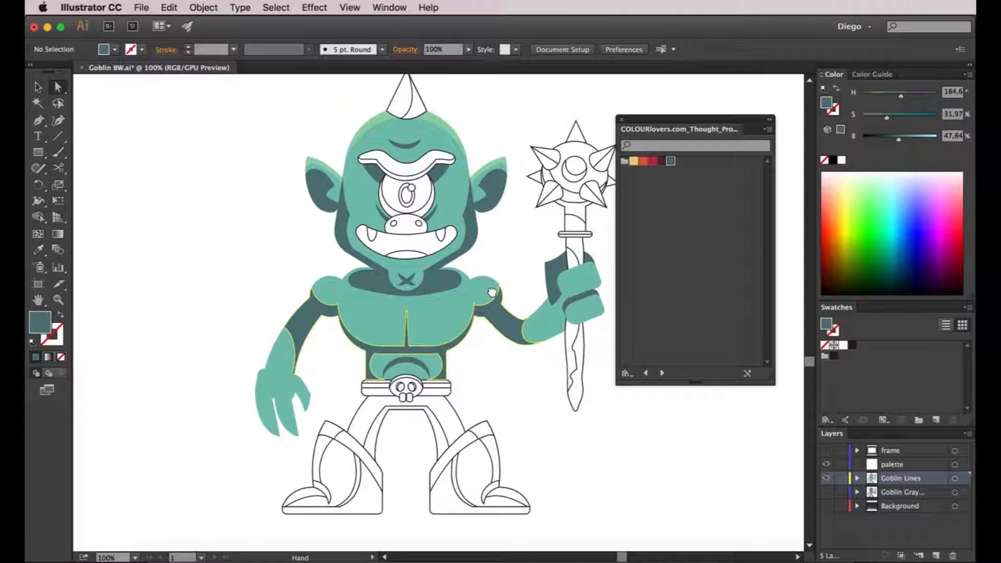
pyautogui.click(411, 229)
pyautogui.press('i')
pyautogui.click(458, 195)
pyautogui.press('a')
pyautogui.click(489, 241)
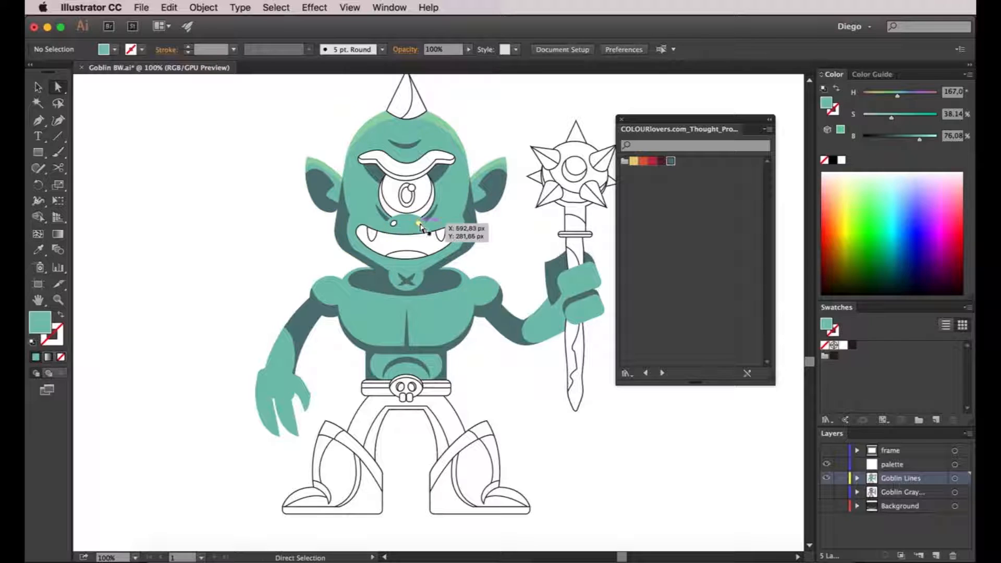
# Fill both nostrils with the dark teal sampled from the ear shading
pyautogui.click(419, 224)
pyautogui.keyDown('shift'); pyautogui.click(395, 224); pyautogui.keyUp('shift')
pyautogui.press('i')
pyautogui.click(491, 205)
pyautogui.press('a')
pyautogui.click(502, 259)
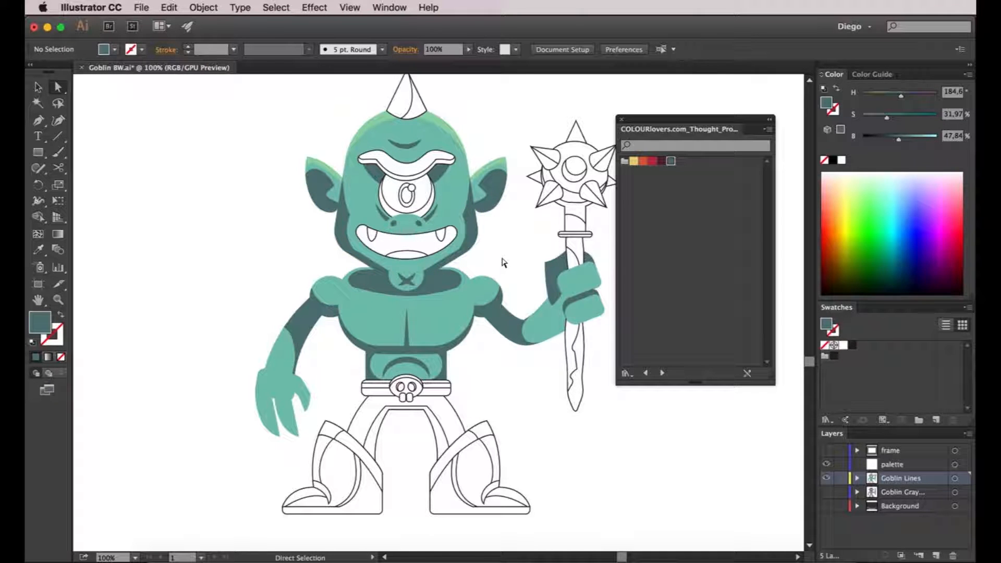
# Fill the goblin's trousers with the palette's dark maroon swatch and remove their stroke
pyautogui.moveTo(503, 262); pyautogui.dragTo(504, 276)
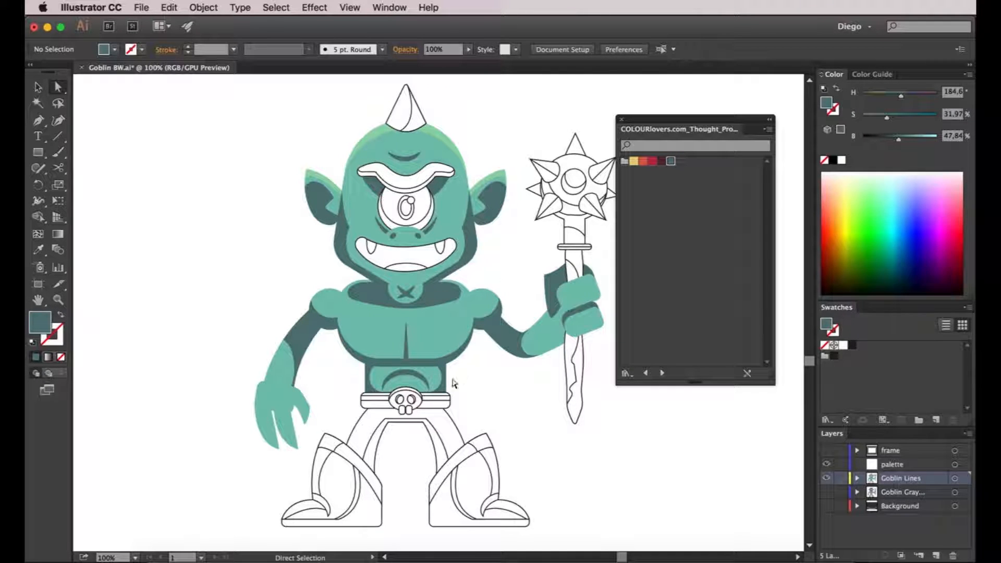
pyautogui.click(444, 425)
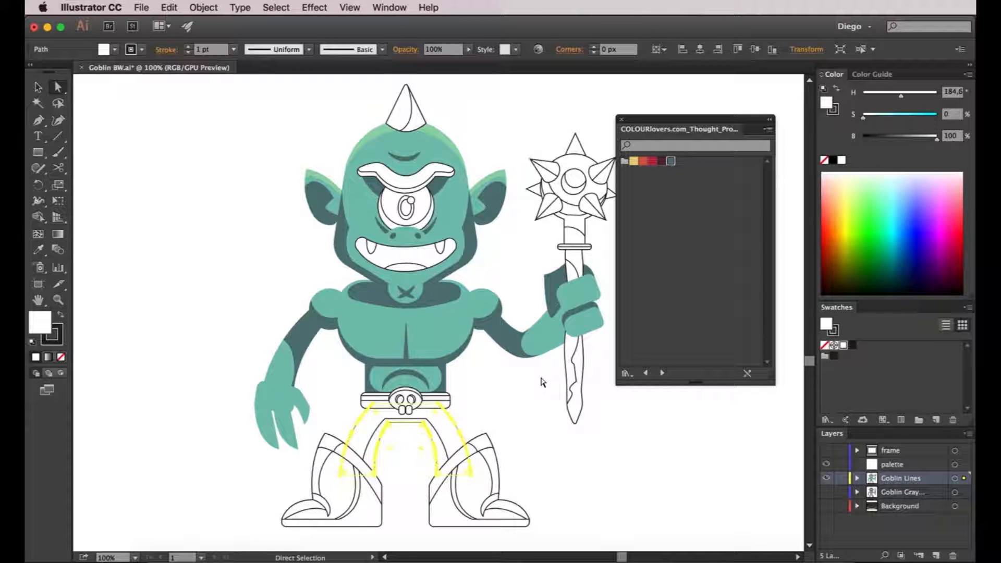
pyautogui.click(663, 161)
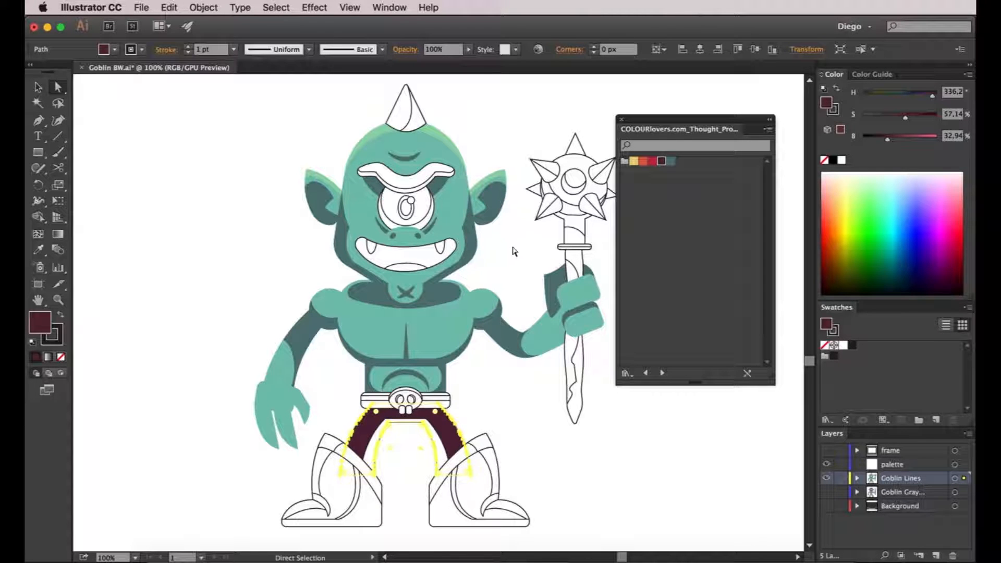
pyautogui.click(62, 358)
pyautogui.click(153, 357)
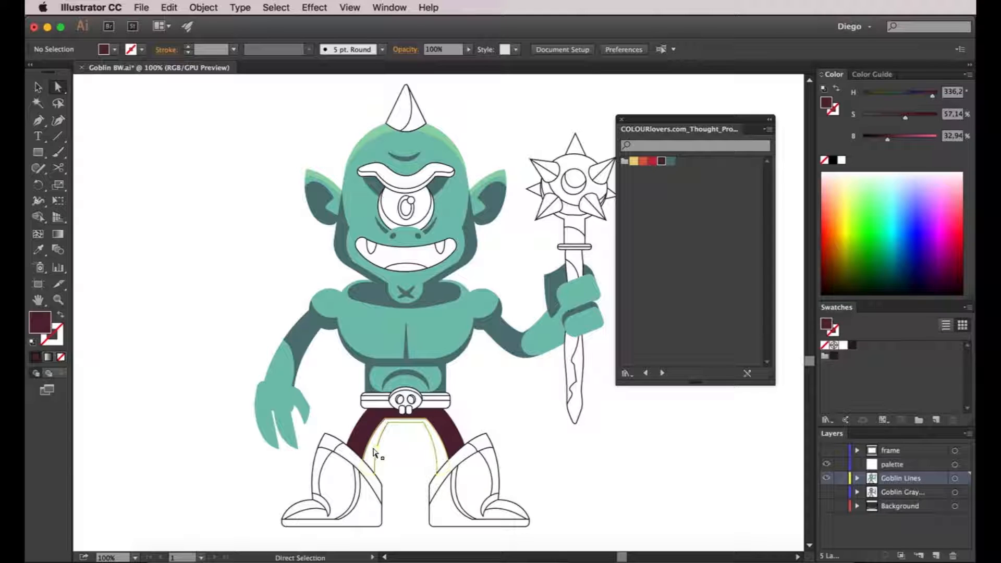
# Apply the trousers' maroon to their inner shading shape and darken it to about 25% brightness
pyautogui.click(375, 453)
pyautogui.press('i')
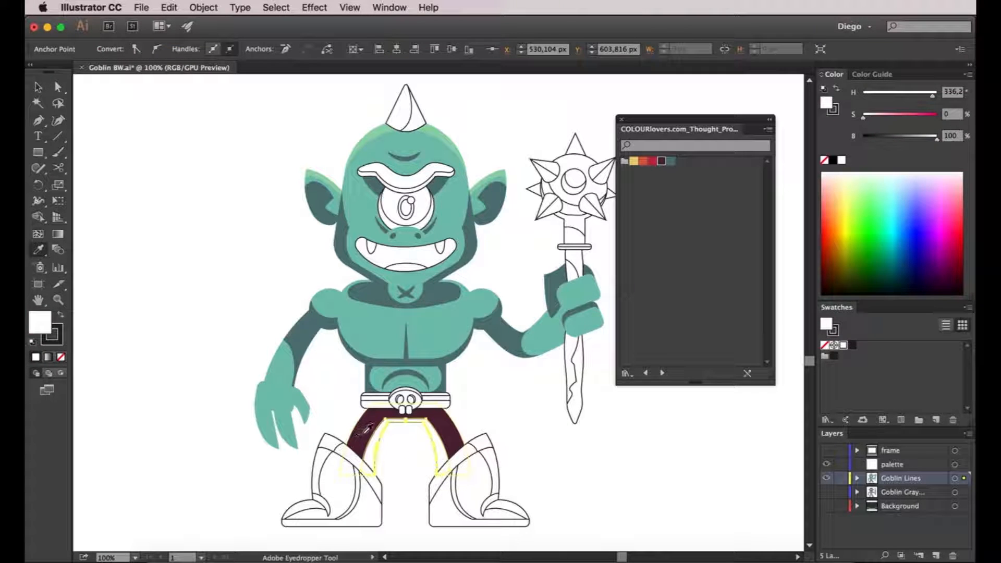
pyautogui.click(366, 431)
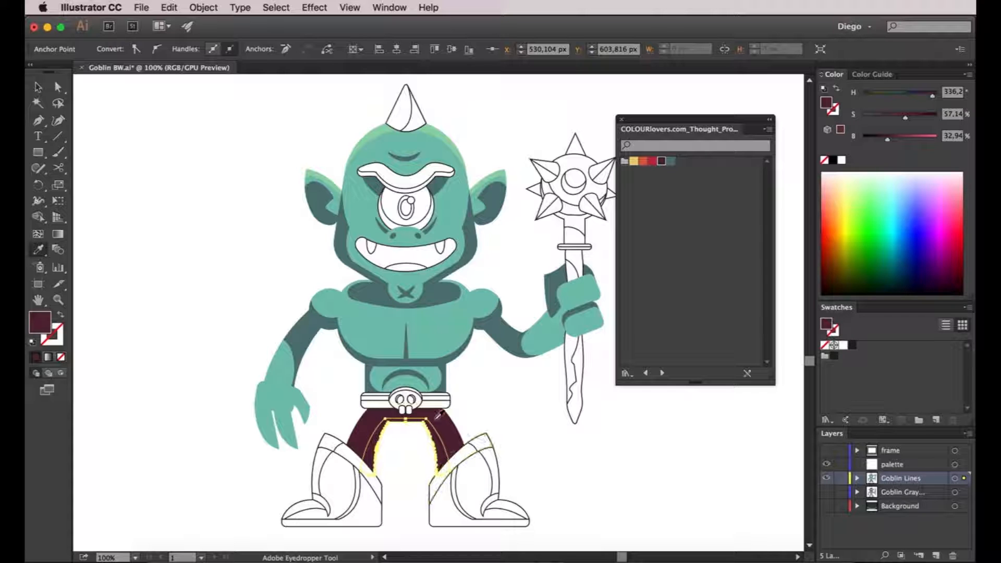
pyautogui.click(884, 139)
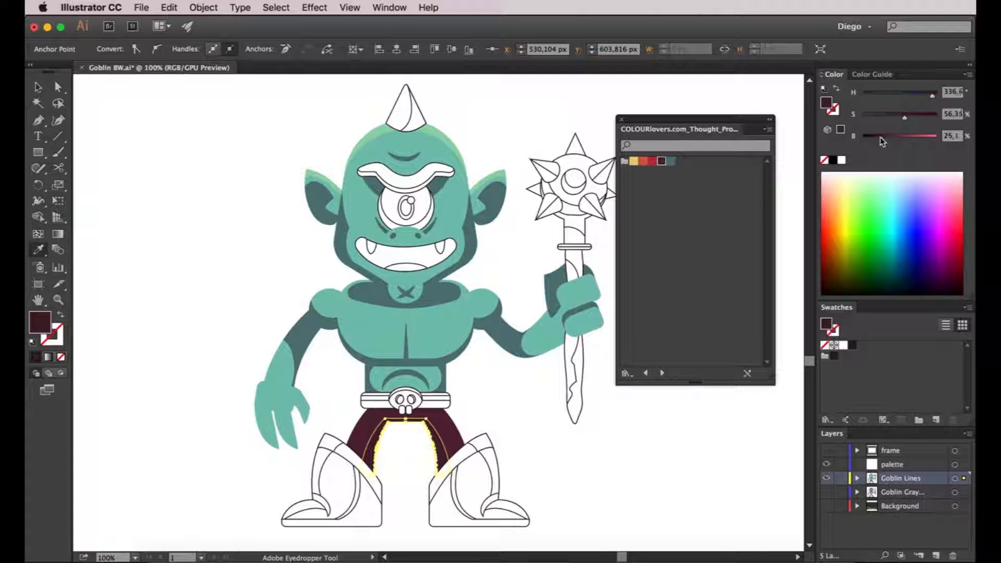
pyautogui.press('a')
pyautogui.click(528, 437)
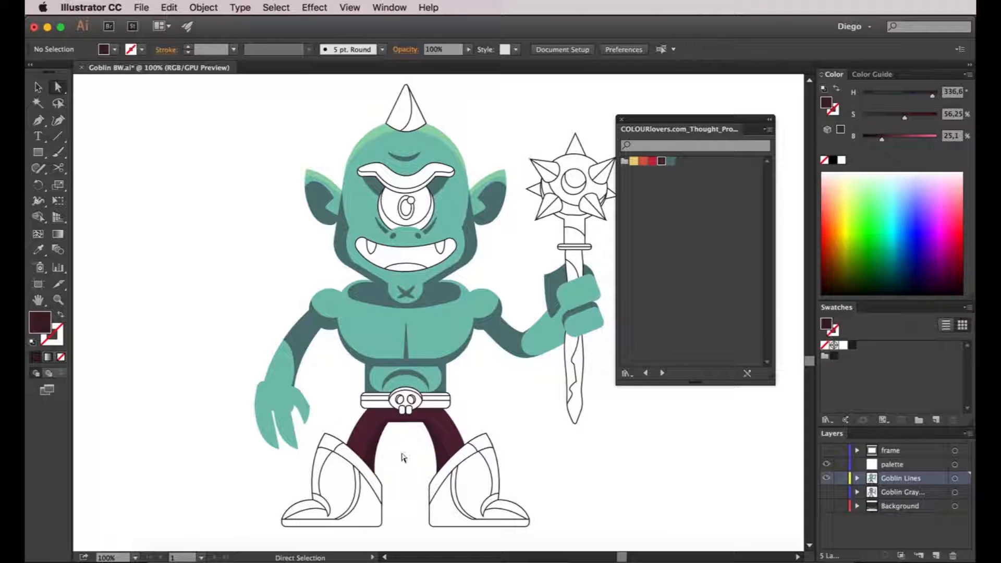
# Brighten the maroon fill of the goblin's trousers to about 45% brightness
pyautogui.scroll(1, 422, 457)
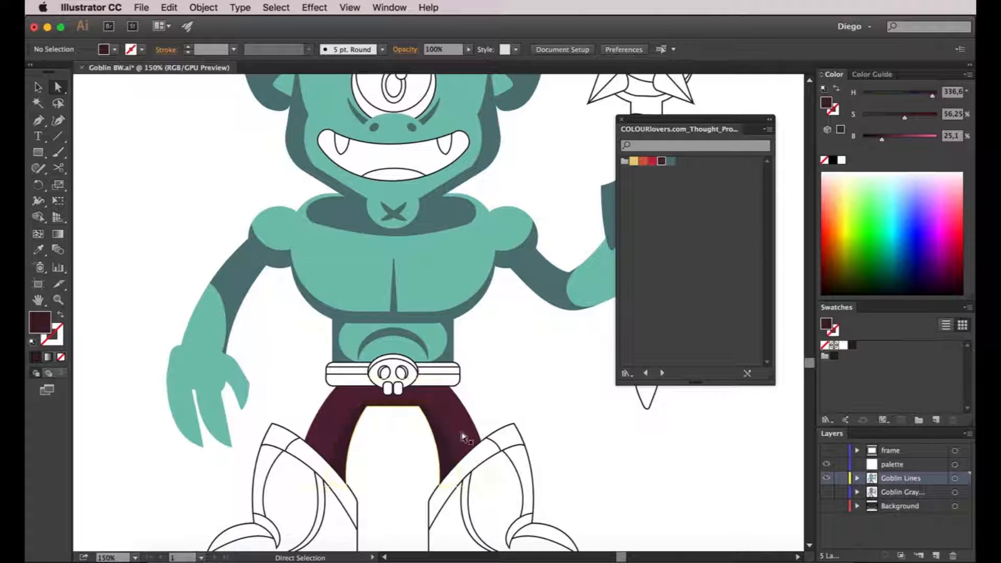
pyautogui.click(460, 427)
pyautogui.click(453, 441)
pyautogui.click(503, 402)
pyautogui.click(460, 436)
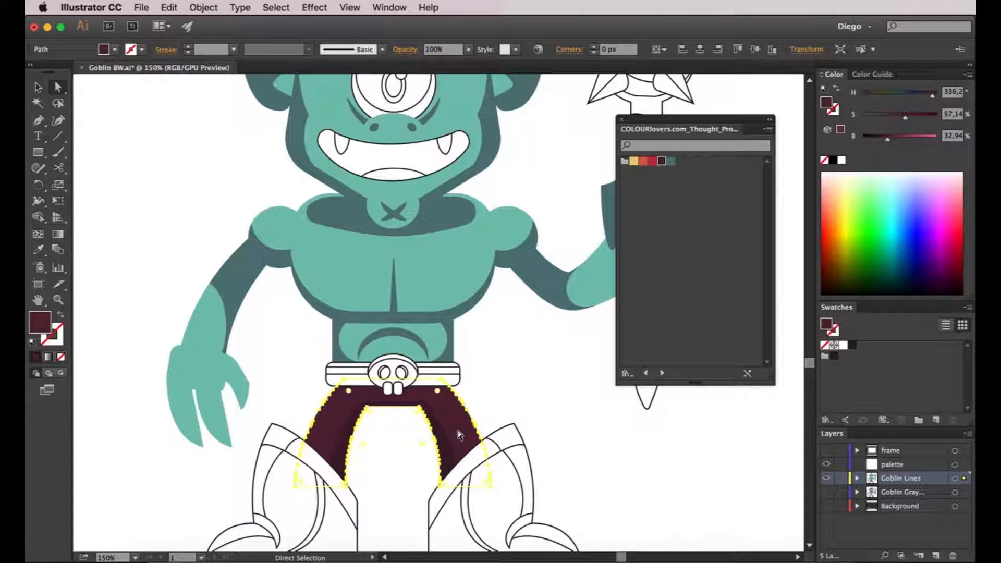
pyautogui.moveTo(887, 139); pyautogui.dragTo(897, 139)
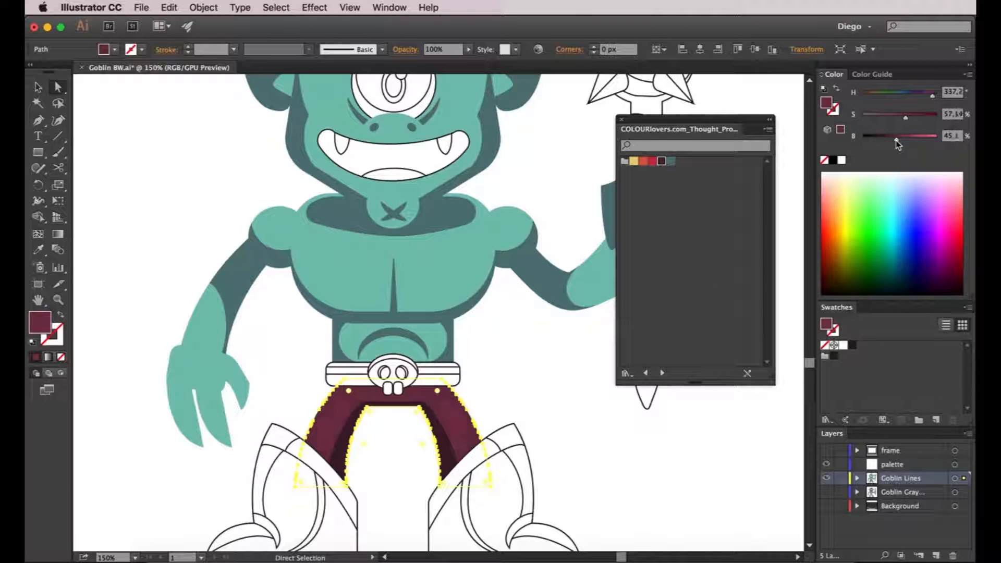
pyautogui.click(577, 215)
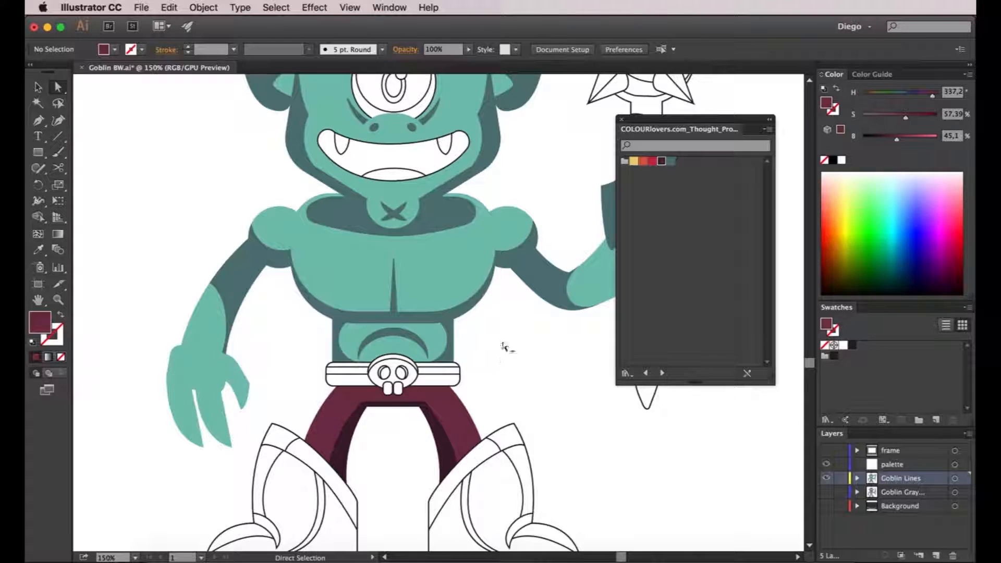
# Fill the eyeball with the palette's yellow without a stroke, then lighten it to 100% brightness and about 16% saturation
pyautogui.press('super+minus')
pyautogui.moveTo(500, 340); pyautogui.dragTo(496, 350)
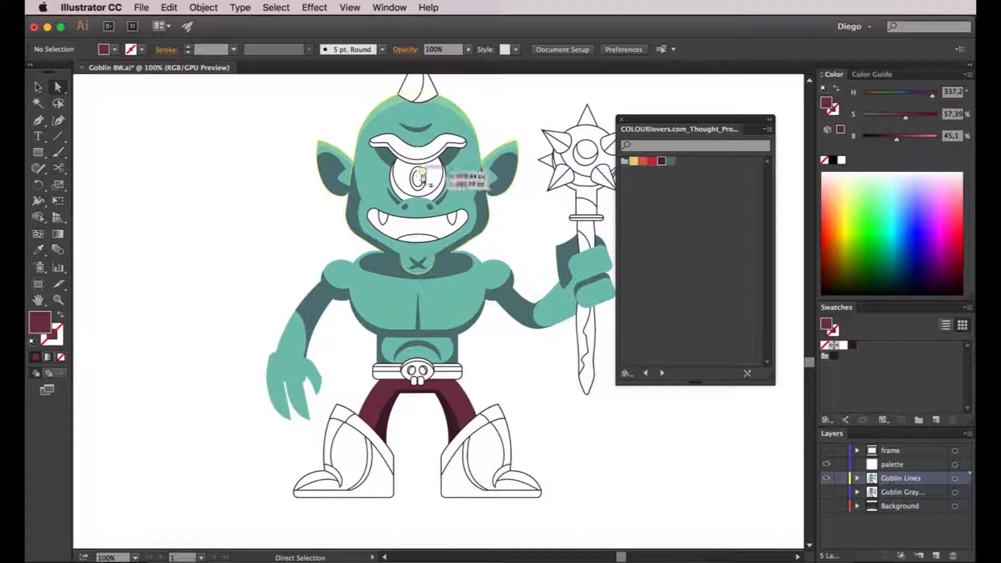
pyautogui.scroll(1, 427, 186)
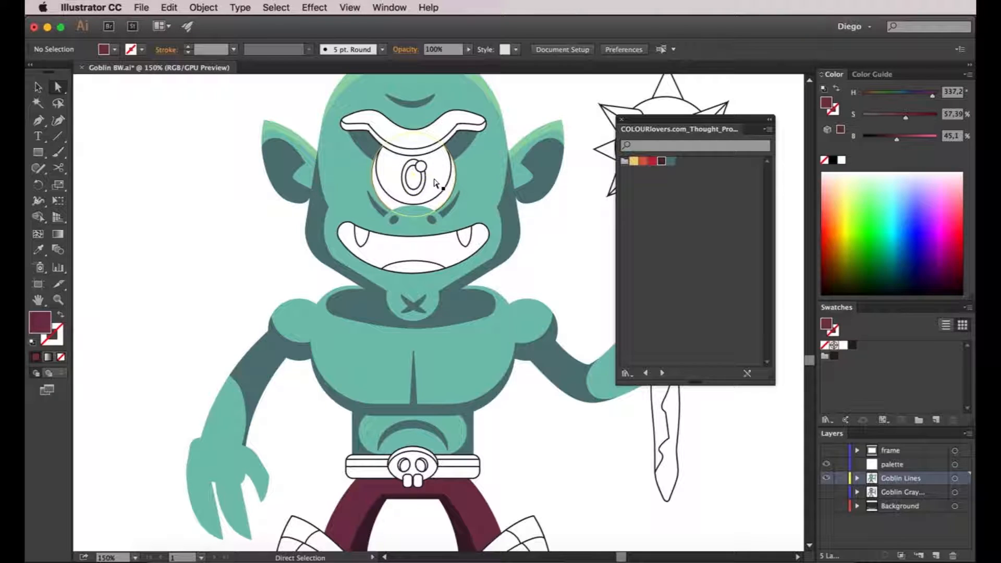
pyautogui.click(435, 180)
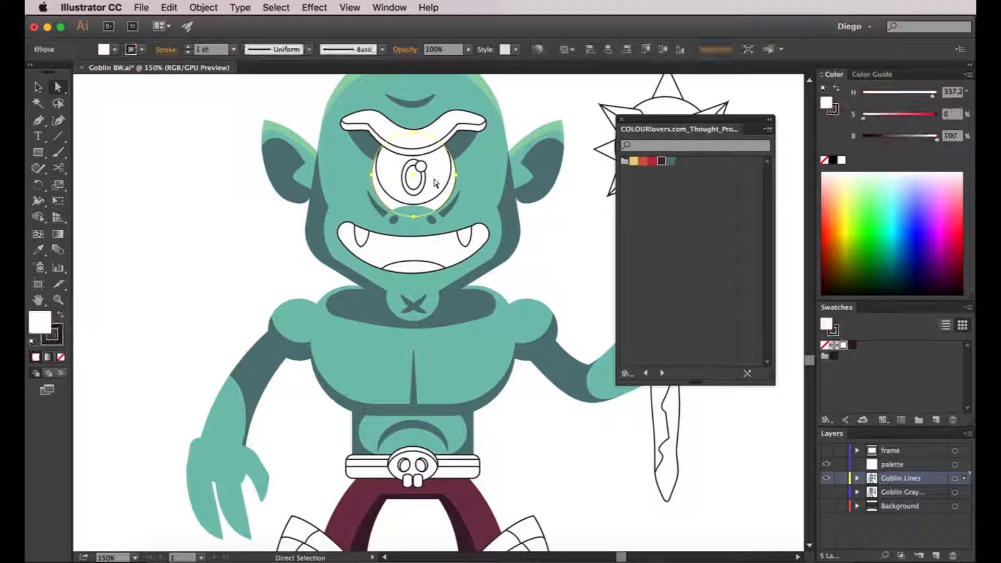
pyautogui.click(634, 163)
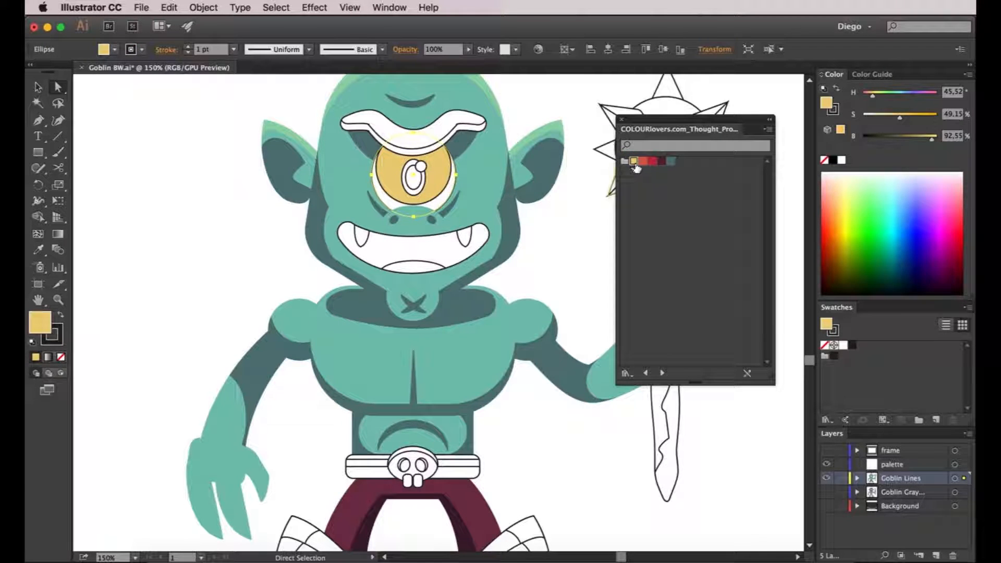
pyautogui.click(60, 357)
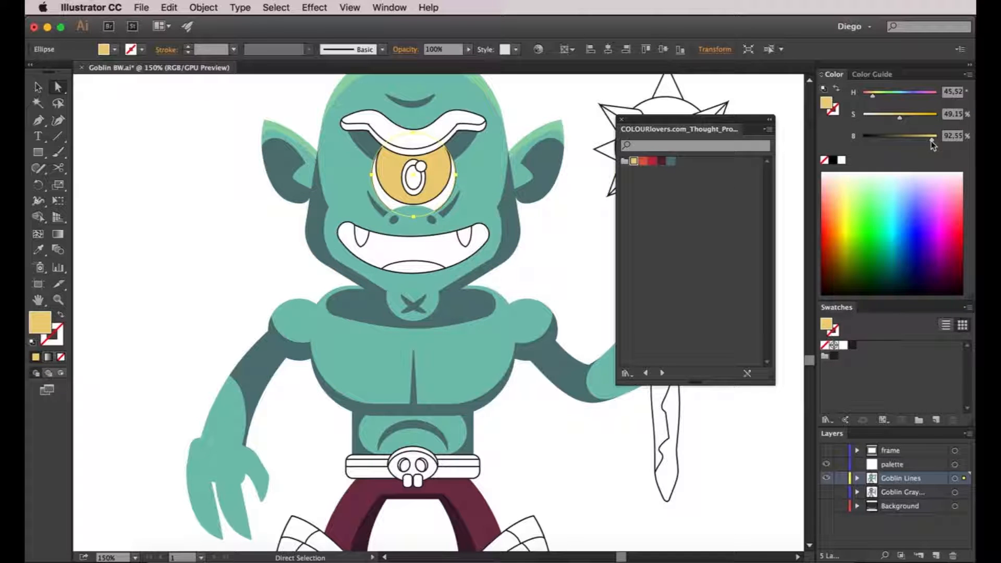
pyautogui.moveTo(932, 141); pyautogui.dragTo(939, 140)
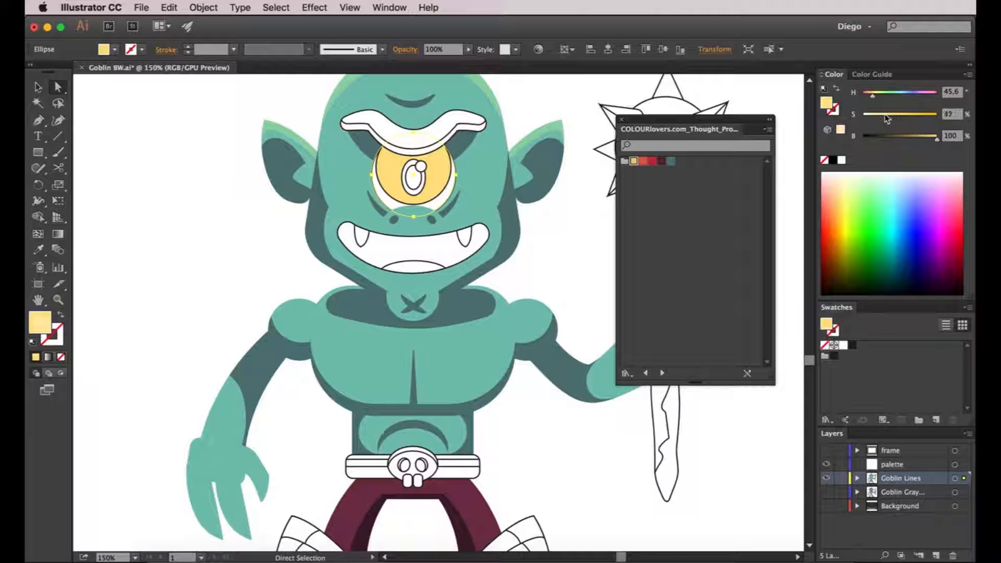
pyautogui.moveTo(891, 119); pyautogui.dragTo(883, 118)
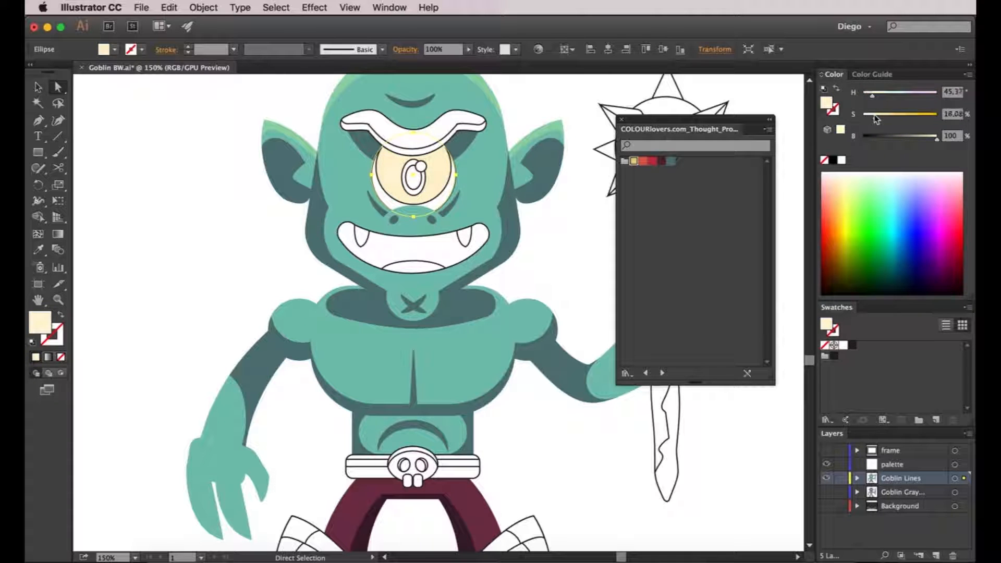
pyautogui.click(562, 253)
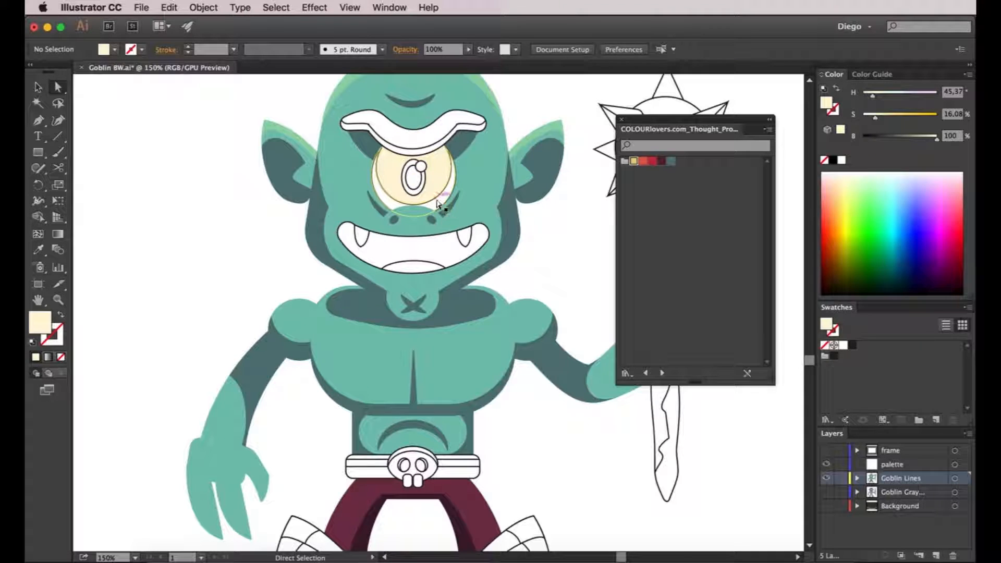
# Fill the eyeball's shading shape with the palette's yellow, remove its stroke, and lighten it to about 96% brightness and 34% saturation
pyautogui.click(437, 209)
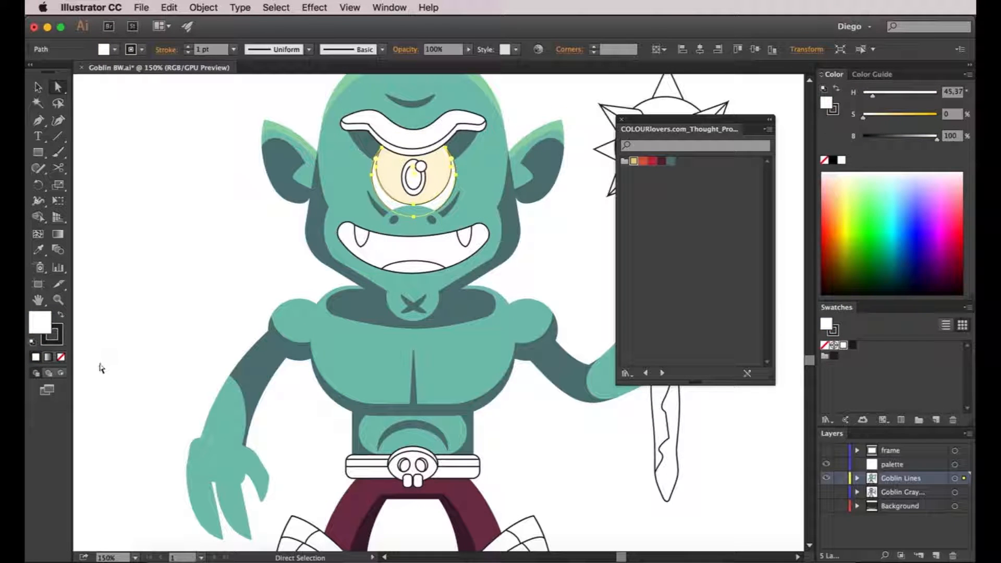
pyautogui.click(60, 358)
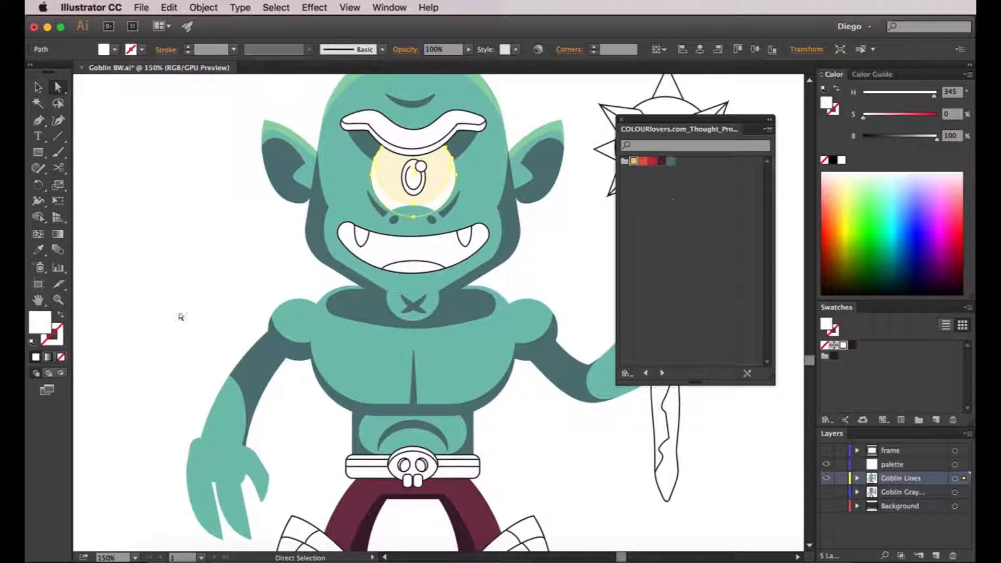
pyautogui.click(634, 163)
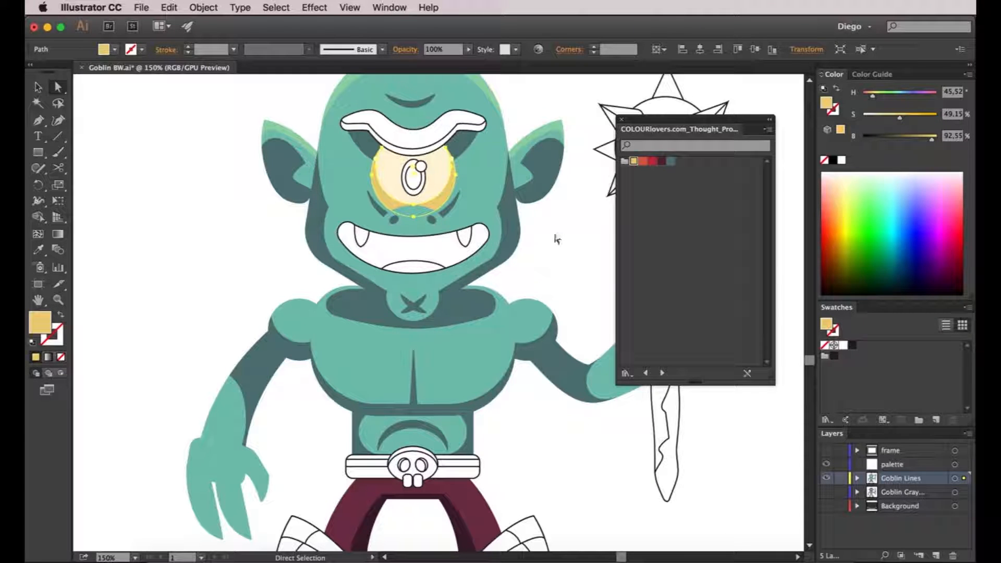
pyautogui.moveTo(933, 145); pyautogui.dragTo(872, 124)
pyautogui.click(577, 238)
# Fill the goblin's iris with the palette's crimson red swatch and remove its stroke
pyautogui.scroll(3, 574, 250)
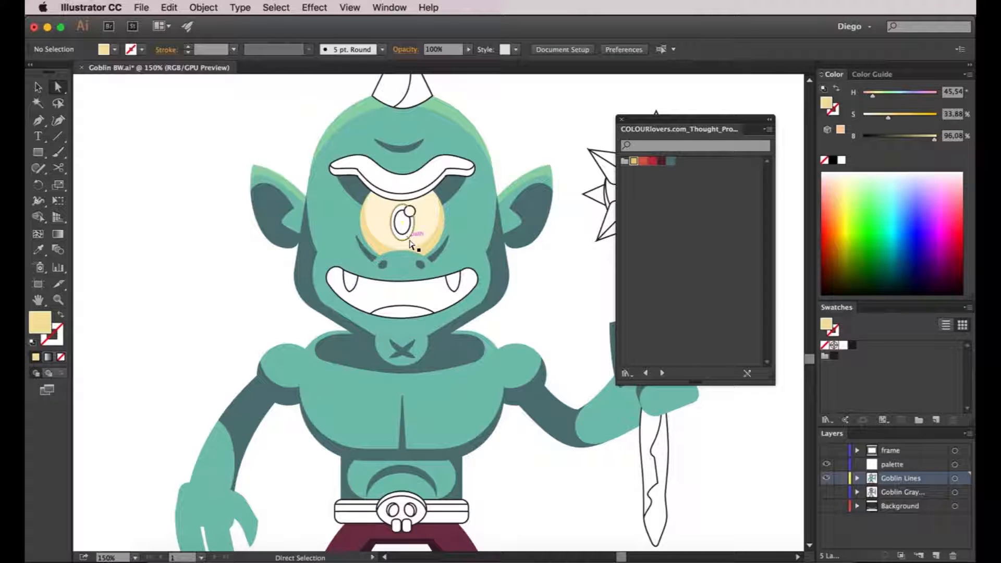
pyautogui.click(408, 243)
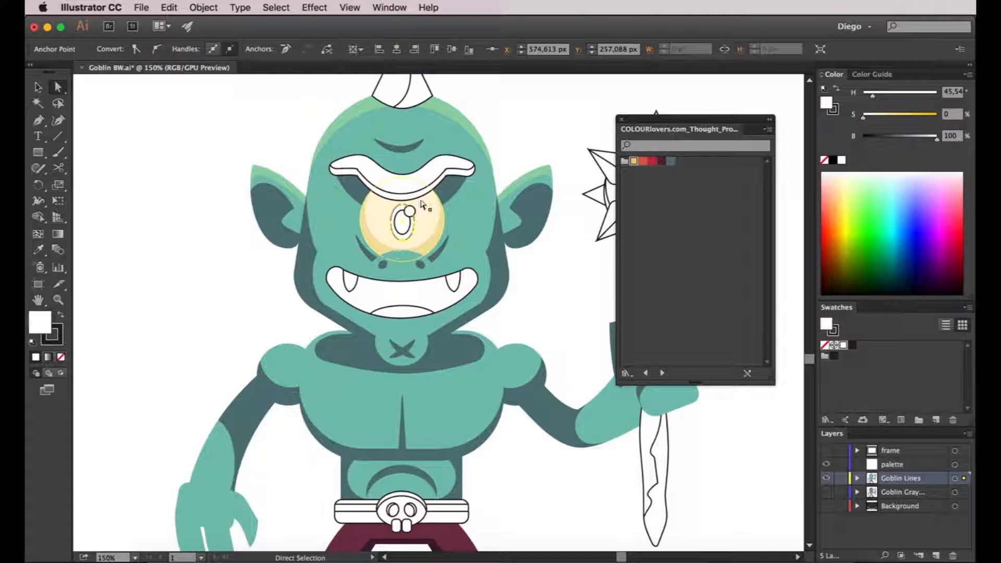
pyautogui.click(653, 162)
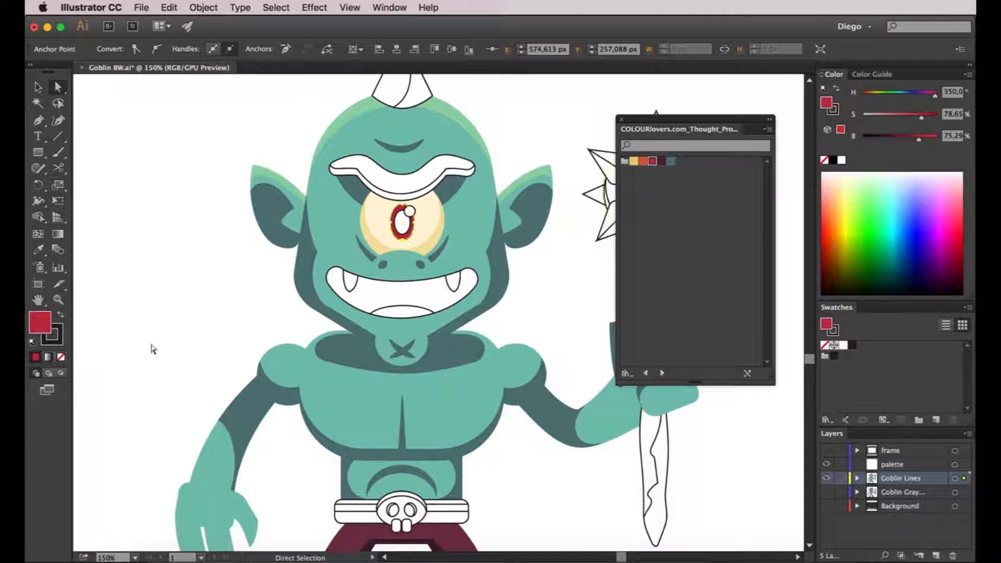
pyautogui.click(130, 353)
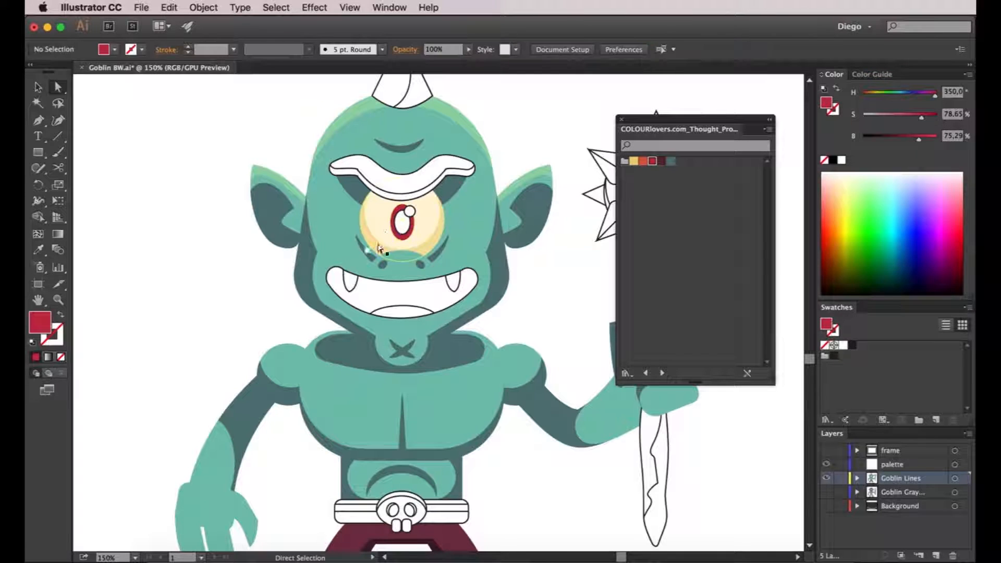
# Fill the pupil with the dark maroon sampled from the trousers' inner shading
pyautogui.click(400, 229)
pyautogui.moveTo(415, 331); pyautogui.dragTo(421, 290)
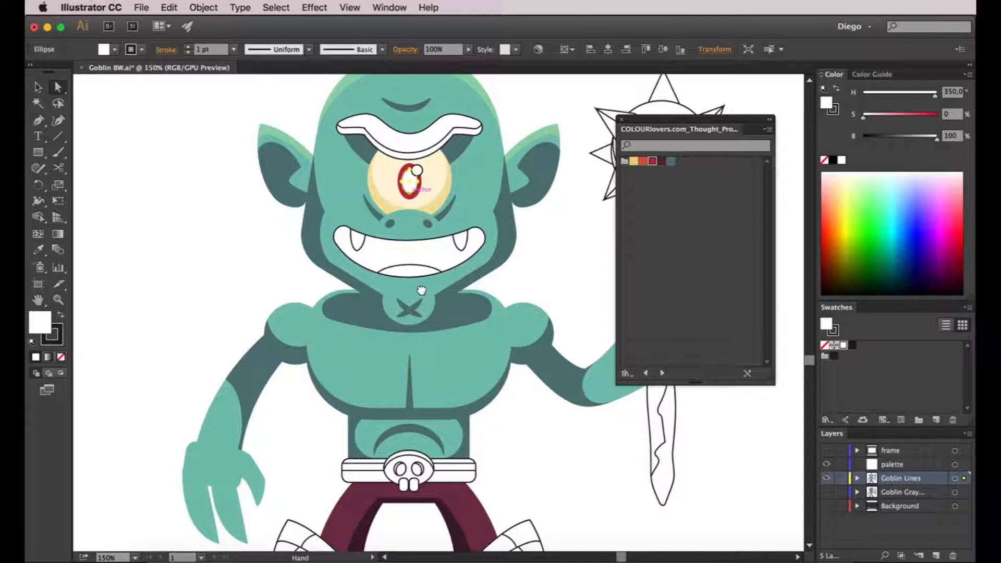
pyautogui.press('i')
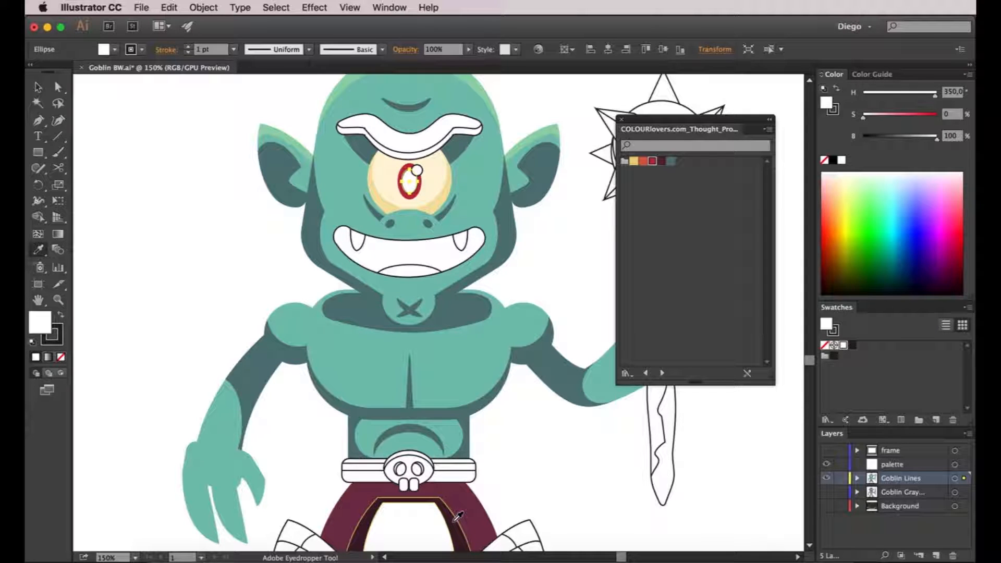
pyautogui.click(458, 516)
pyautogui.press('a')
pyautogui.click(566, 453)
# Remove the stroke from the small round highlight in the eye, keeping its white fill
pyautogui.scroll(2, 468, 256)
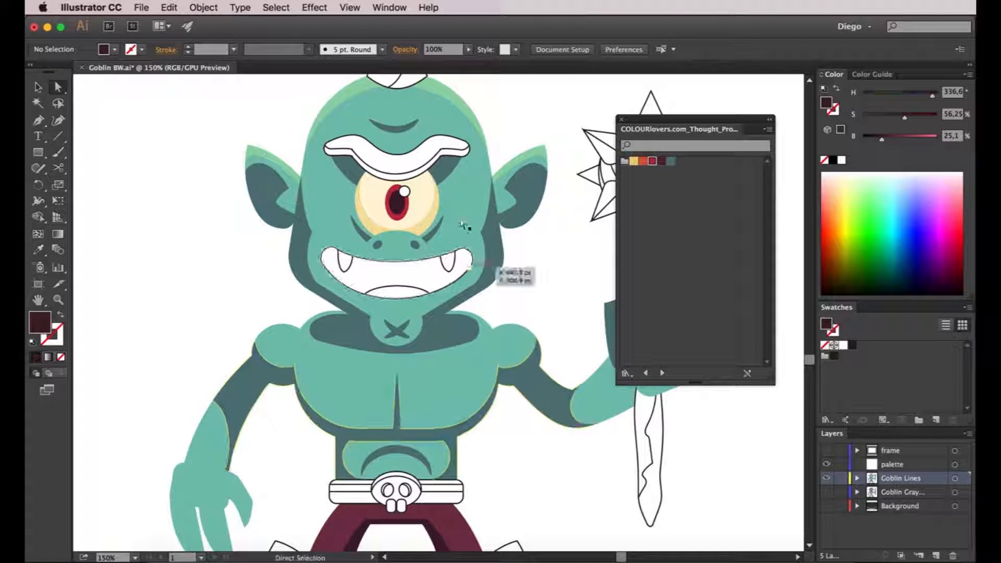
pyautogui.scroll(2, 405, 193)
pyautogui.click(406, 195)
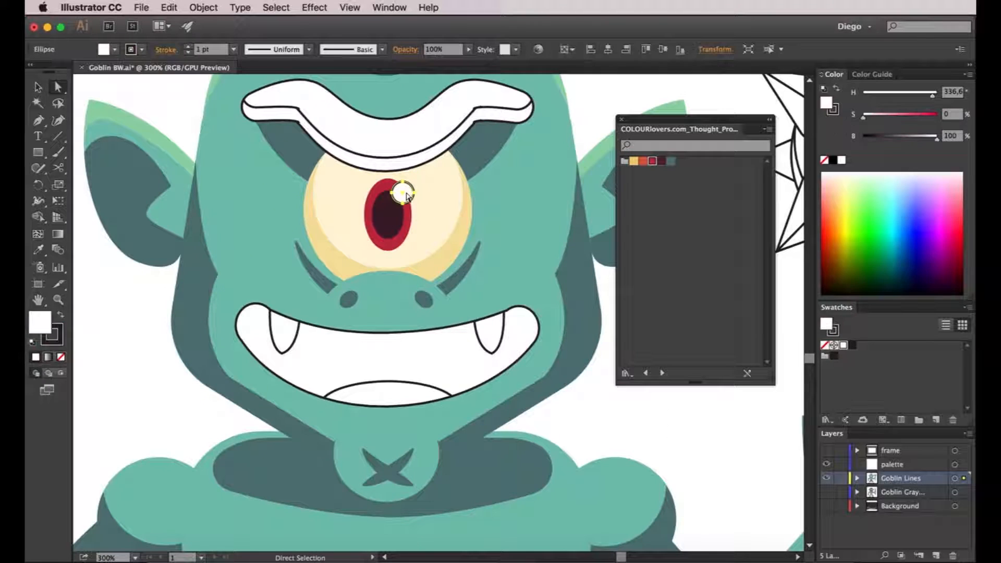
pyautogui.press('x')
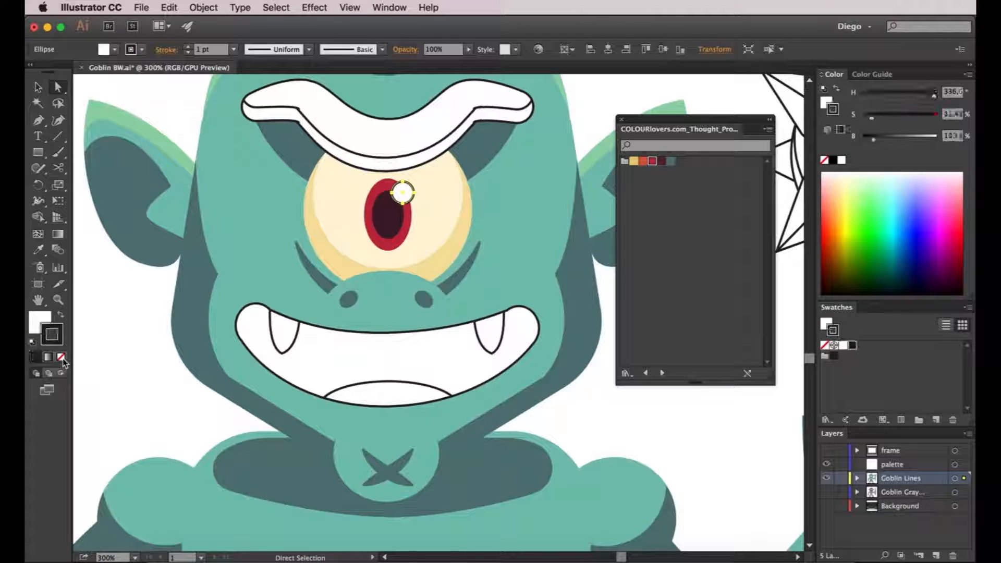
pyautogui.click(61, 357)
pyautogui.click(105, 371)
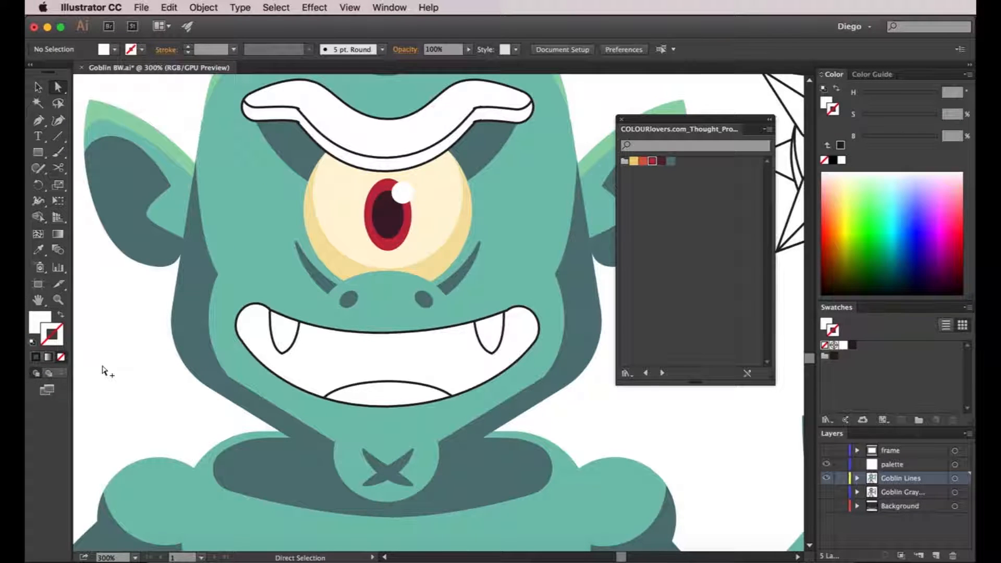
# Fill the goblin's eyebrow with the lighter maroon sampled from the trousers
pyautogui.scroll(-1, 108, 381)
pyautogui.moveTo(262, 358); pyautogui.dragTo(379, 346)
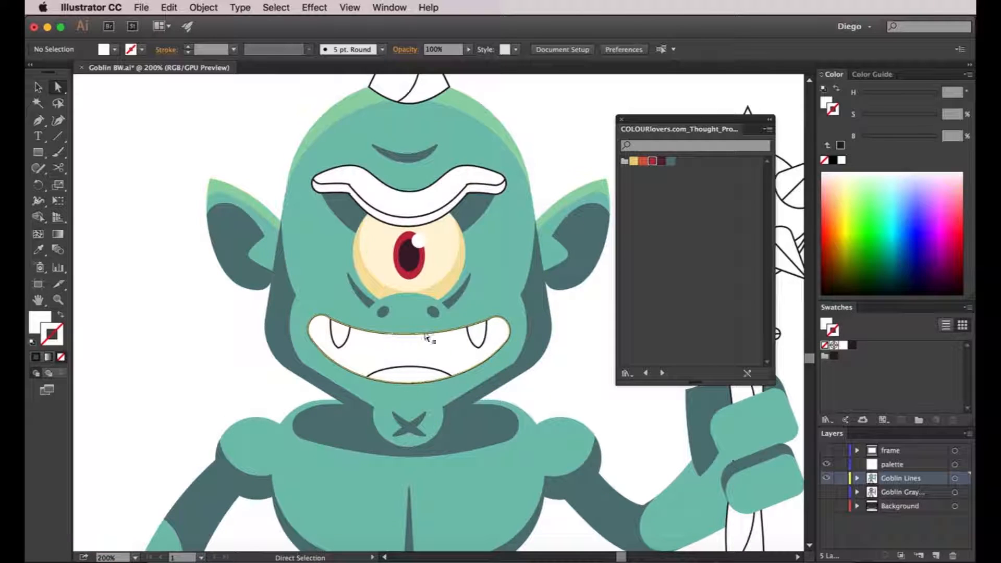
pyautogui.scroll(-1, 477, 239)
pyautogui.moveTo(463, 332); pyautogui.dragTo(453, 276)
pyautogui.scroll(-1, 454, 275)
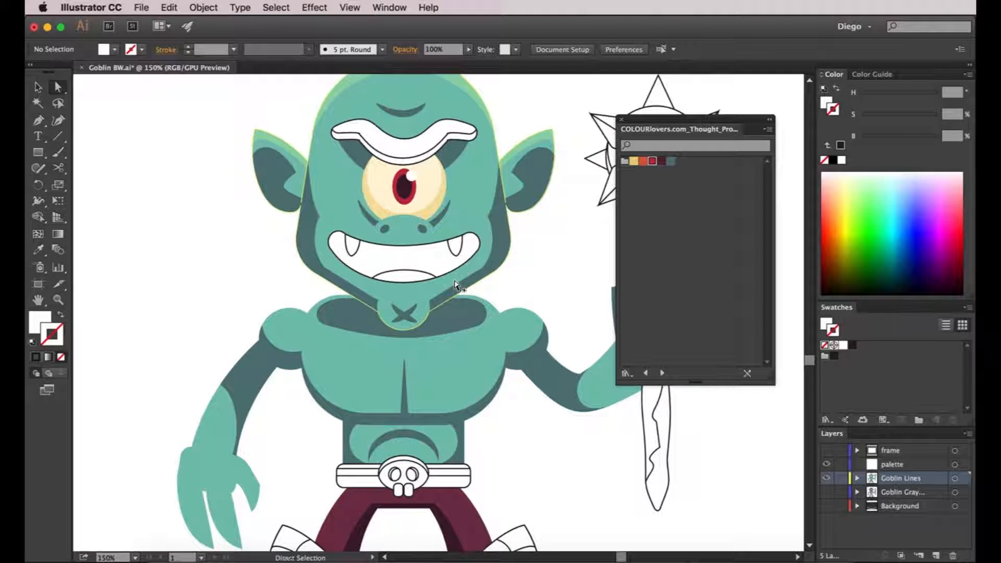
pyautogui.moveTo(523, 294); pyautogui.dragTo(501, 281)
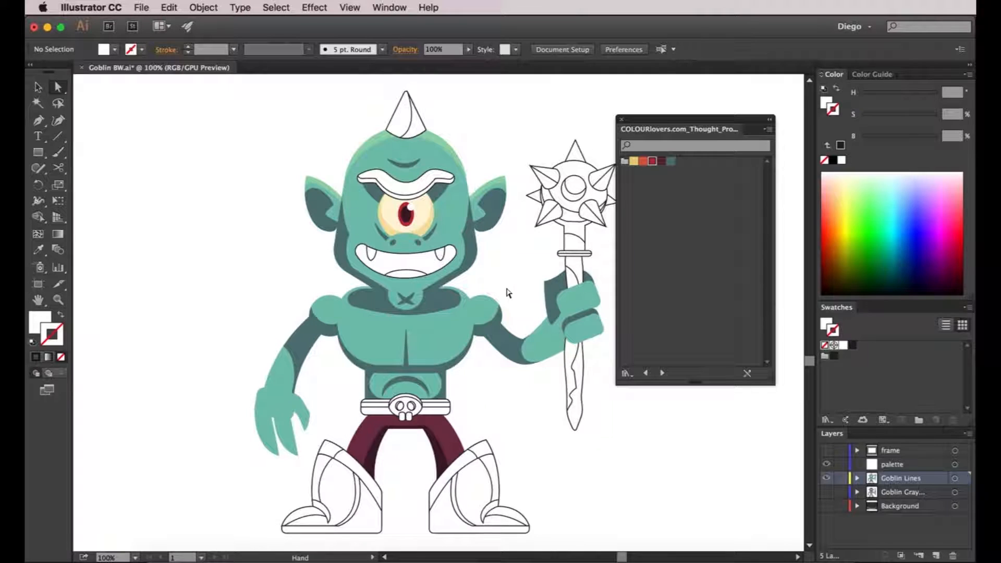
pyautogui.click(402, 187)
pyautogui.press('i')
pyautogui.click(453, 430)
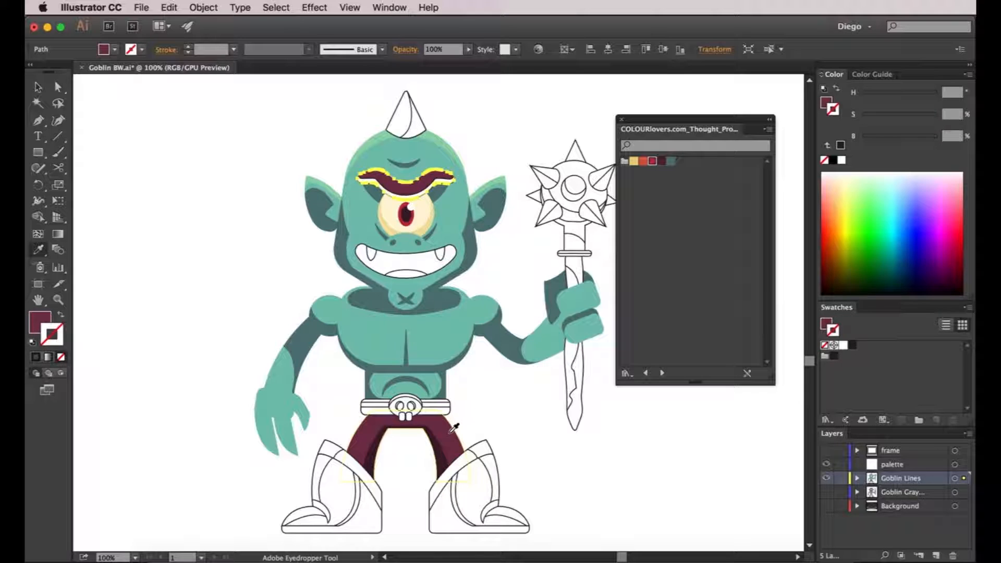
pyautogui.press('a')
# Fill the eyebrow's lower shading strip with the dark maroon sampled from the trousers' shading
pyautogui.click(450, 181)
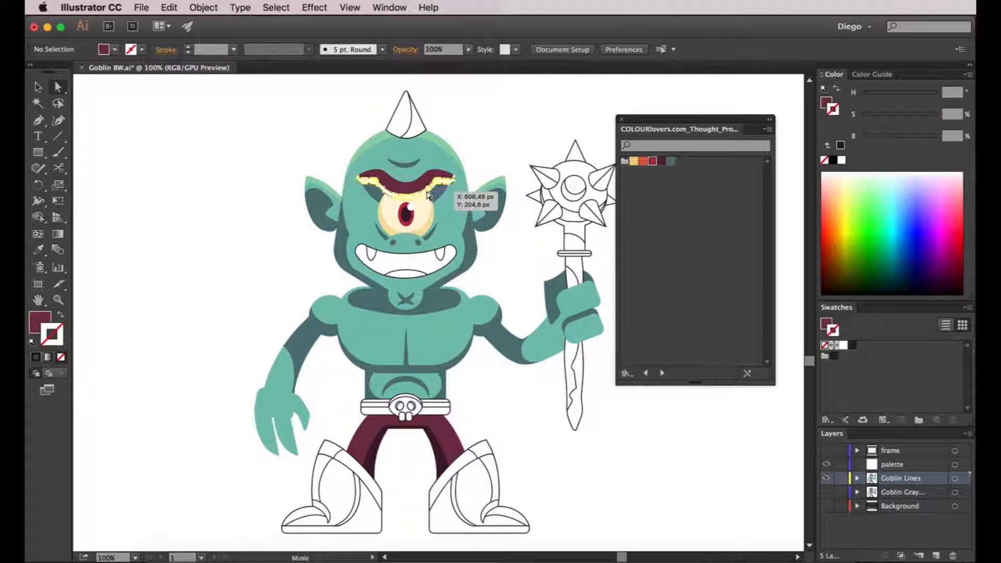
pyautogui.press('i')
pyautogui.click(450, 428)
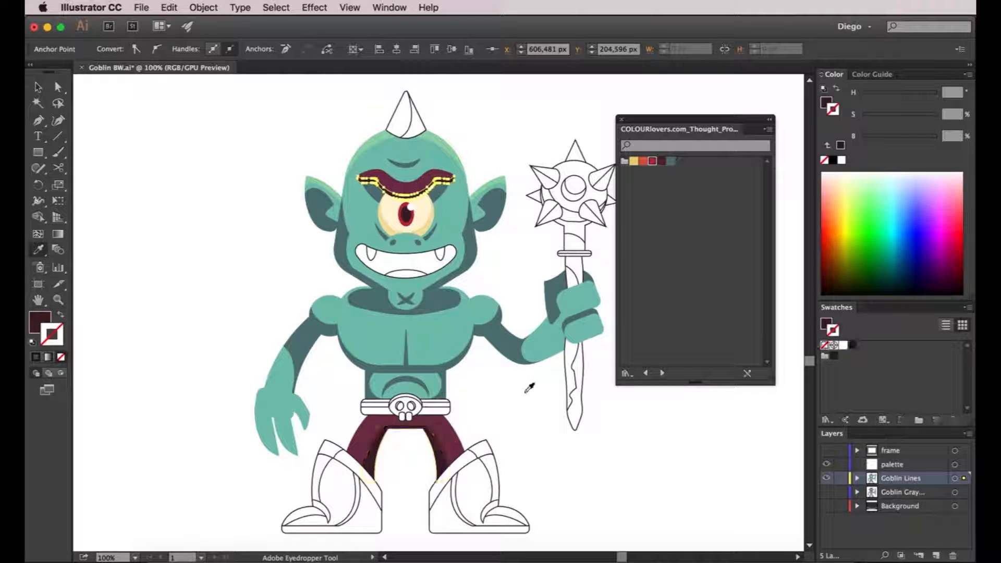
pyautogui.press('a')
pyautogui.click(526, 397)
# Fill the inside of the goblin's mouth with the dark maroon sampled from the trousers' shading
pyautogui.moveTo(524, 393); pyautogui.dragTo(521, 392)
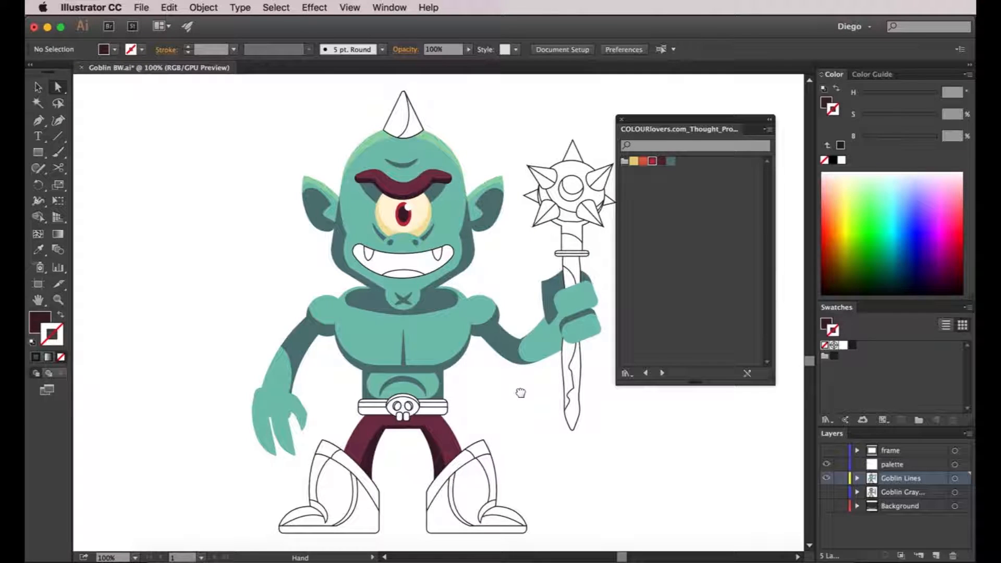
pyautogui.click(426, 266)
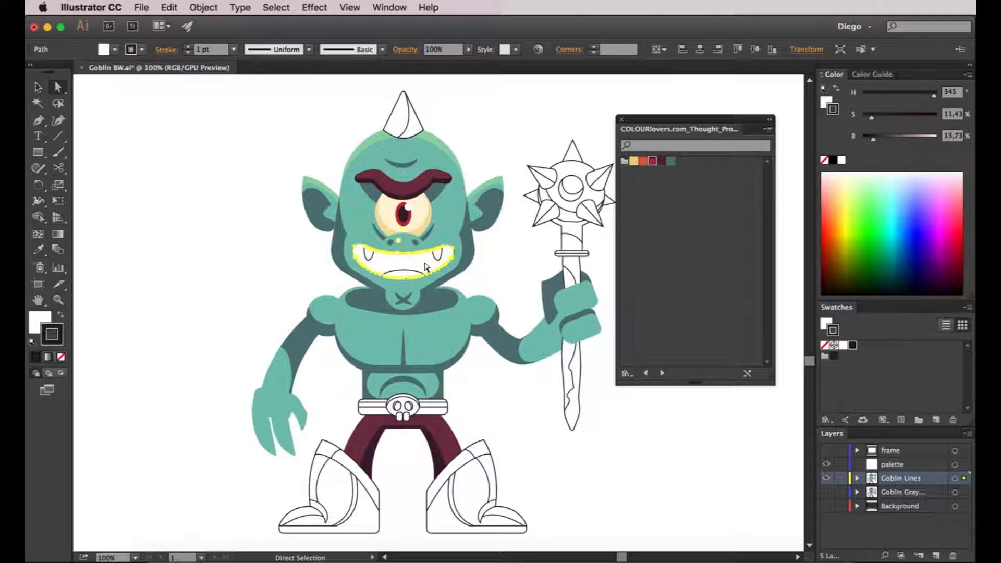
pyautogui.press('i')
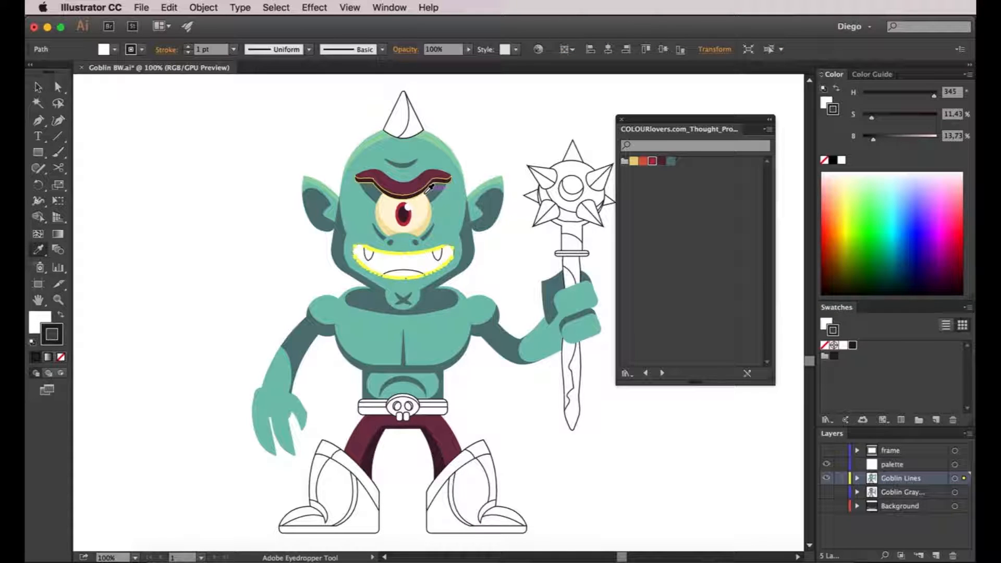
pyautogui.click(443, 461)
pyautogui.press('a')
pyautogui.click(493, 407)
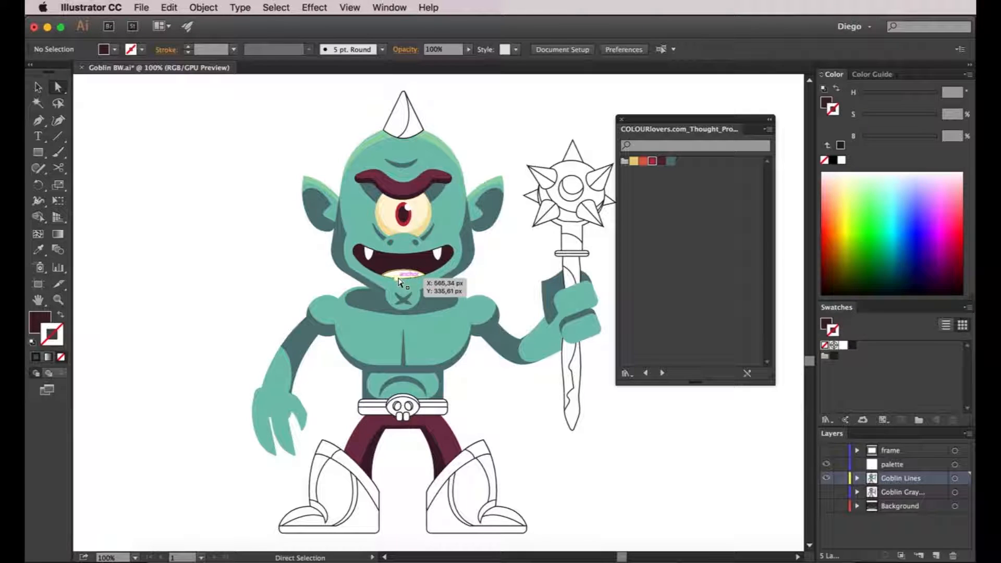
# Fill the goblin's tongue with the crimson sampled from the eye's iris, without a stroke
pyautogui.click(420, 273)
pyautogui.press('i')
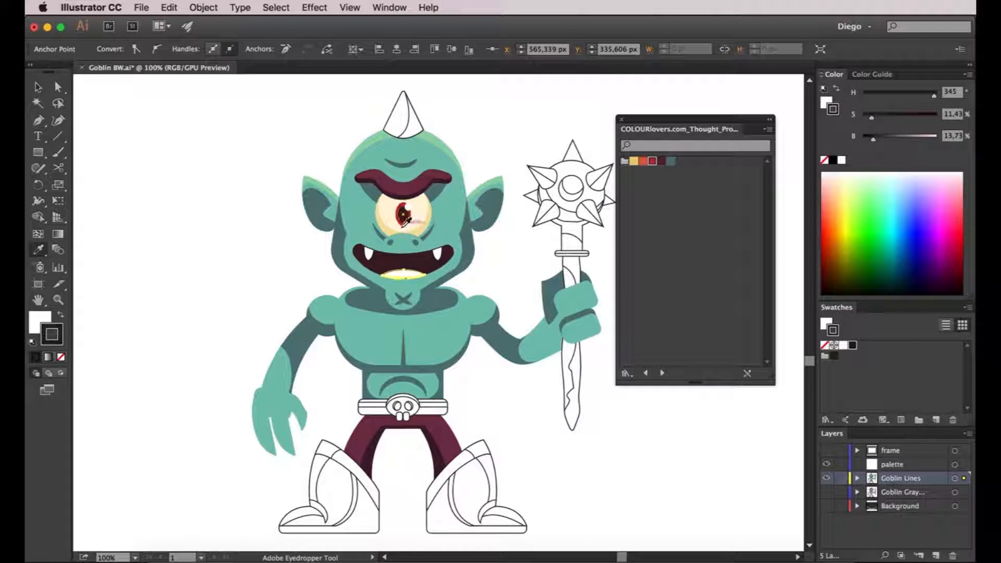
pyautogui.scroll(1, 406, 221)
pyautogui.click(404, 224)
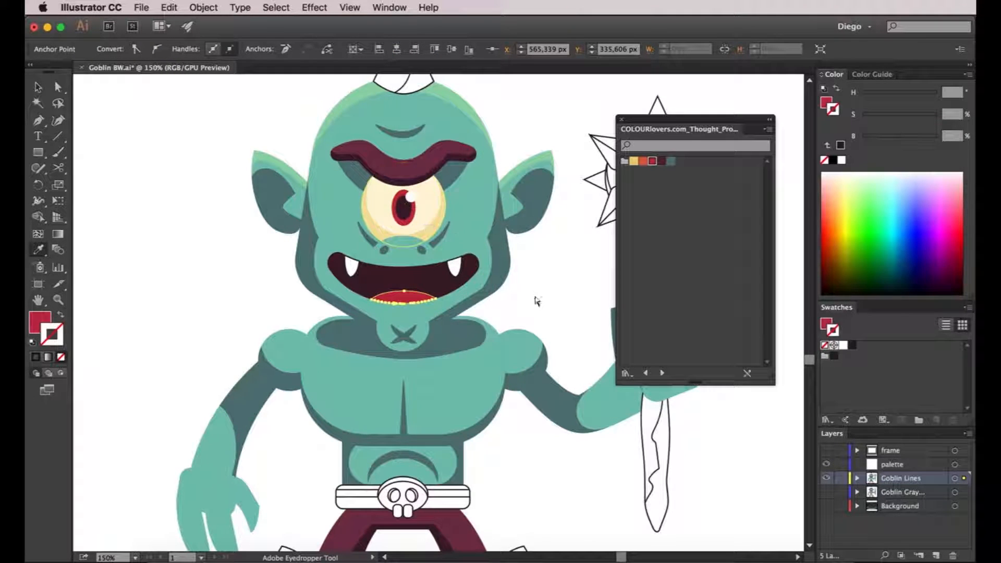
pyautogui.press('a')
pyautogui.click(556, 302)
# Fill both of the goblin's fangs with the darker cream sampled from the eye's shading
pyautogui.scroll(-2, 551, 304)
pyautogui.moveTo(549, 304); pyautogui.dragTo(518, 302)
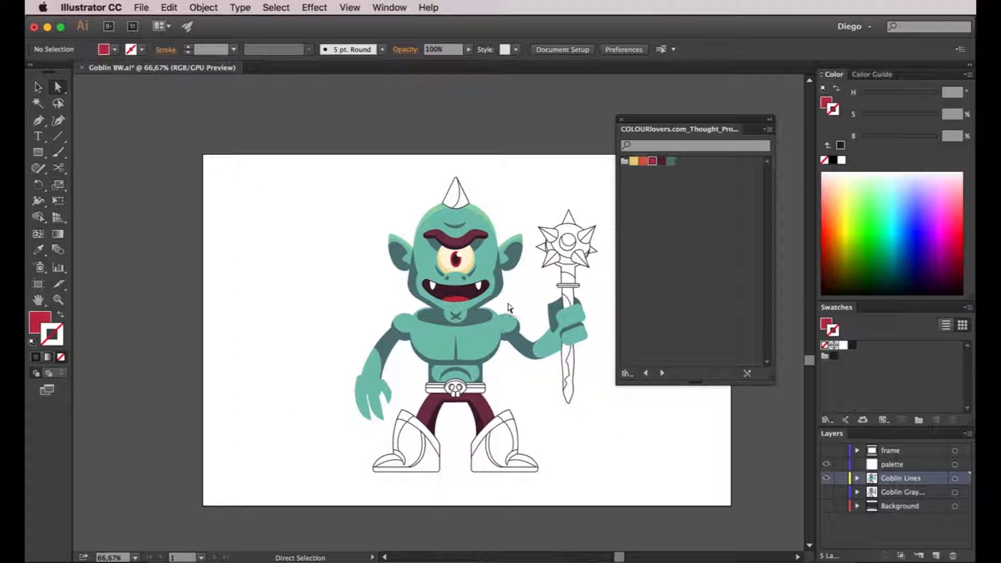
pyautogui.press('alt')
pyautogui.scroll(1, 374, 247)
pyautogui.hscroll(3, 378, 271)
pyautogui.scroll(1, 379, 298)
pyautogui.click(370, 285)
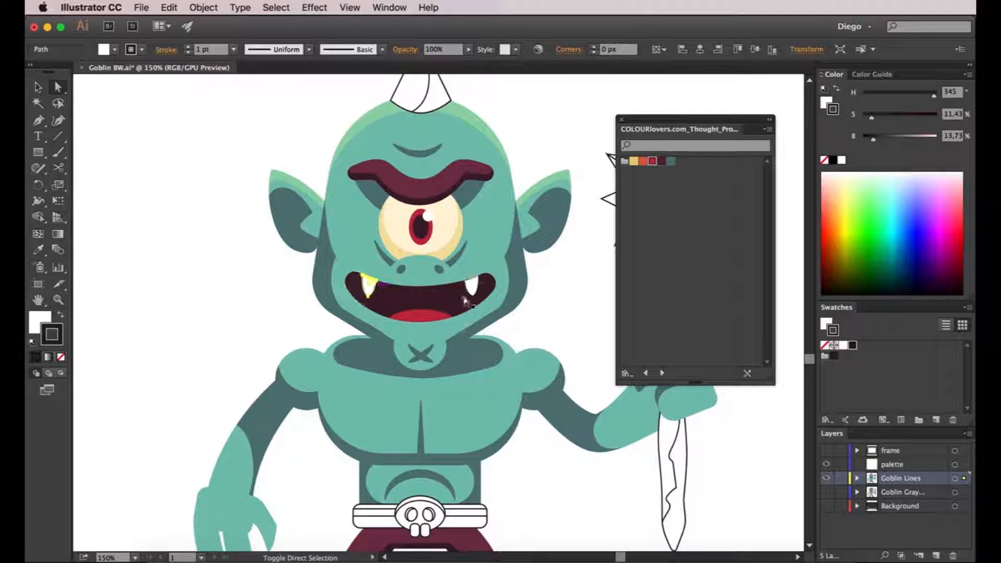
pyautogui.keyDown('shift'); pyautogui.click(473, 289); pyautogui.keyUp('shift')
pyautogui.press('i')
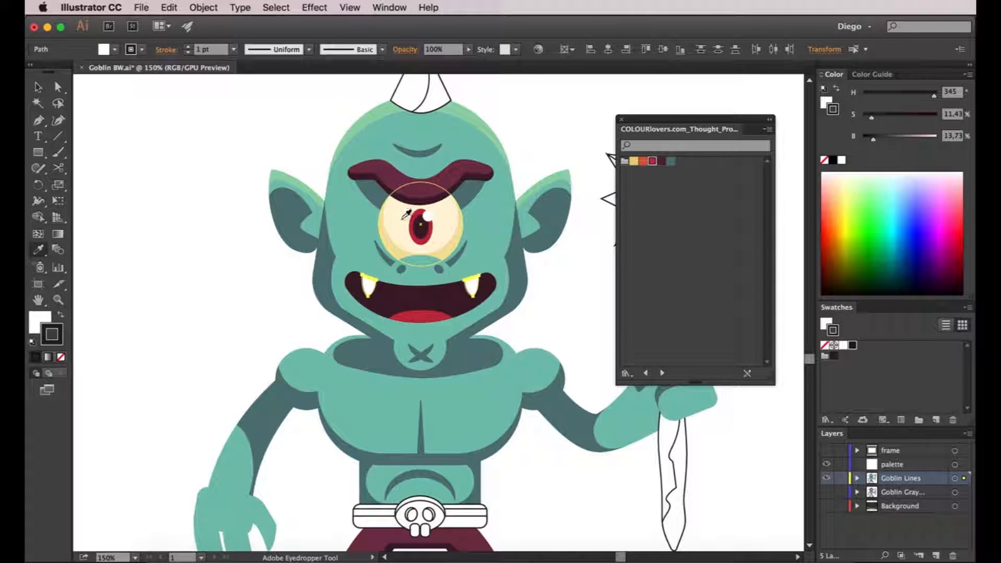
pyautogui.click(403, 215)
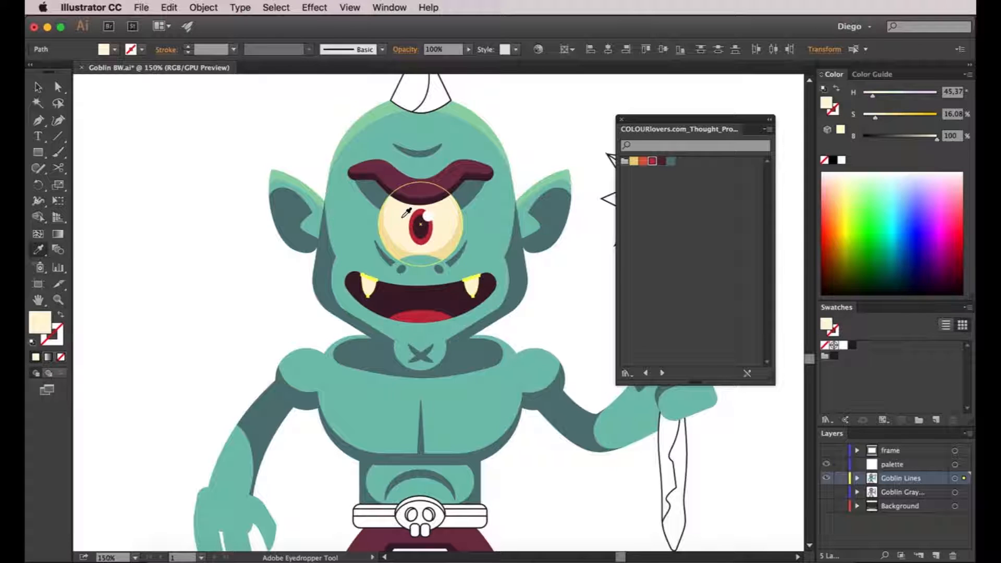
pyautogui.click(402, 245)
pyautogui.press('a')
pyautogui.click(246, 310)
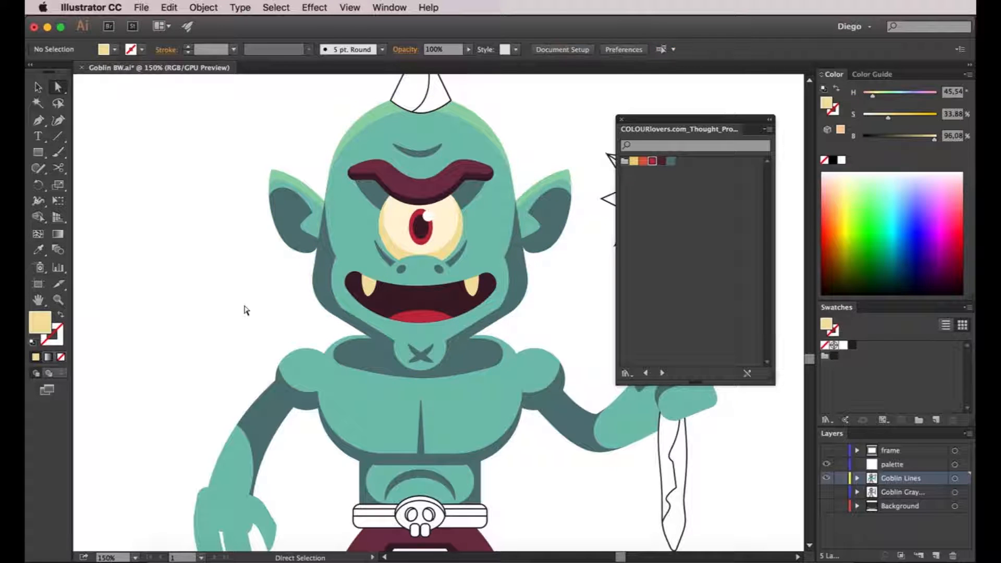
# Fill the horn with the light cream sampled from the eyeball and its shading with the eye's darker cream
pyautogui.scroll(-1, 546, 318)
pyautogui.moveTo(549, 317); pyautogui.dragTo(499, 308)
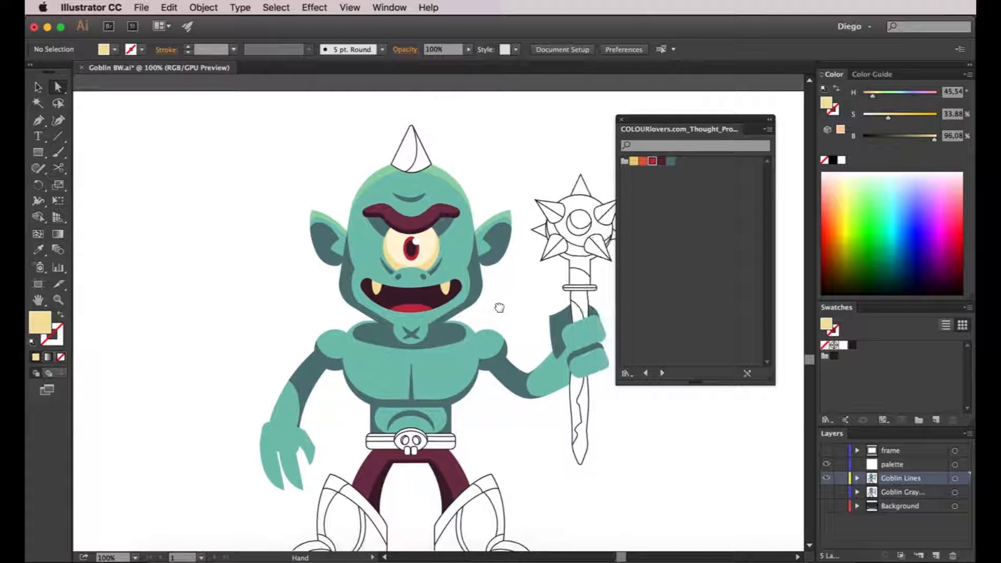
pyautogui.click(411, 151)
pyautogui.press('i')
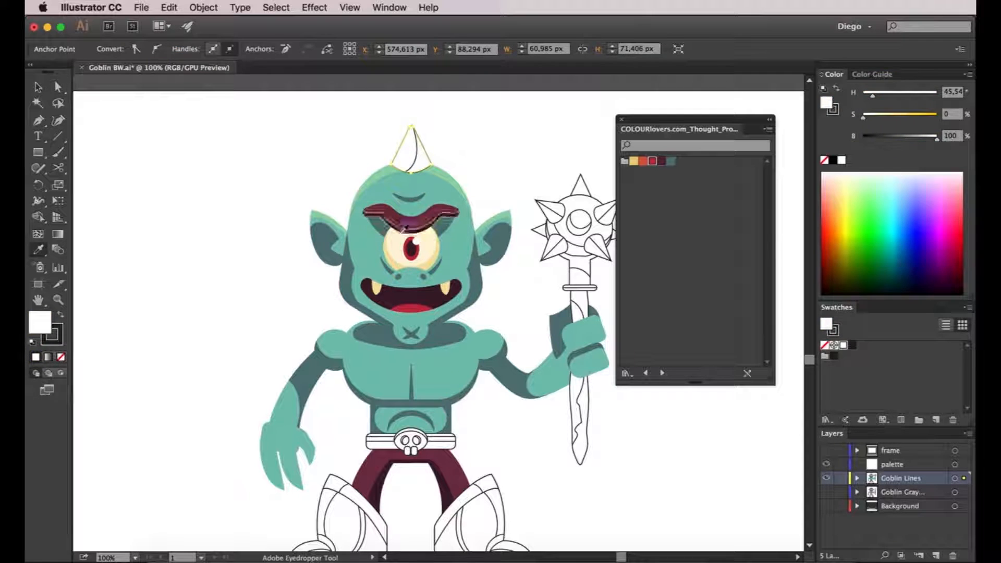
pyautogui.click(405, 239)
pyautogui.click(404, 239)
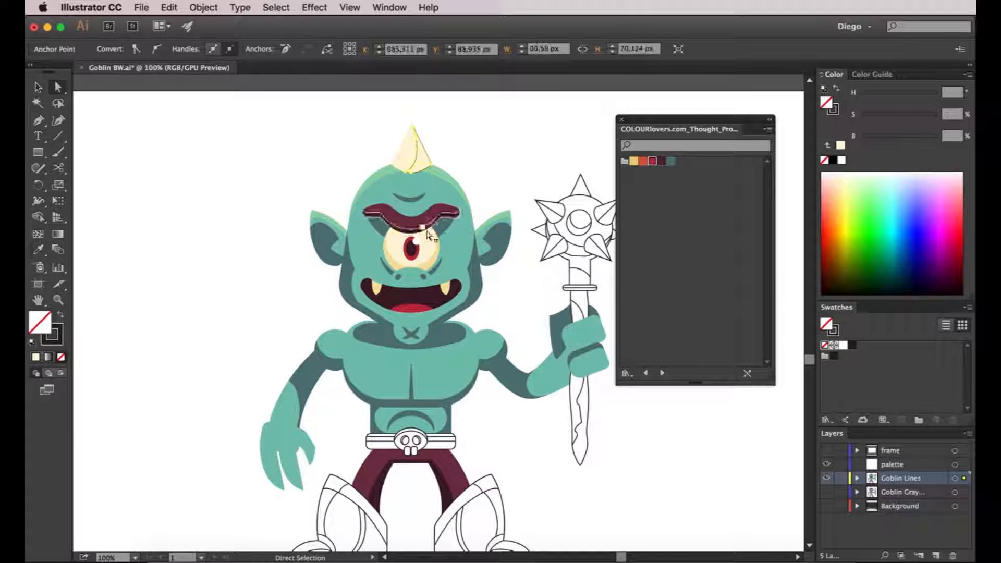
pyautogui.click(436, 254)
pyautogui.press('a')
pyautogui.click(486, 168)
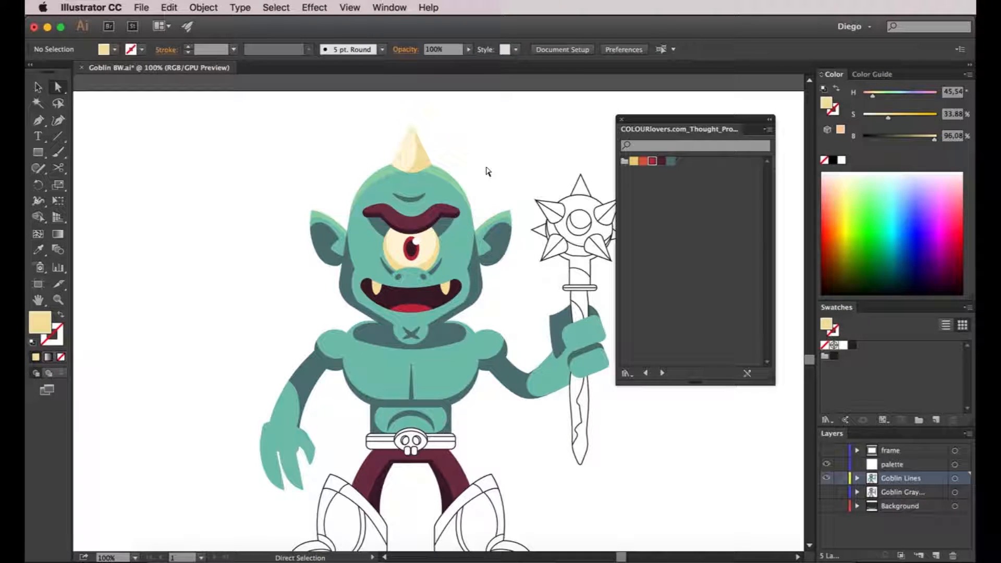
# Fill the main shape of both boots with the palette's orange-red swatch
pyautogui.moveTo(500, 174); pyautogui.dragTo(466, 151)
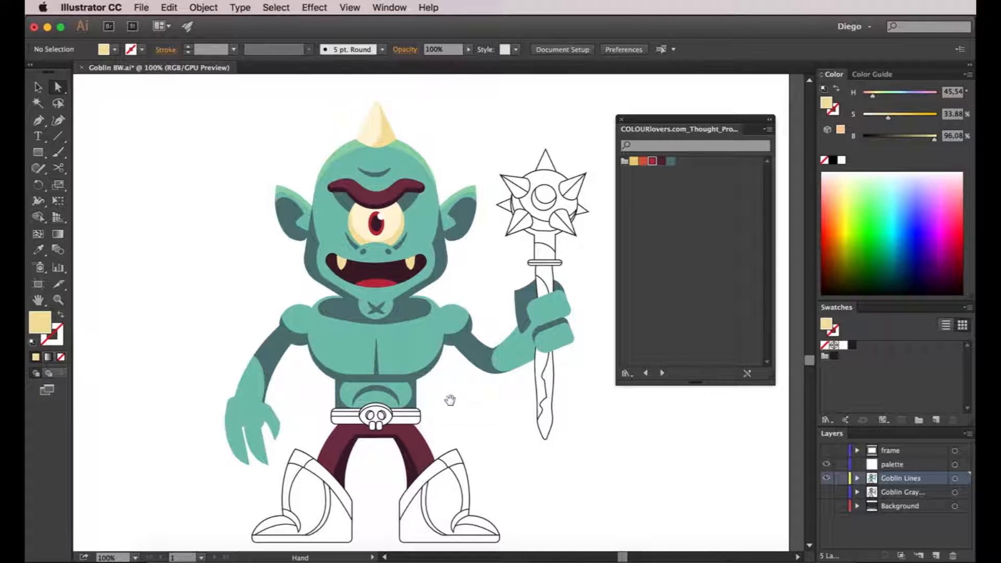
pyautogui.moveTo(447, 402); pyautogui.dragTo(490, 362)
pyautogui.click(376, 503)
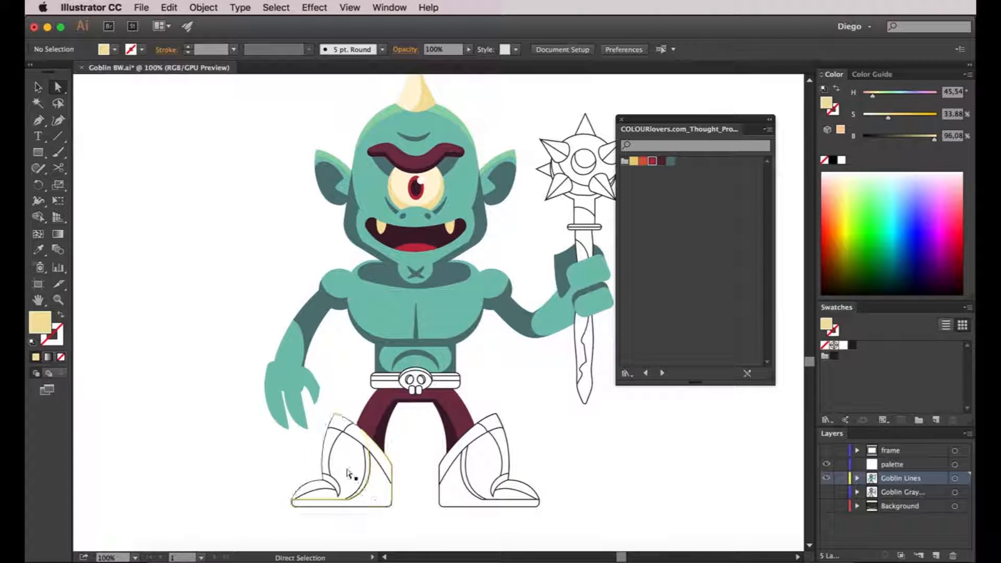
pyautogui.click(644, 162)
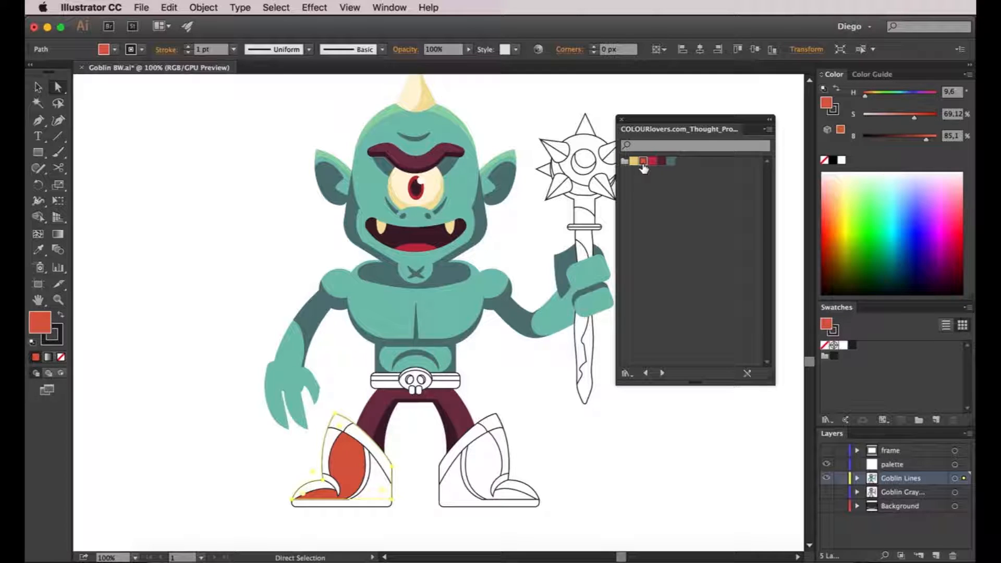
pyautogui.click(489, 477)
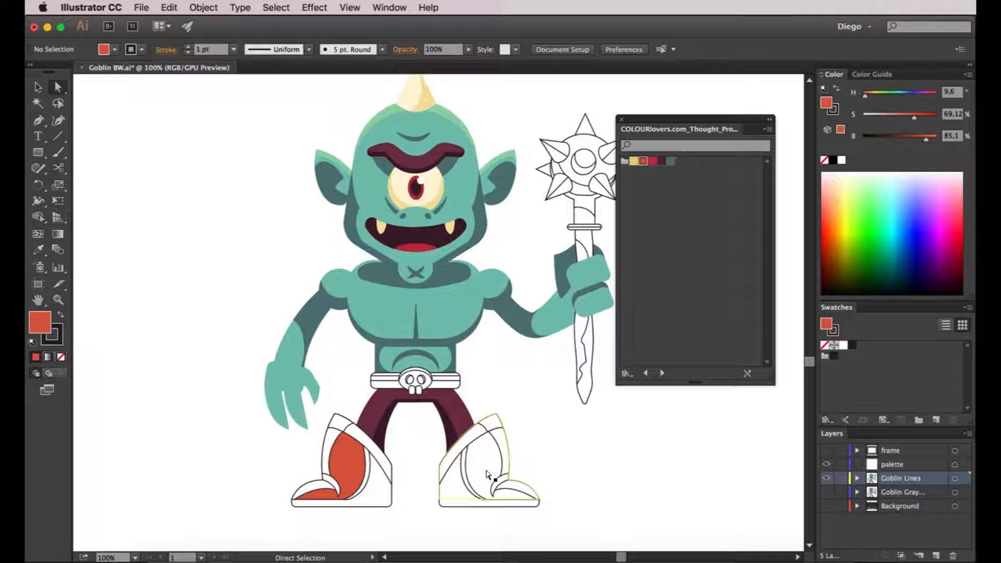
pyautogui.press('i')
pyautogui.click(360, 457)
# Remove the stroke from the main shape of both boots
pyautogui.press('a')
pyautogui.click(359, 458)
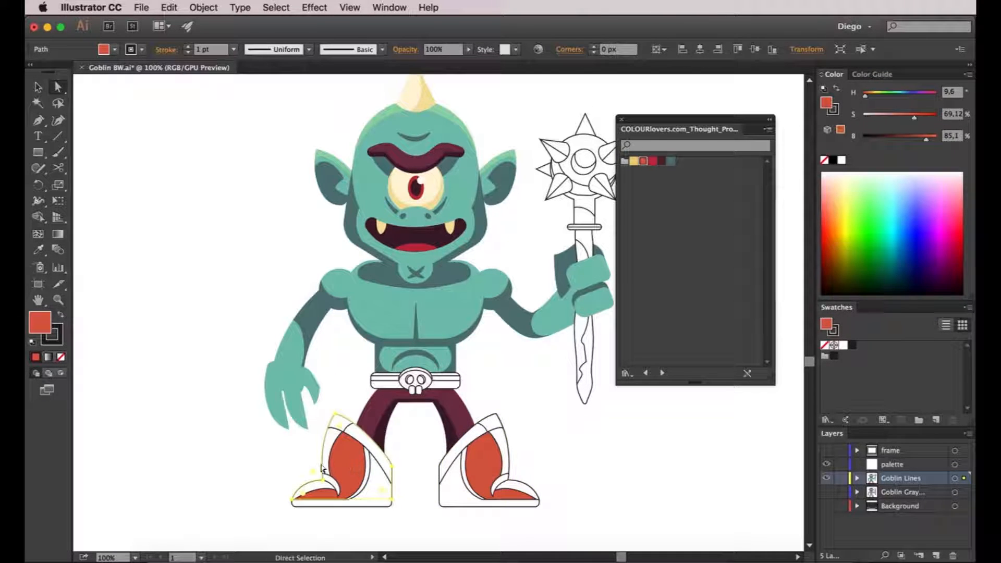
pyautogui.click(440, 498)
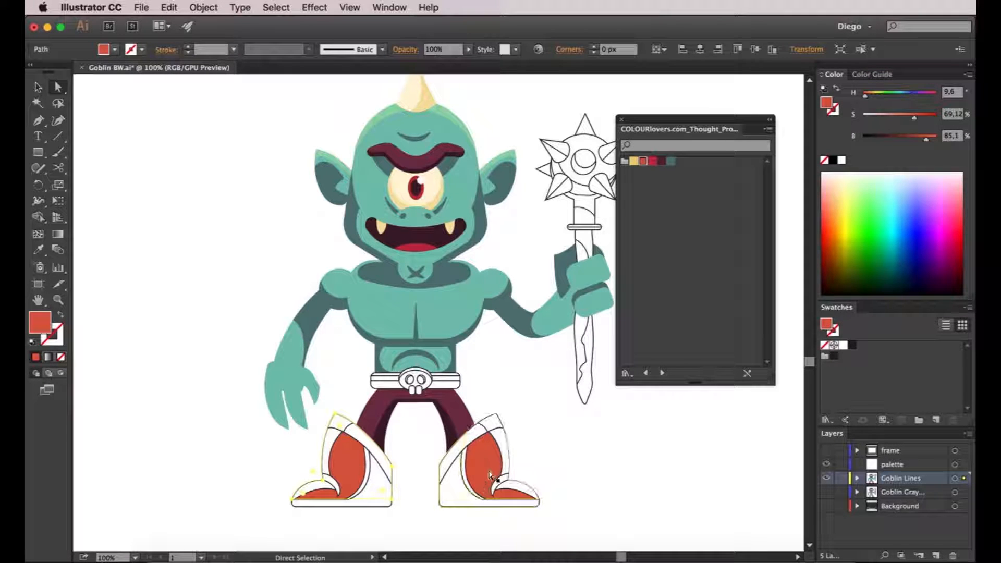
pyautogui.click(61, 357)
pyautogui.click(139, 380)
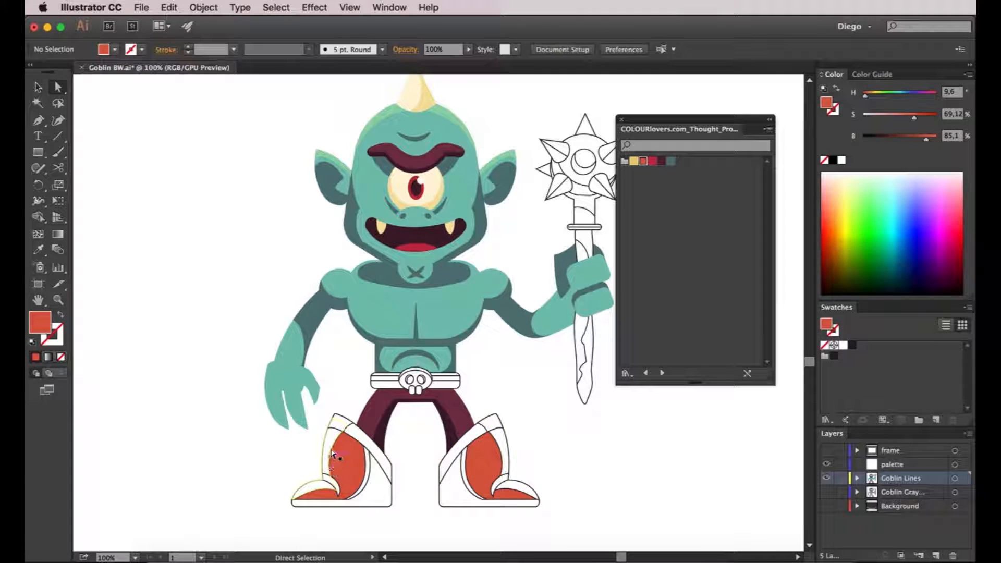
# Remove the stroke from the outer front strips of both boots and fill them with the palette's yellow swatch
pyautogui.click(330, 443)
pyautogui.keyDown('shift'); pyautogui.click(504, 449); pyautogui.keyUp('shift')
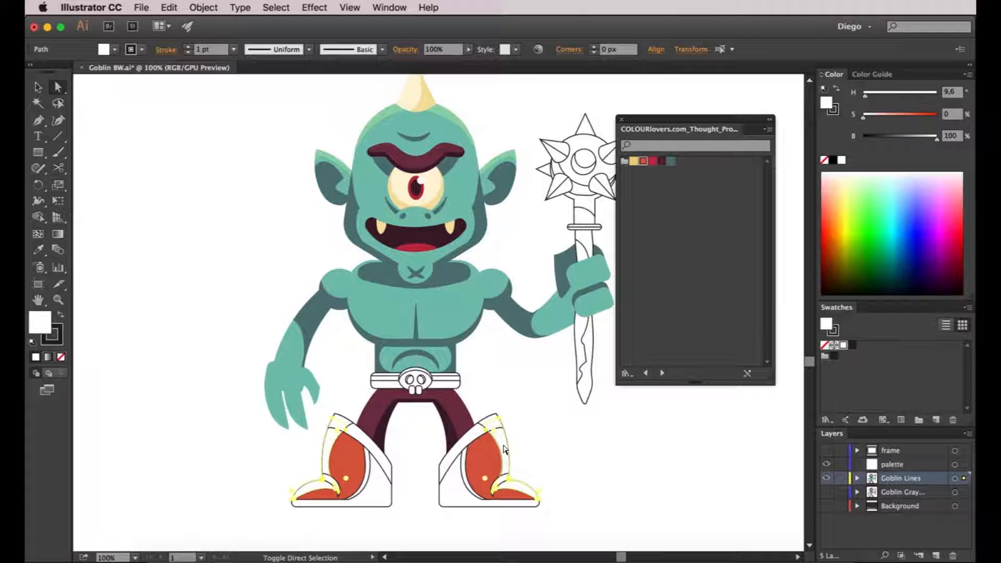
pyautogui.click(61, 358)
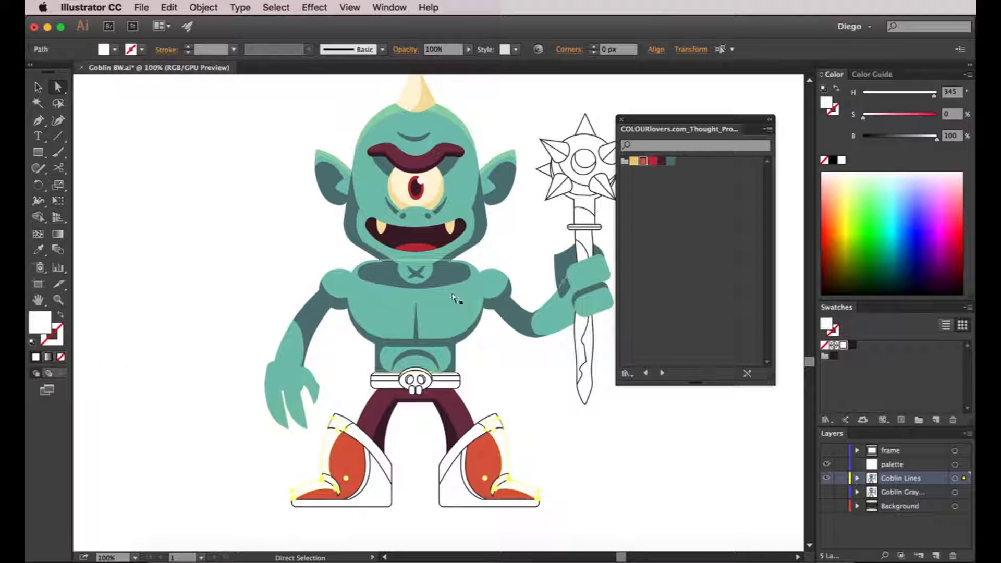
pyautogui.click(633, 161)
pyautogui.click(529, 384)
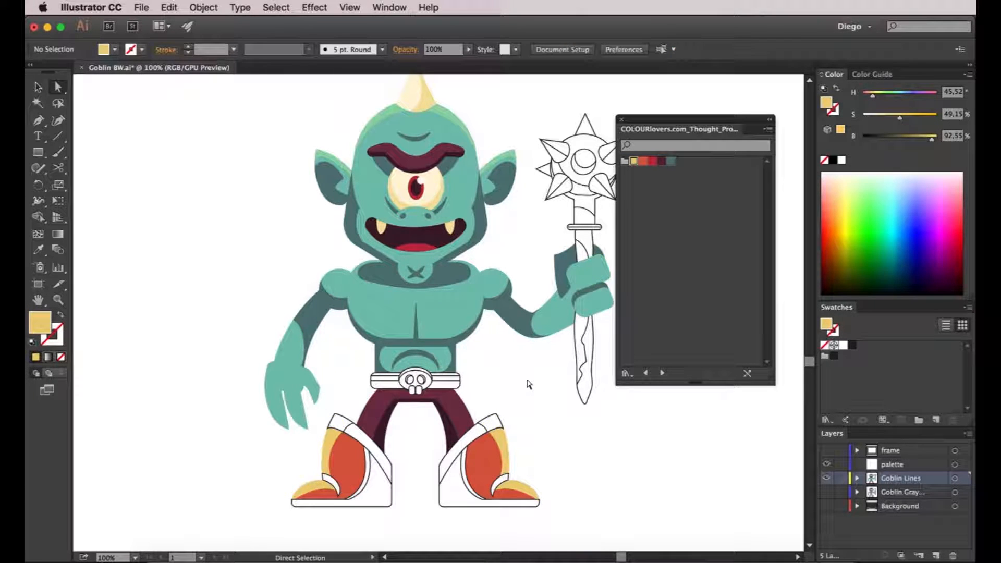
# Fill the left boot's heel and sole with the orange-red sampled from its main shape, without a stroke
pyautogui.scroll(2, 367, 486)
pyautogui.click(396, 486)
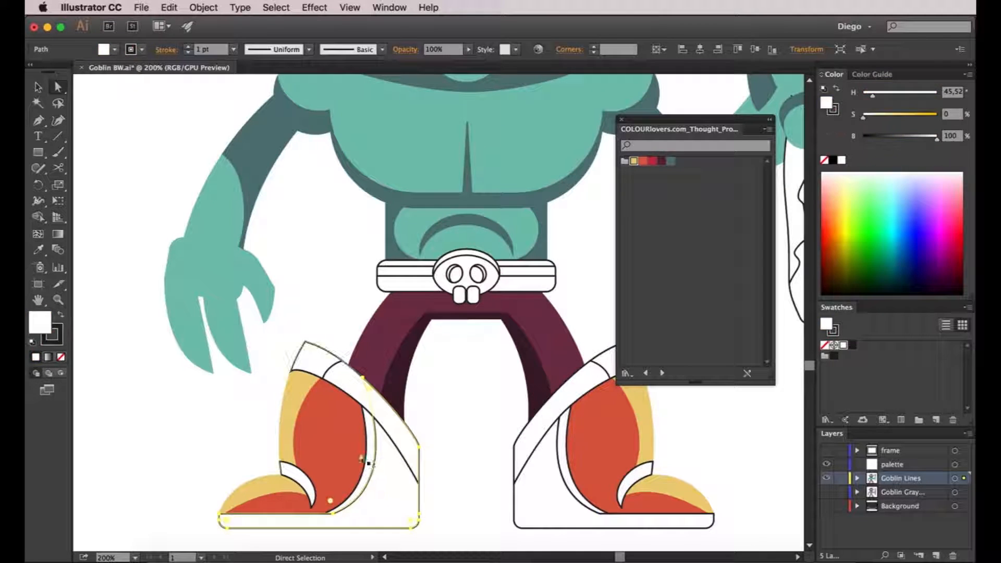
pyautogui.press('i')
pyautogui.click(359, 460)
pyautogui.press('a')
# Fill the right boot's heel and sole with the orange-red sampled from the left boot, without a stroke
pyautogui.click(371, 463)
pyautogui.click(355, 460)
pyautogui.keyDown('shift'); pyautogui.click(599, 458); pyautogui.keyUp('shift')
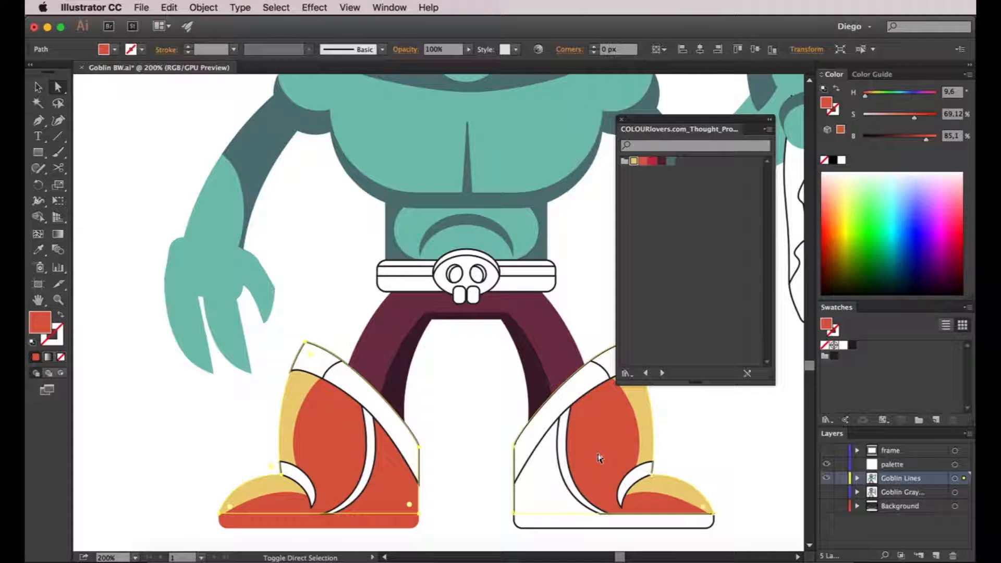
pyautogui.scroll(-1, 481, 452)
pyautogui.click(480, 452)
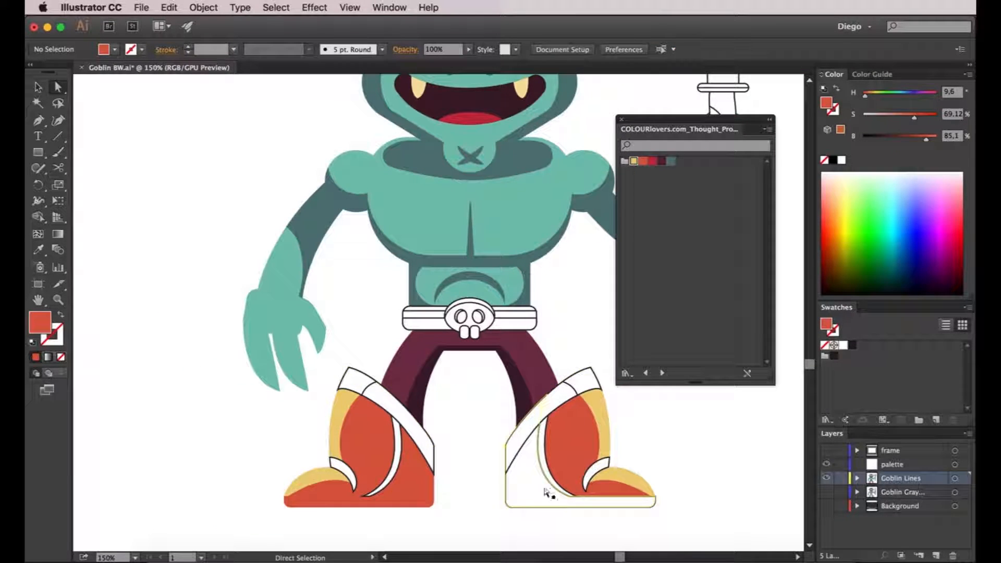
pyautogui.click(532, 484)
pyautogui.press('i')
pyautogui.click(432, 474)
pyautogui.press('a')
pyautogui.click(447, 466)
# Shift the main shapes of both boots to a lighter orange by setting their fill hue to 25.2°
pyautogui.click(380, 448)
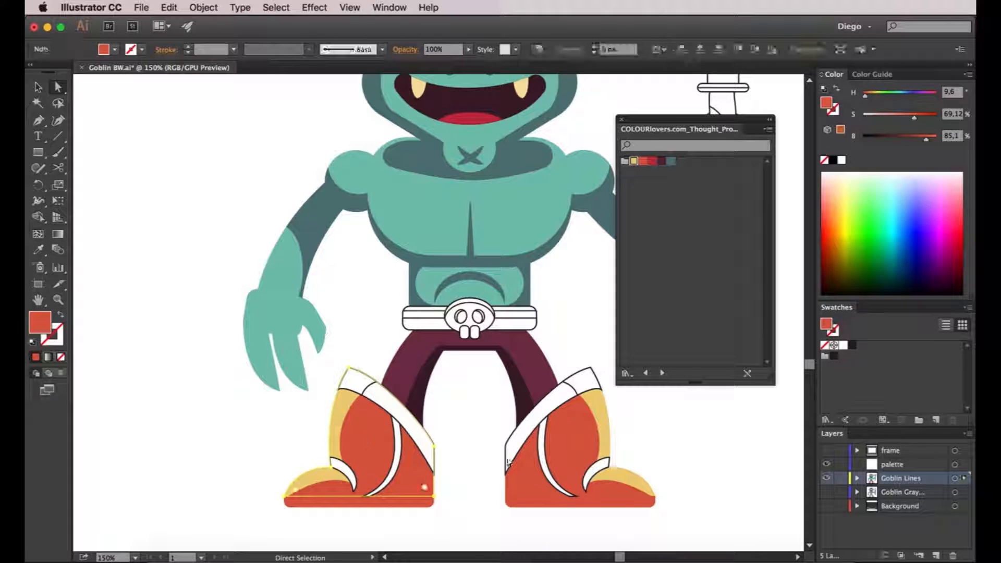
pyautogui.keyDown('shift'); pyautogui.click(575, 455); pyautogui.keyUp('shift')
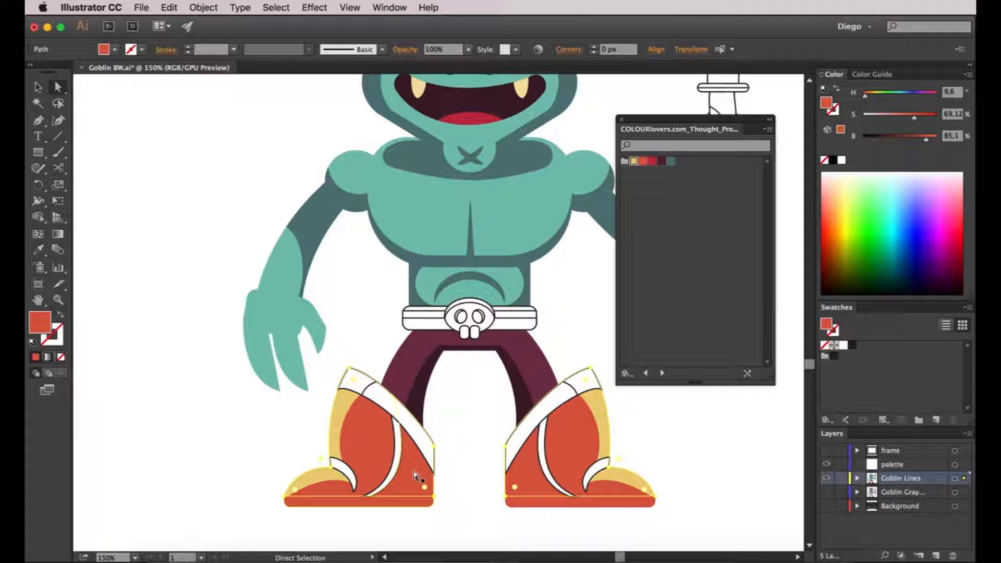
pyautogui.moveTo(866, 99); pyautogui.dragTo(869, 98)
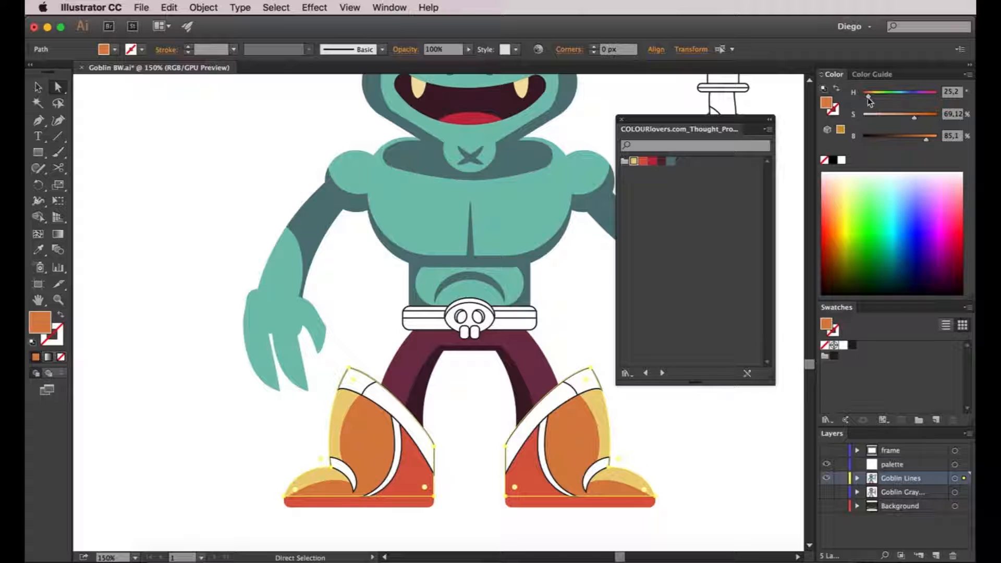
# Fill the curved inner strips of both boots with the sampled boot orange, without a stroke, and set their hue to 16°
pyautogui.click(399, 438)
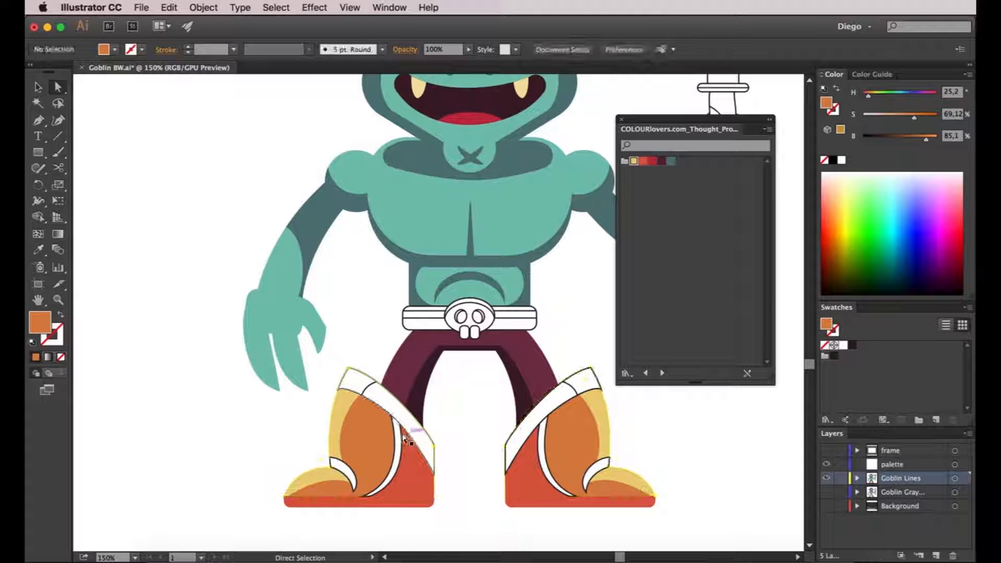
pyautogui.keyDown('shift'); pyautogui.click(548, 440); pyautogui.keyUp('shift')
pyautogui.press('i')
pyautogui.click(555, 432)
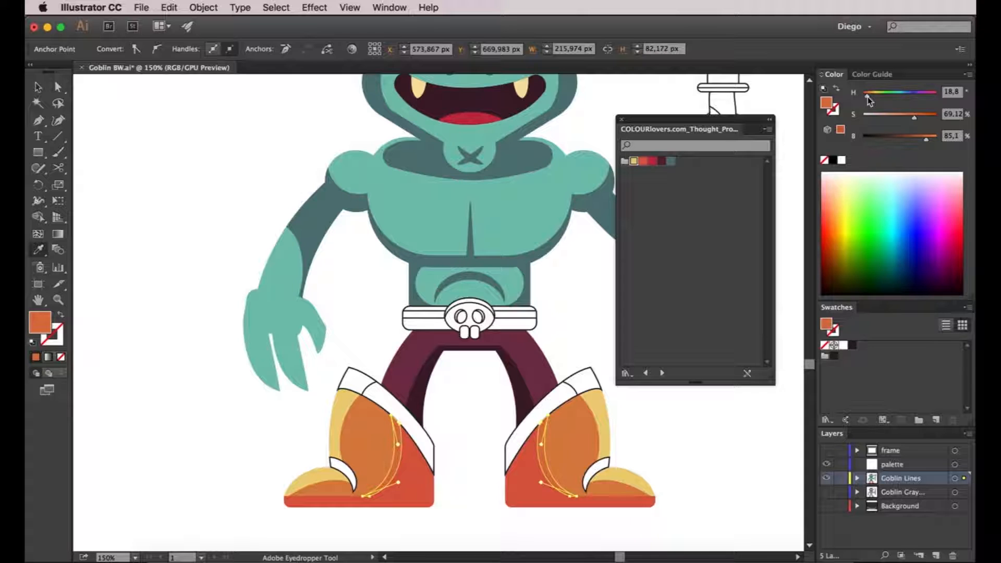
pyautogui.moveTo(868, 99); pyautogui.dragTo(867, 99)
pyautogui.press('a')
pyautogui.click(578, 302)
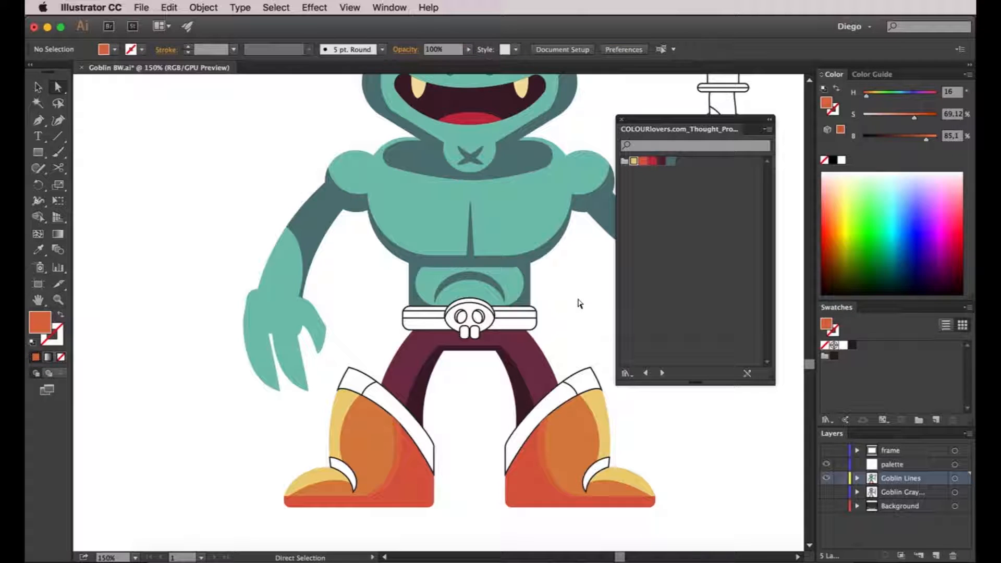
# Fill the small ankle creases on both boots with the darker orange sampled from the curved inner strip
pyautogui.moveTo(583, 303); pyautogui.dragTo(551, 287)
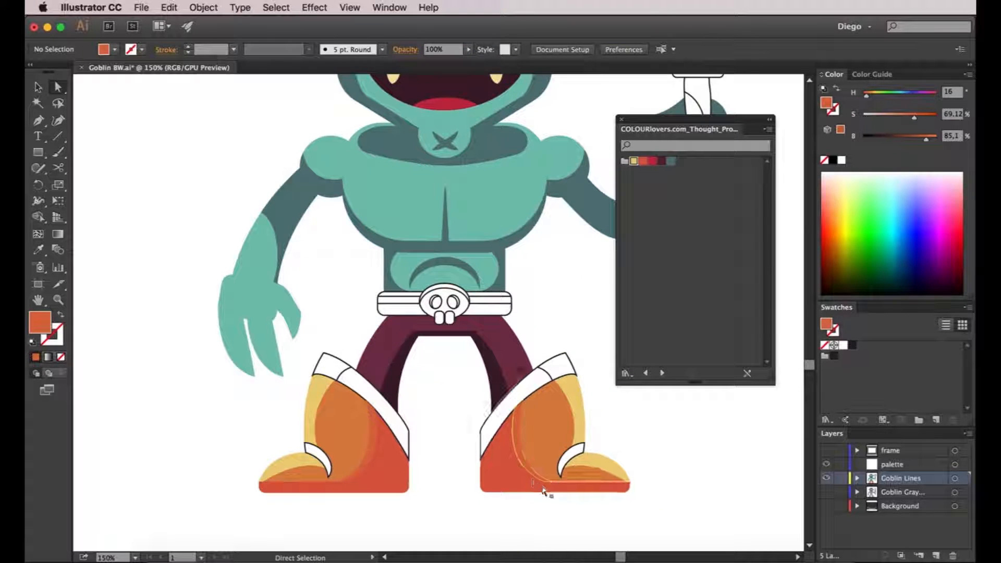
pyautogui.click(572, 463)
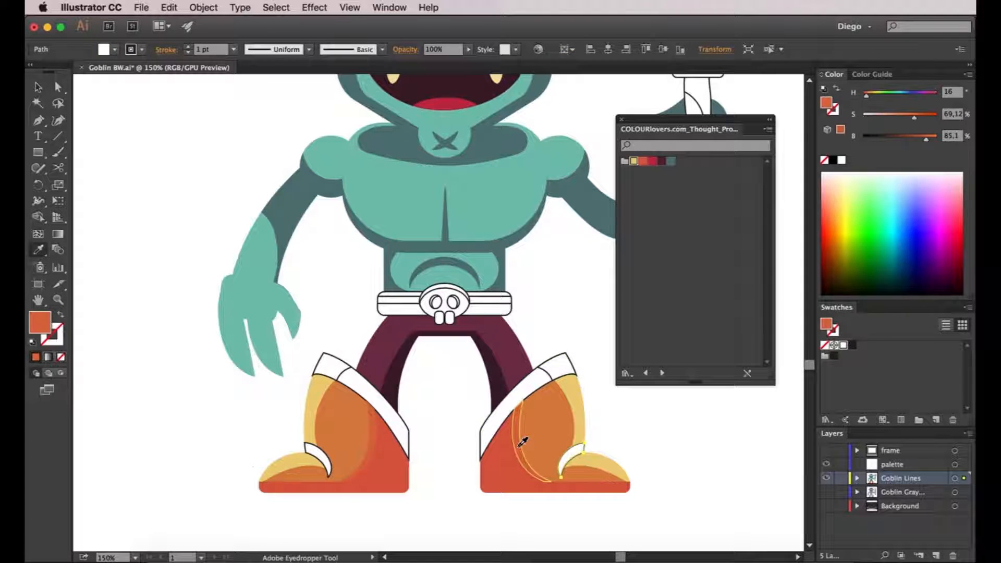
pyautogui.click(325, 459)
pyautogui.press('i')
pyautogui.click(351, 429)
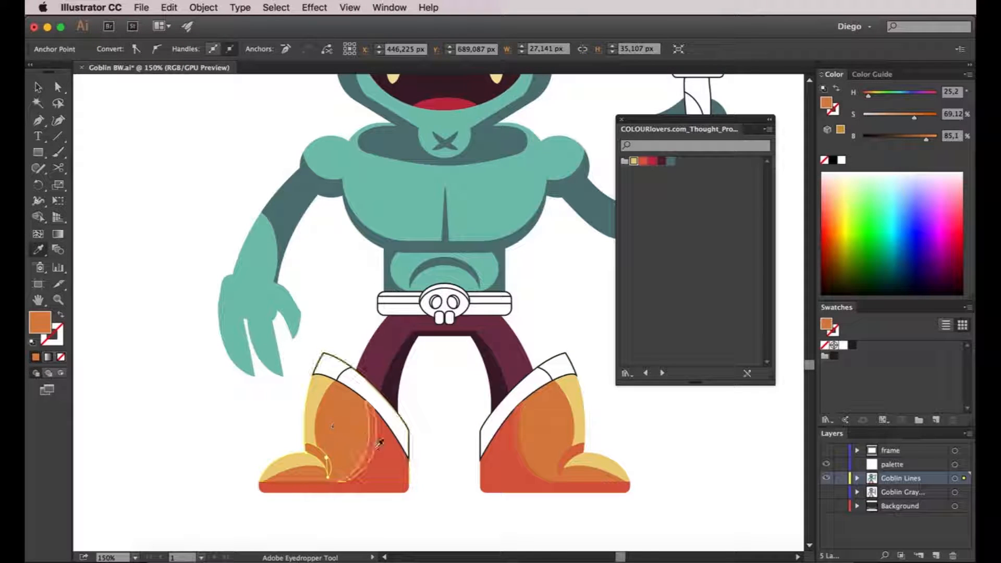
pyautogui.click(376, 434)
pyautogui.press('a')
pyautogui.click(438, 421)
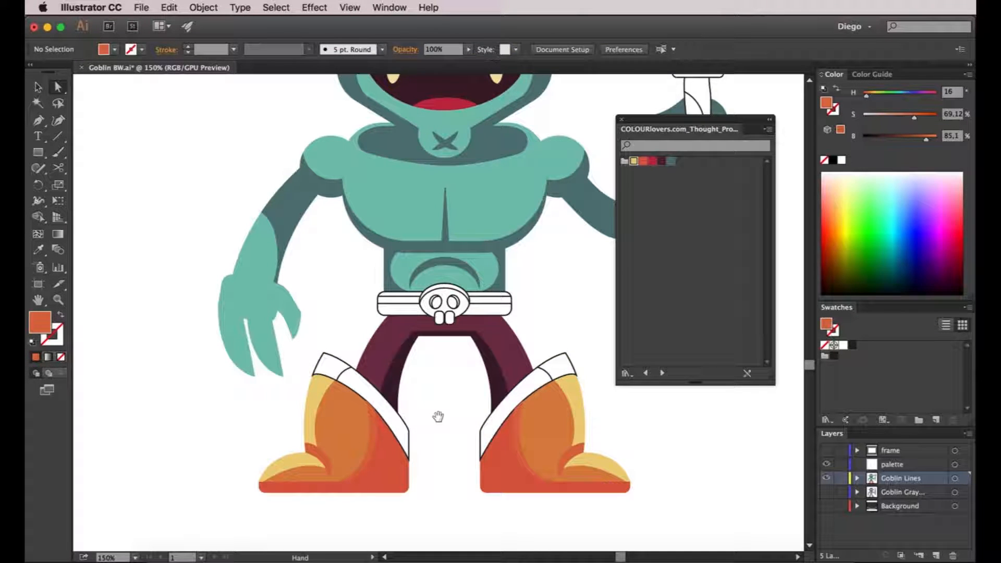
pyautogui.click(405, 412)
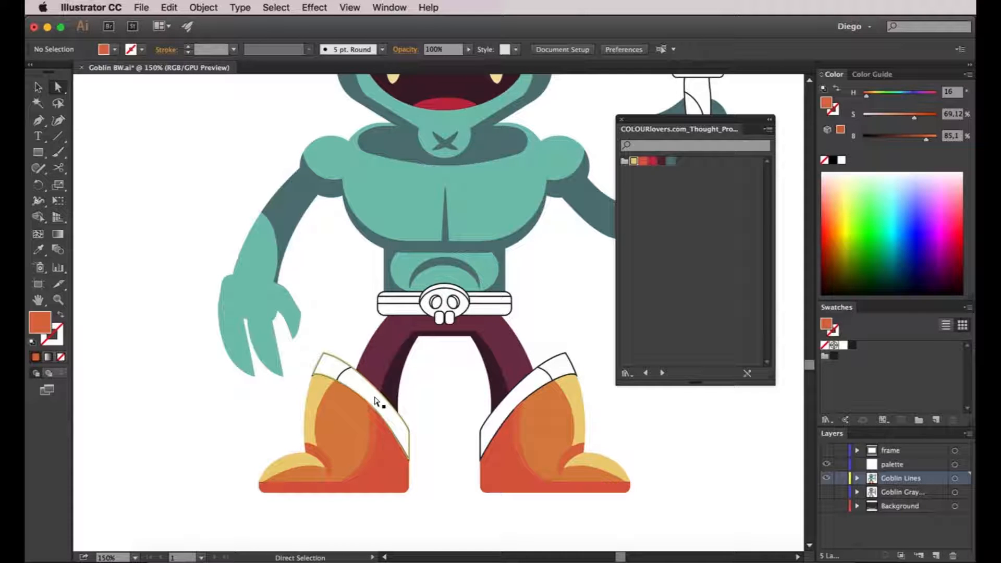
# Fill the diagonal cuff bands of both boots with the palette yellow and remove their strokes
pyautogui.keyDown('shift'); pyautogui.click(506, 409); pyautogui.keyUp('shift')
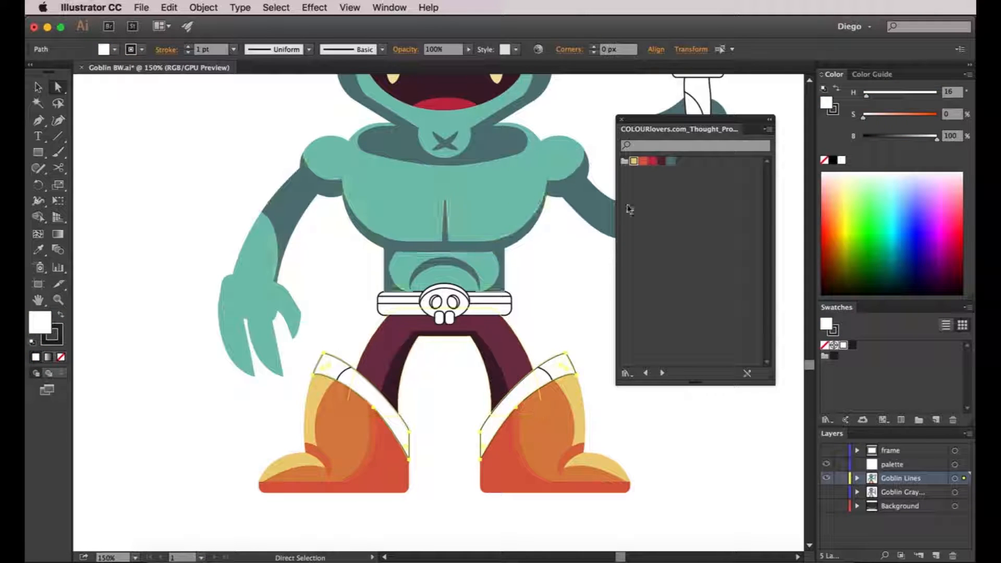
pyautogui.click(633, 161)
pyautogui.click(87, 353)
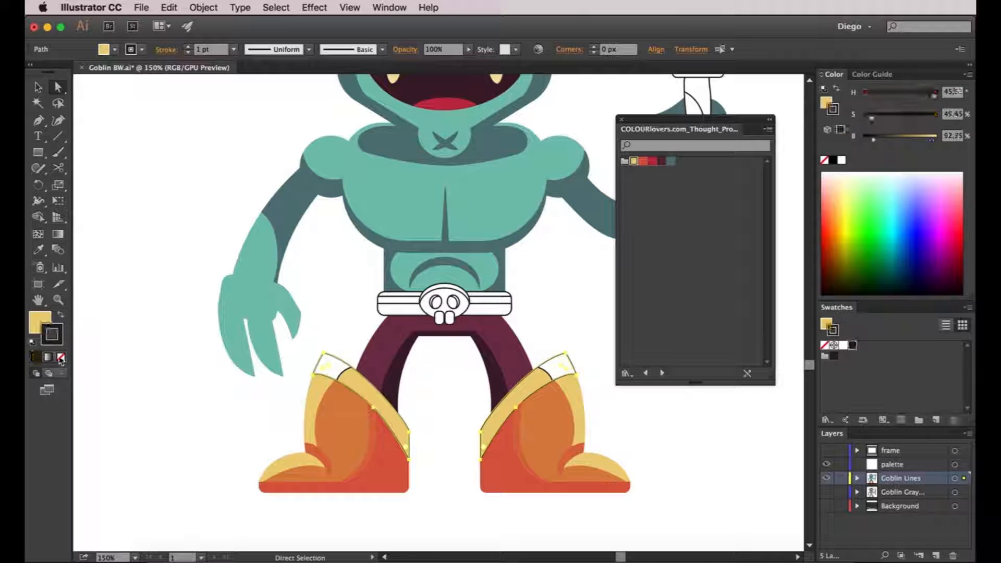
# Fill the cuff tips of both boots with the yellow sampled from the cuff band, without a stroke, and raise their brightness to 100%
pyautogui.click(328, 365)
pyautogui.keyDown('shift'); pyautogui.click(557, 372); pyautogui.keyUp('shift')
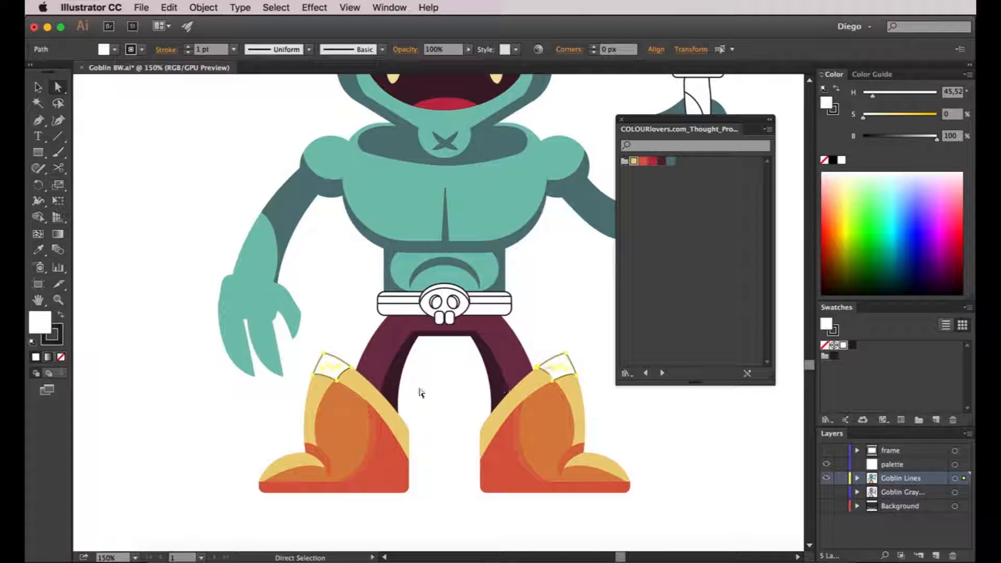
pyautogui.press('i')
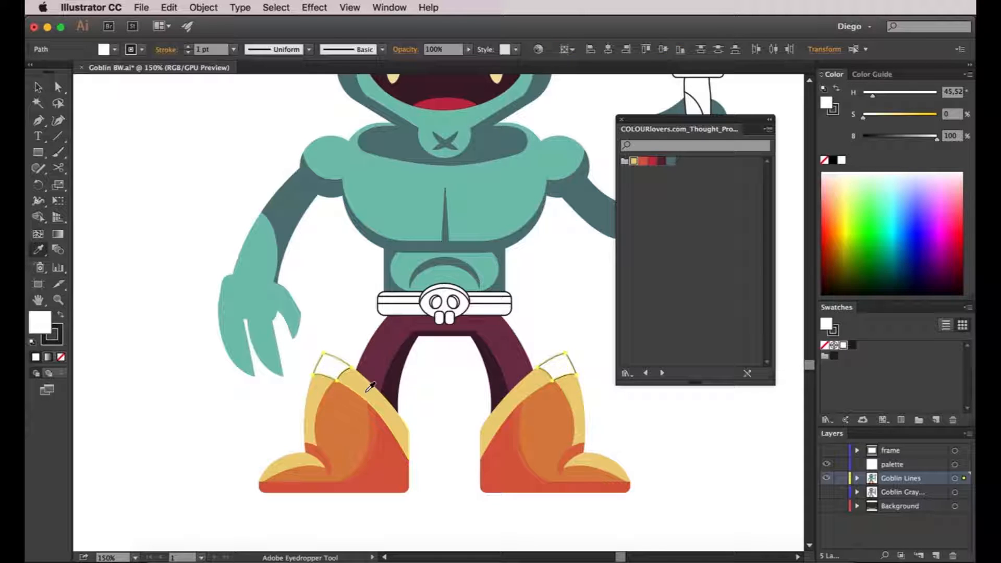
pyautogui.click(368, 398)
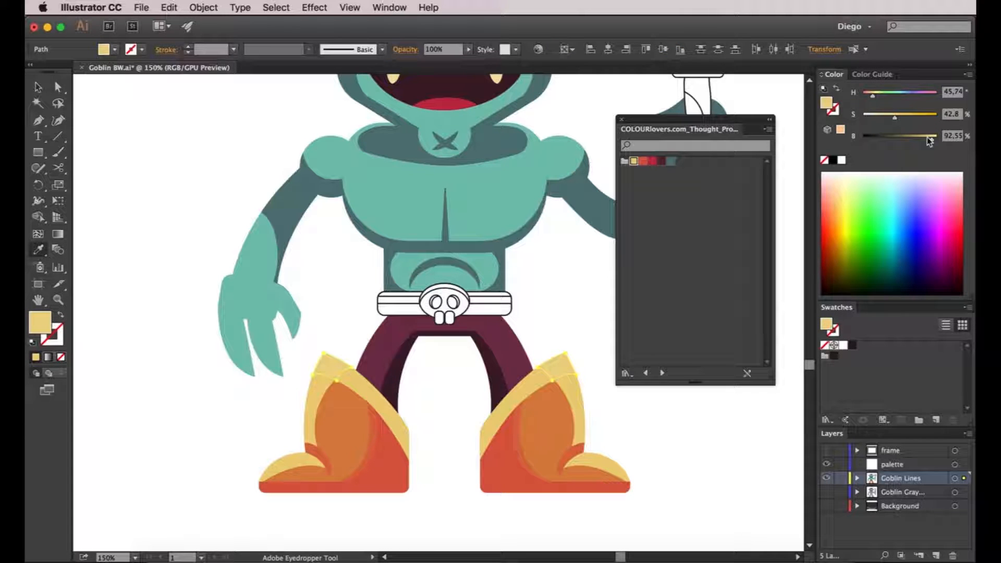
pyautogui.moveTo(937, 140); pyautogui.dragTo(952, 139)
pyautogui.press('a')
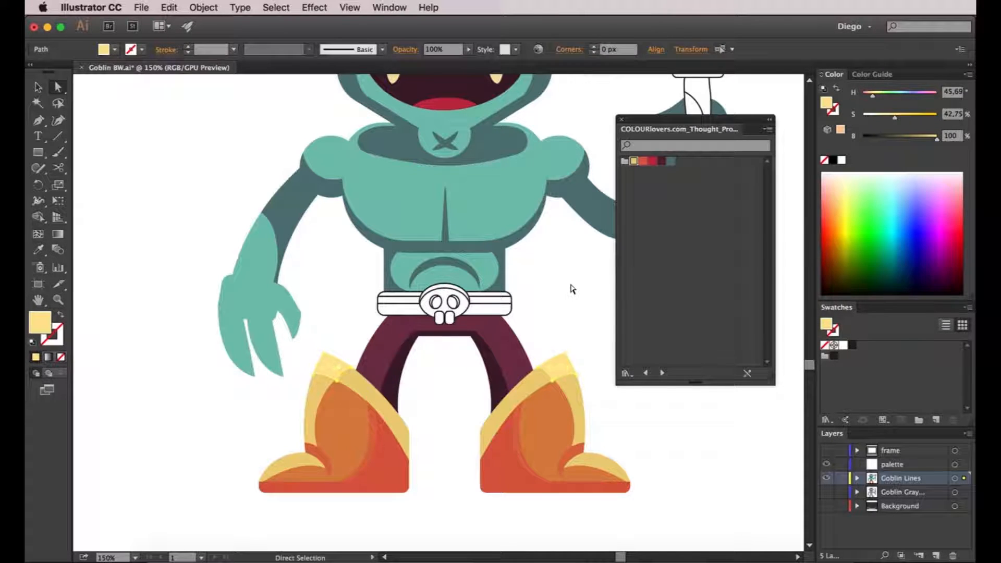
pyautogui.click(574, 286)
# Fill the lower band of the belt with the orange-red sampled from the boot's heel, without a stroke
pyautogui.scroll(-1, 578, 284)
pyautogui.moveTo(568, 301); pyautogui.dragTo(516, 313)
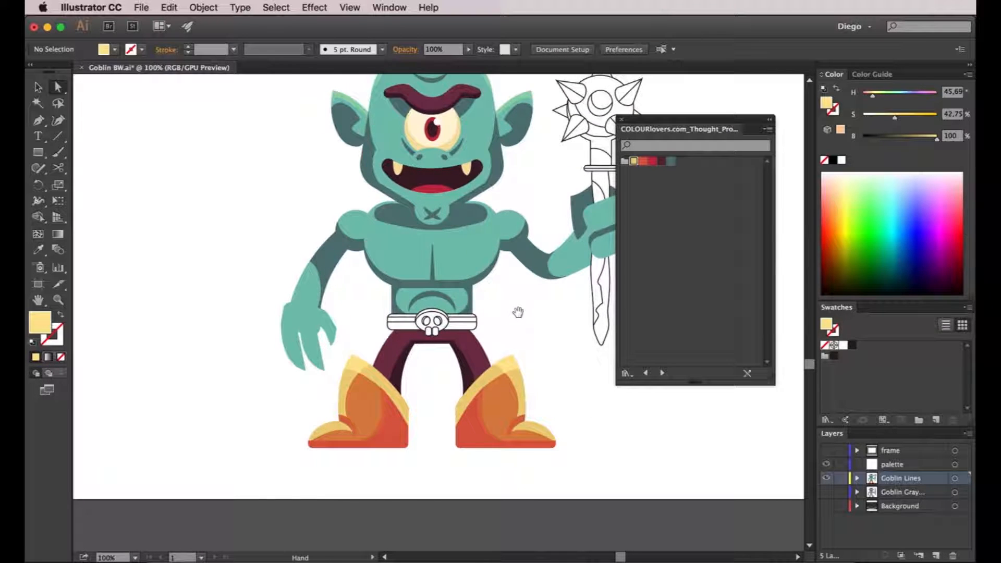
pyautogui.scroll(-1, 516, 313)
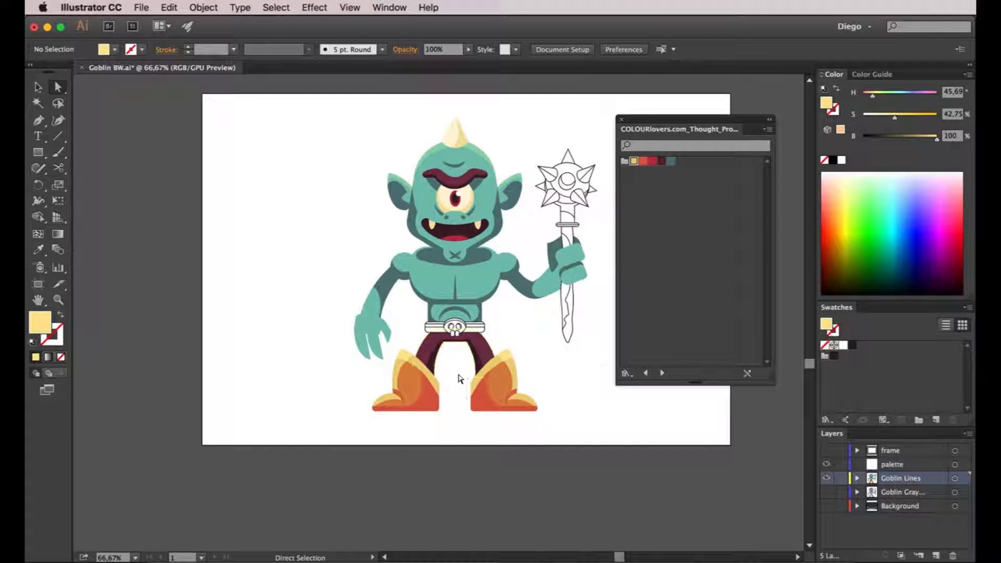
pyautogui.scroll(3, 447, 347)
pyautogui.press('i')
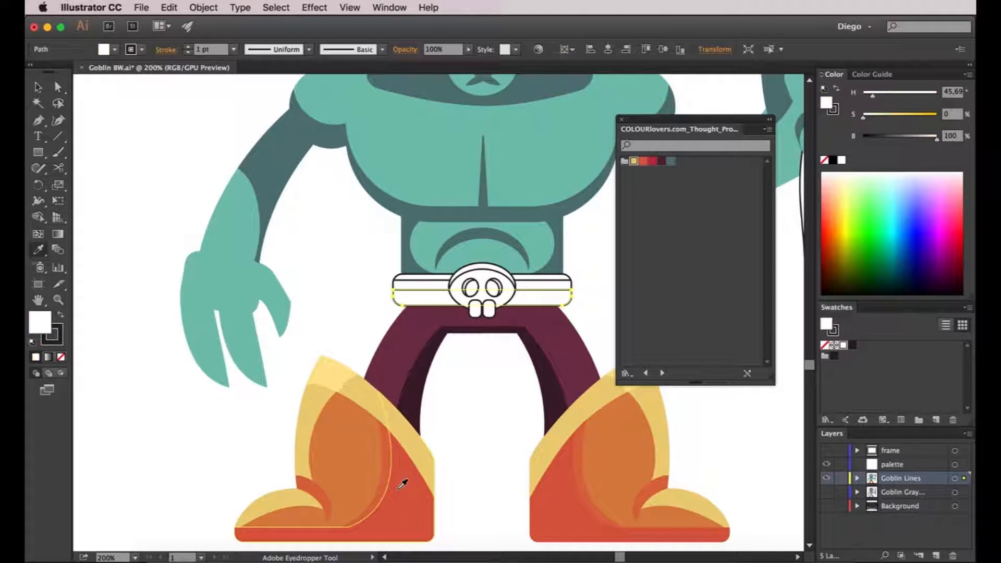
pyautogui.click(409, 481)
pyautogui.press('a')
pyautogui.click(487, 405)
# Fill the middle band of the belt with the lighter orange sampled from the boot, without a stroke
pyautogui.click(415, 286)
pyautogui.press('i')
pyautogui.click(358, 425)
pyautogui.press('a')
pyautogui.click(496, 392)
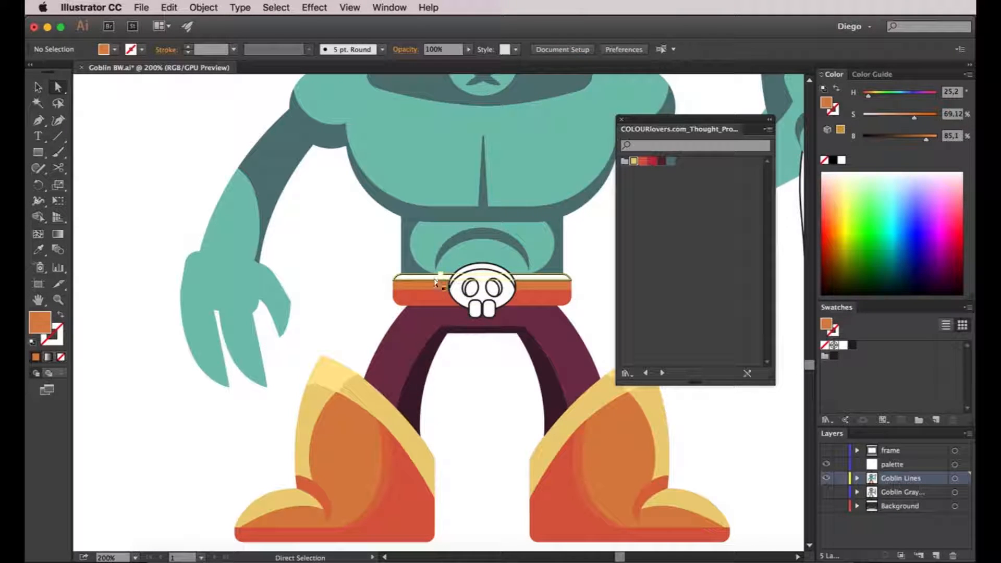
# Fill the thin top strip of the belt with the yellow sampled from the boot, without a stroke
pyautogui.click(441, 274)
pyautogui.press('i')
pyautogui.click(325, 396)
pyautogui.press('a')
pyautogui.click(513, 452)
# Fill the belt skull and its two teeth with the pale cream sampled from the horn's highlight, without strokes
pyautogui.hscroll(3, 422, 438)
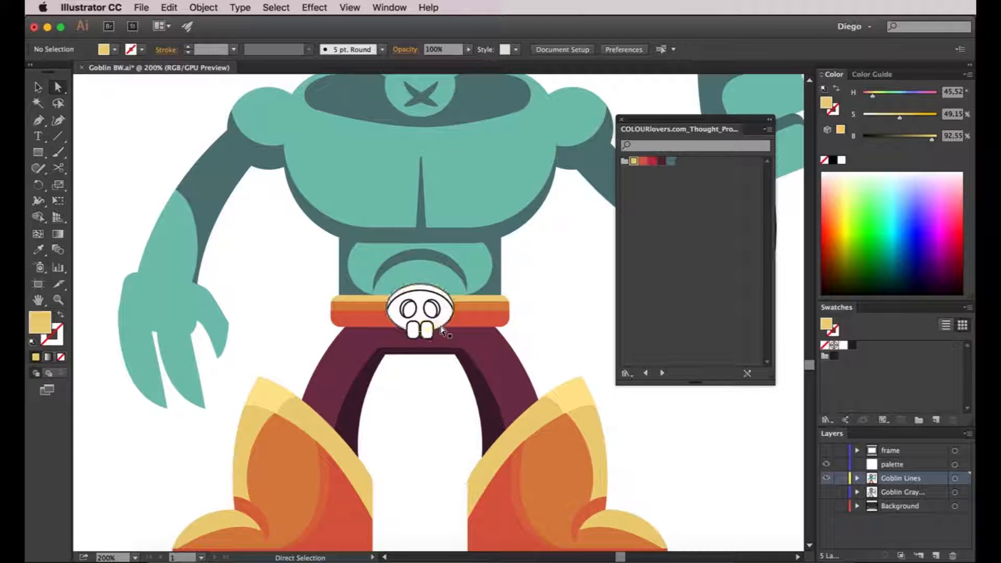
pyautogui.scroll(1, 425, 334)
pyautogui.keyDown('alt'); pyautogui.click(414, 328); pyautogui.keyUp('alt')
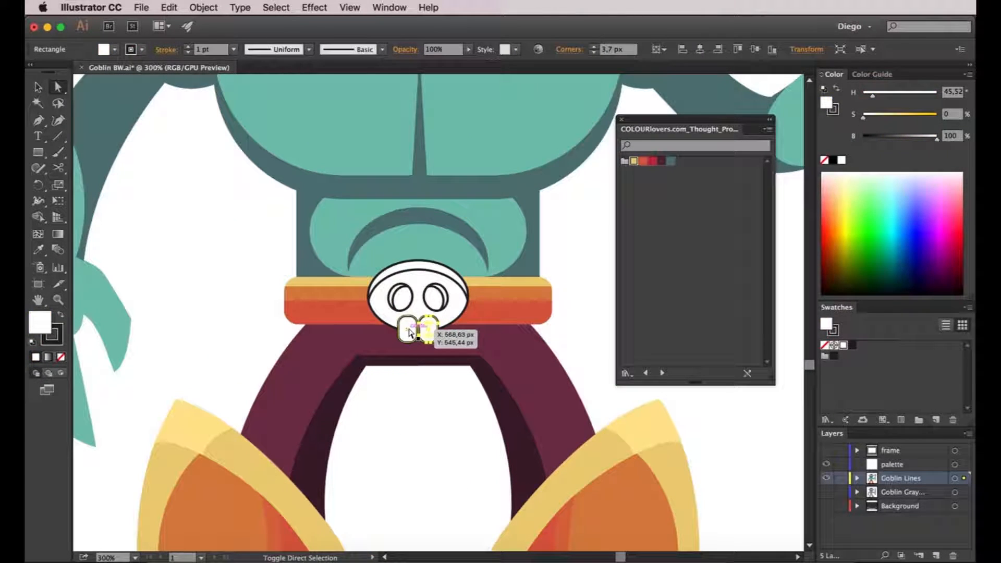
pyautogui.keyDown('shift'); pyautogui.click(419, 314); pyautogui.keyUp('shift')
pyautogui.scroll(-1, 419, 314)
pyautogui.moveTo(442, 217); pyautogui.dragTo(441, 516)
pyautogui.moveTo(452, 389); pyautogui.dragTo(444, 488)
pyautogui.press('i')
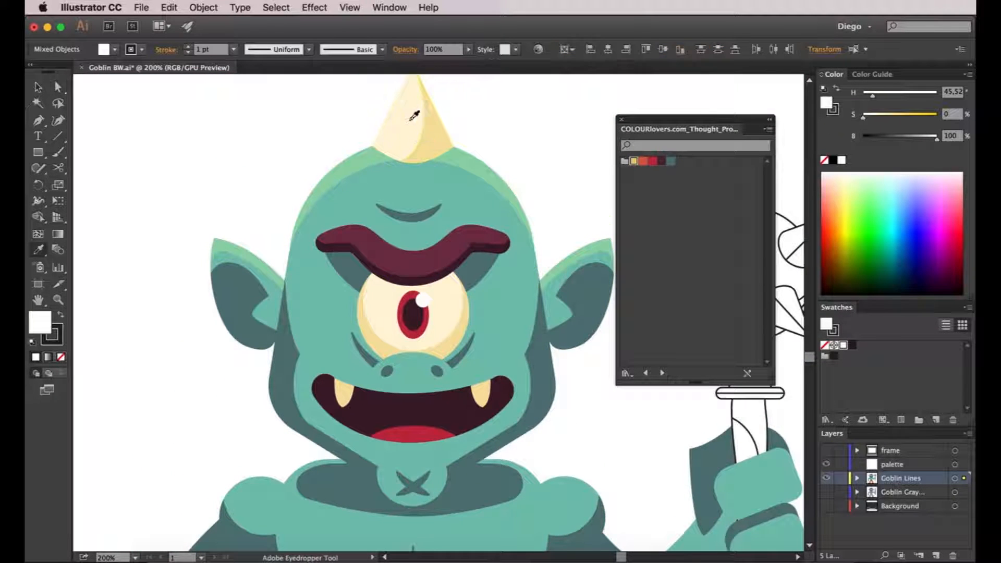
pyautogui.click(412, 99)
pyautogui.moveTo(446, 392); pyautogui.dragTo(443, 384)
pyautogui.scroll(-10, 443, 384)
pyautogui.press('a')
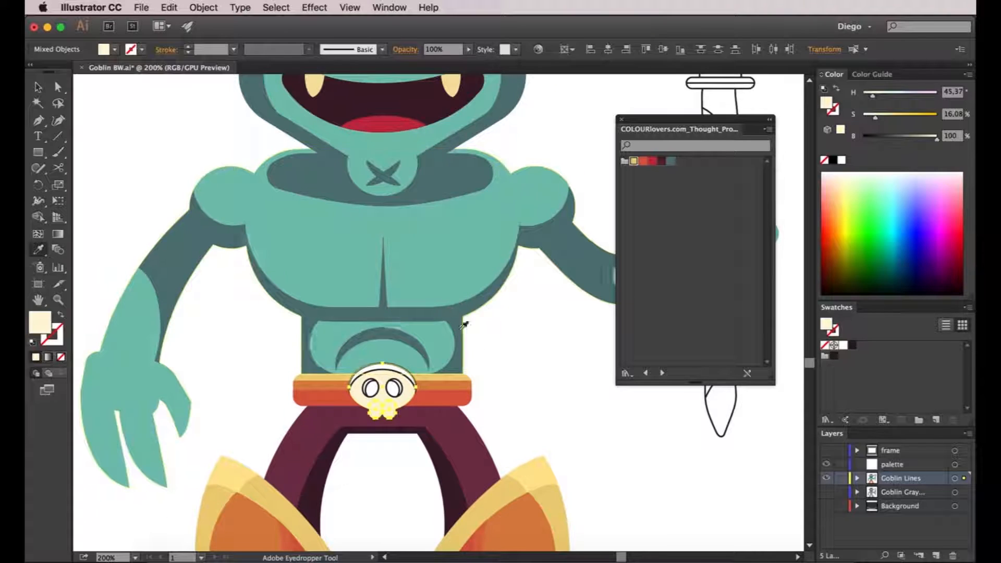
pyautogui.click(508, 374)
# Remove the stroke from the highlight along the top of the belt skull, keeping its white fill
pyautogui.click(388, 369)
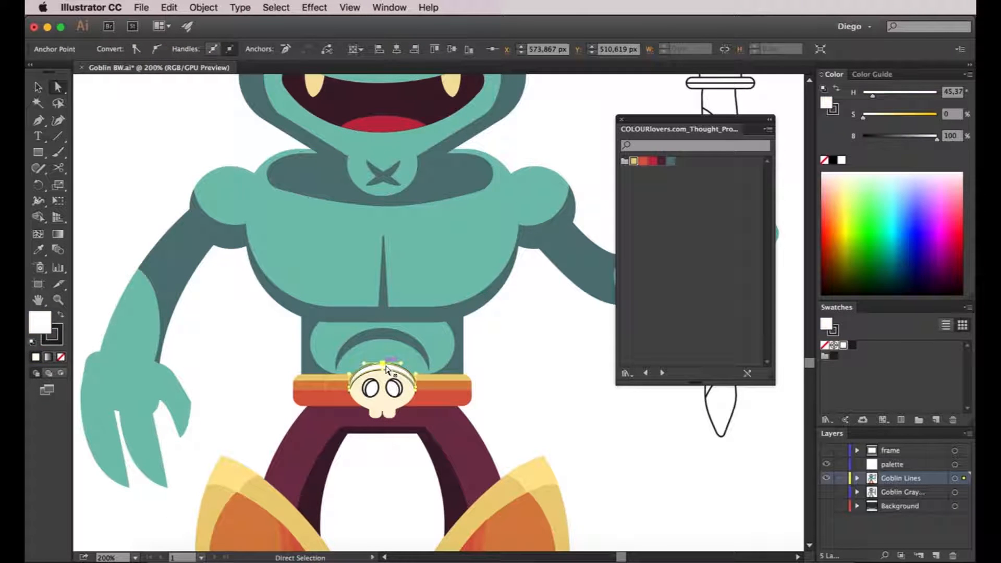
pyautogui.press('x')
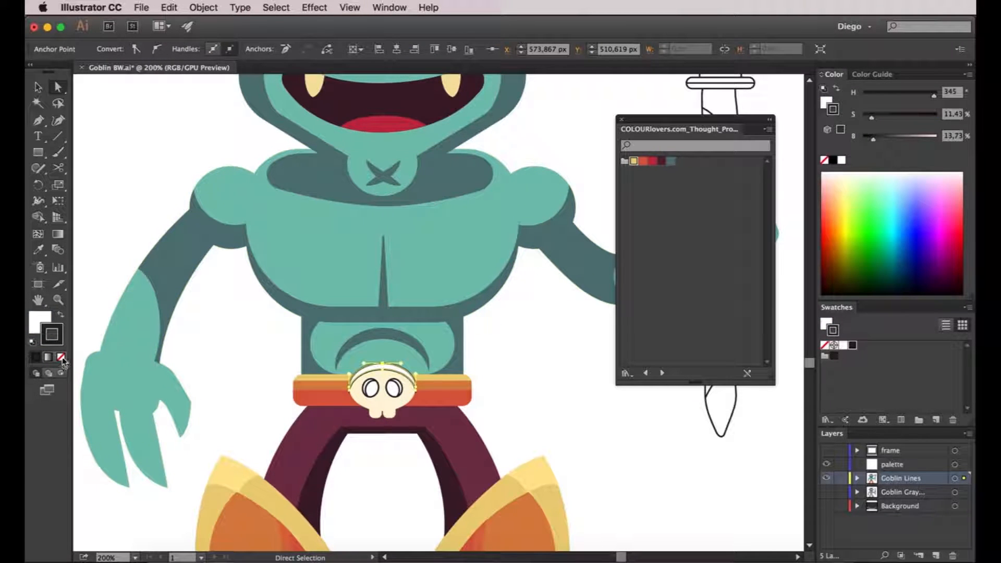
pyautogui.click(62, 358)
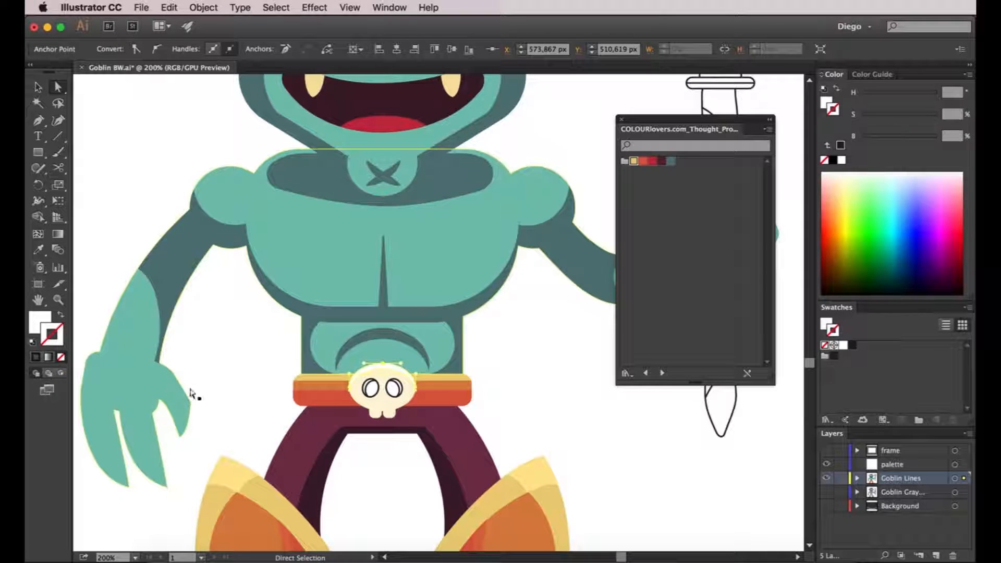
pyautogui.click(223, 364)
# Fill the inner ellipses of the skull's eye sockets with the dark maroon sampled from the goblin's mouth
pyautogui.click(373, 391)
pyautogui.keyDown('shift'); pyautogui.click(395, 392); pyautogui.keyUp('shift')
pyautogui.press('i')
pyautogui.click(381, 97)
pyautogui.press('a')
pyautogui.click(518, 374)
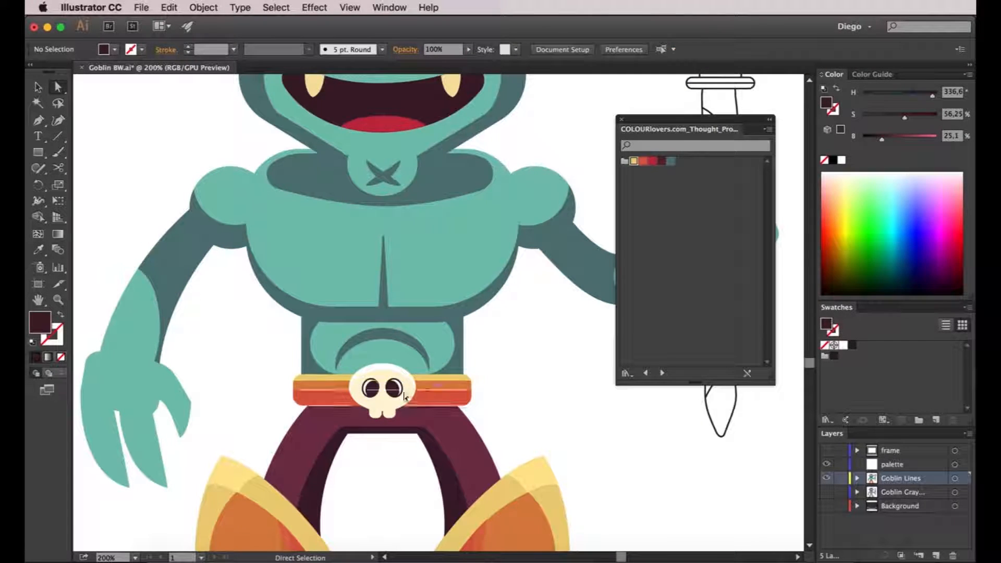
# Fill the outer shapes of both skull eye sockets with the dark maroon sampled from the inner ellipse, without strokes
pyautogui.scroll(1, 381, 396)
pyautogui.click(363, 382)
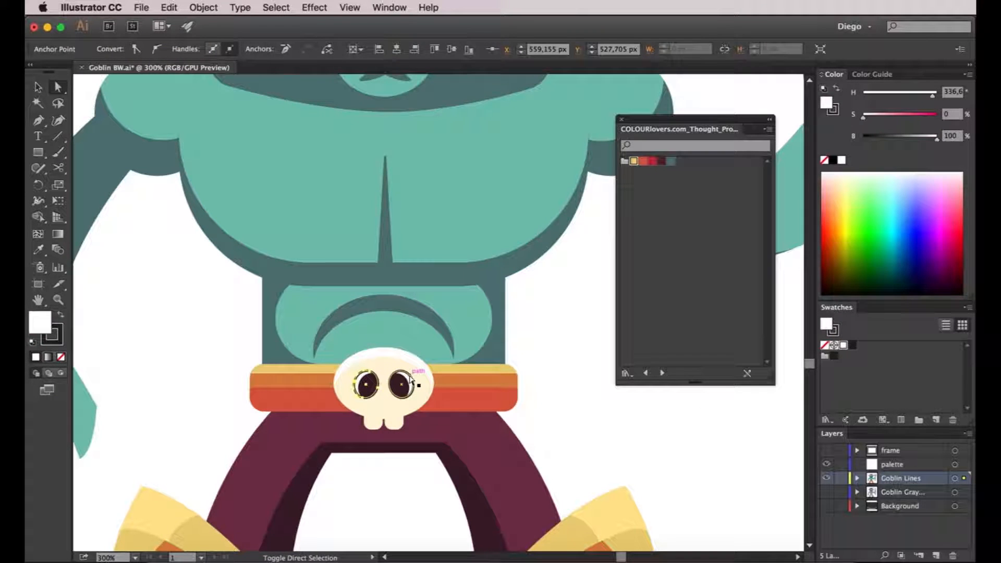
pyautogui.keyDown('shift'); pyautogui.click(404, 380); pyautogui.keyUp('shift')
pyautogui.press('i')
pyautogui.click(404, 384)
pyautogui.click(58, 86)
pyautogui.click(566, 409)
# Recolour the inner ellipses of both skull eyes with the lighter maroon sampled from the trousers
pyautogui.click(365, 386)
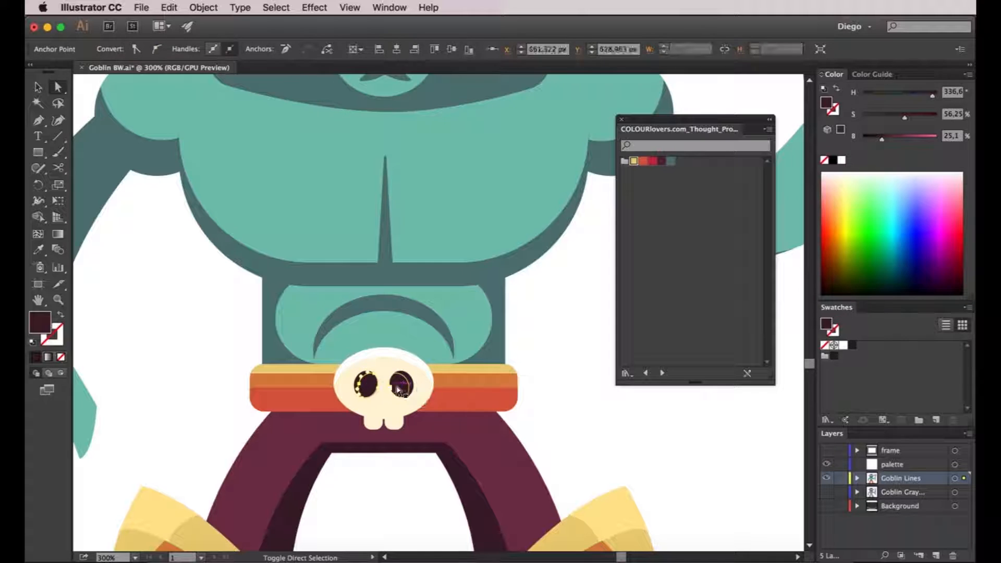
pyautogui.keyDown('shift'); pyautogui.click(402, 385); pyautogui.keyUp('shift')
pyautogui.press('i')
pyautogui.click(468, 437)
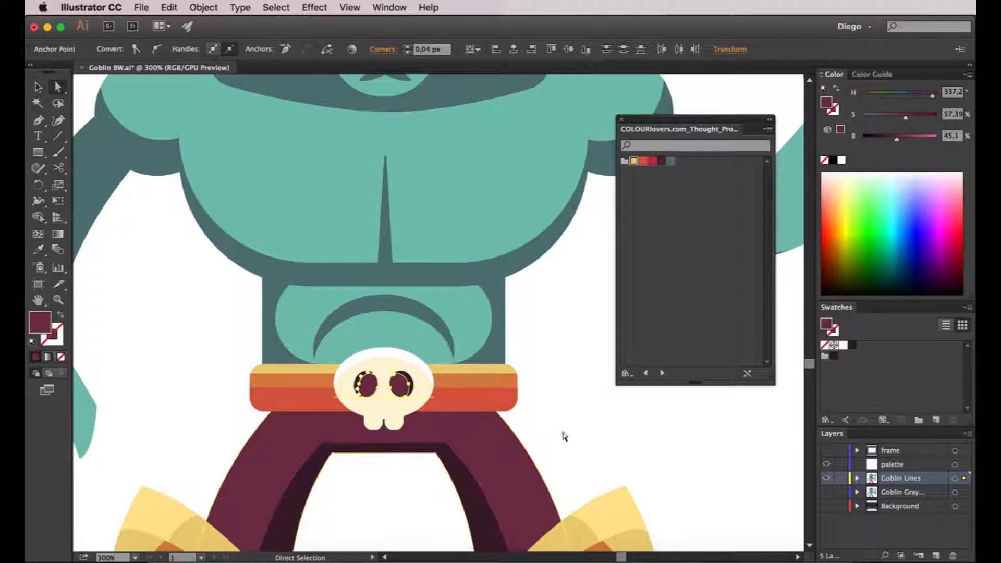
pyautogui.press('a')
pyautogui.click(570, 433)
# Fill the upper lit shape of the mace's ball with the teal sampled from the goblin's face, without a stroke
pyautogui.press('super+minus')
pyautogui.press('super+minus')
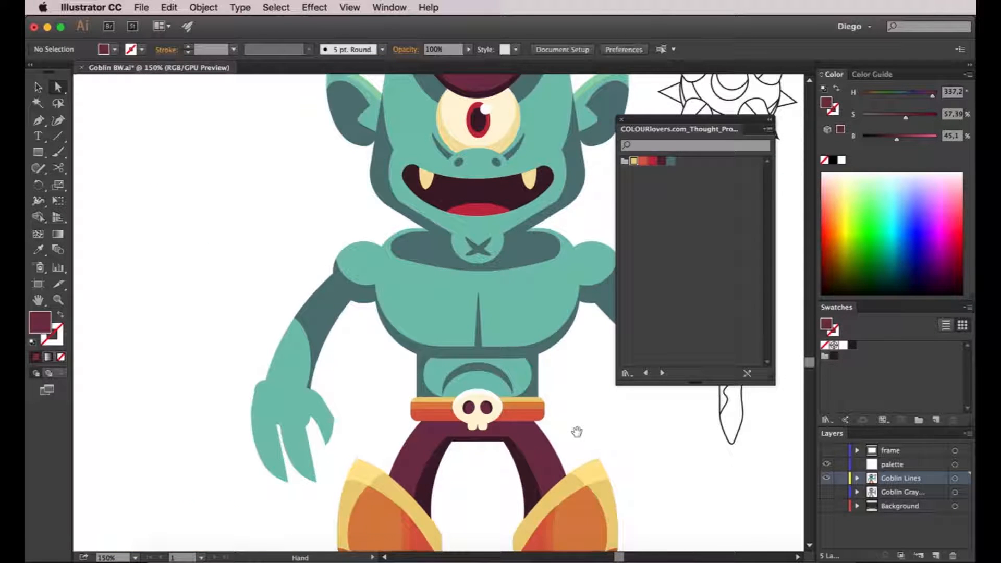
pyautogui.press('super+minus')
pyautogui.hscroll(5, 495, 428)
pyautogui.scroll(-1, 496, 428)
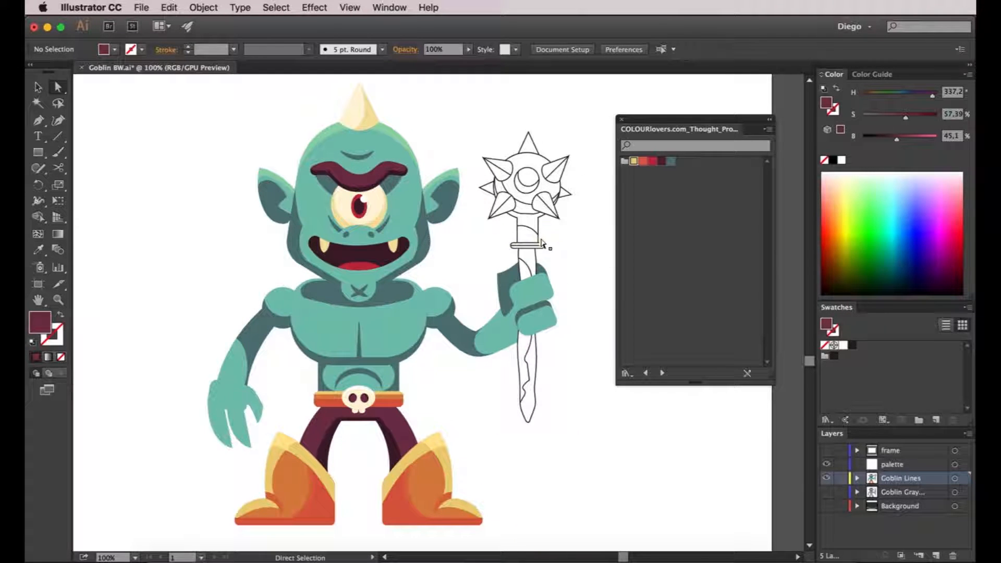
pyautogui.press('super+equal')
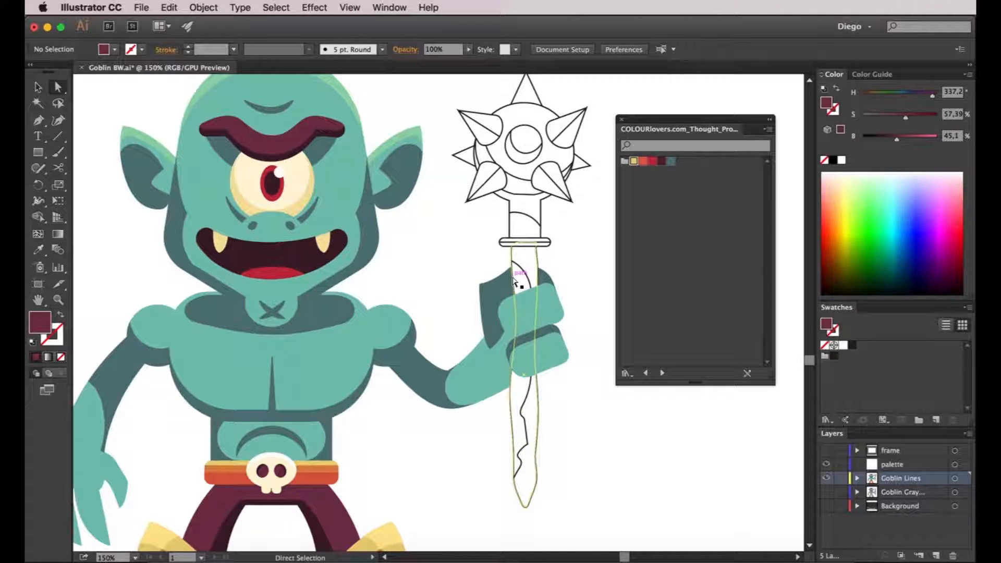
pyautogui.moveTo(519, 265); pyautogui.dragTo(514, 292)
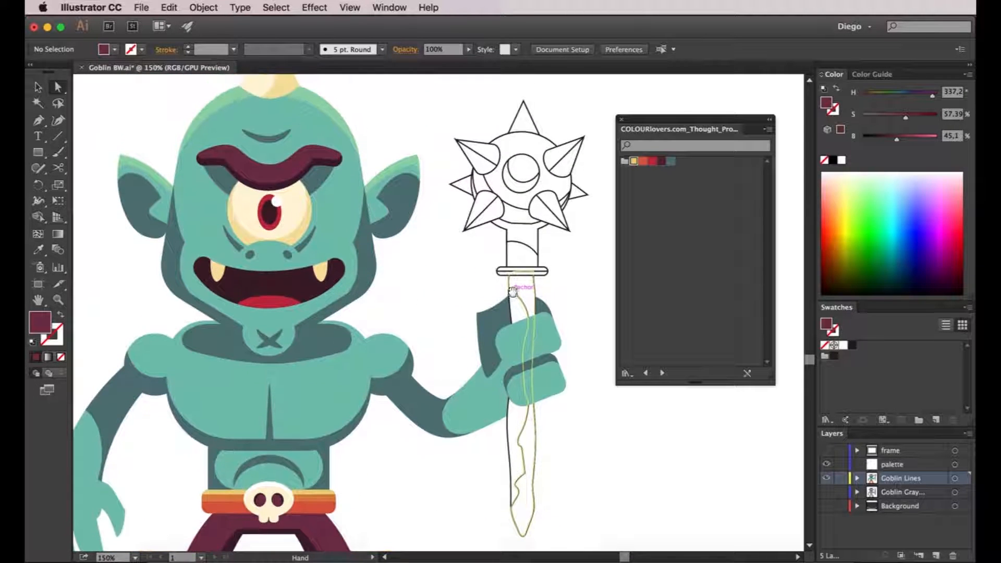
pyautogui.click(533, 151)
pyautogui.moveTo(473, 164); pyautogui.dragTo(506, 173)
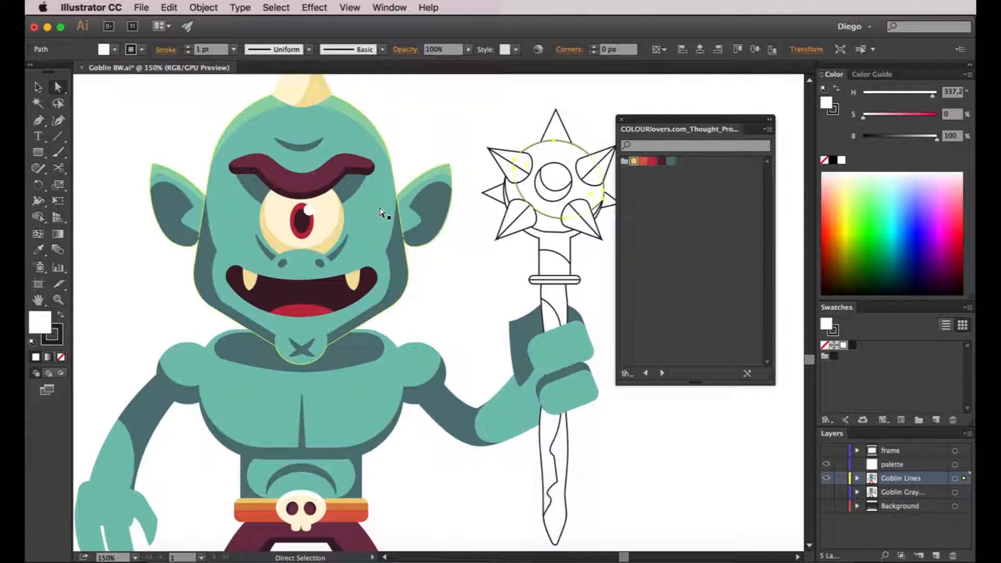
pyautogui.press('i')
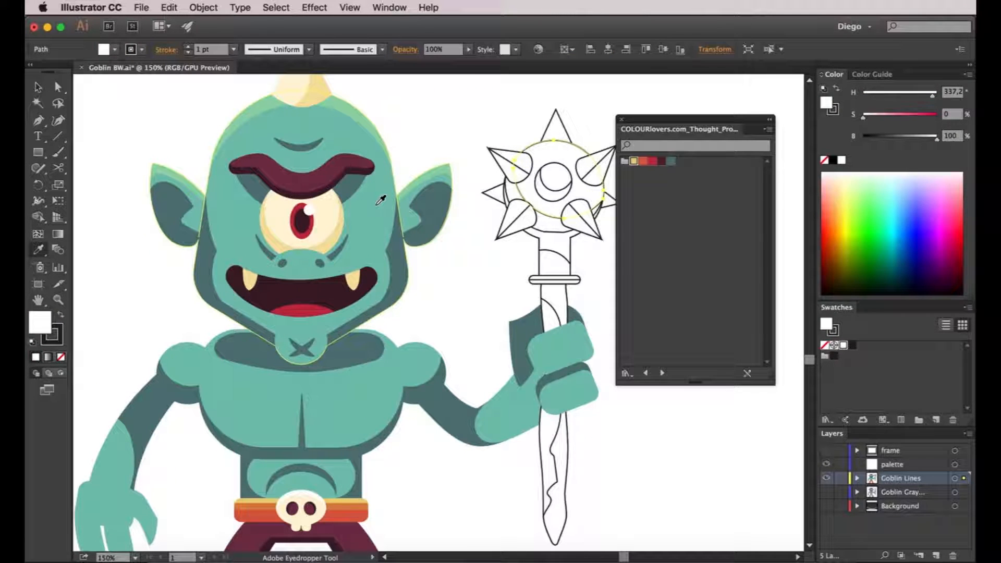
pyautogui.click(377, 211)
pyautogui.click(554, 224)
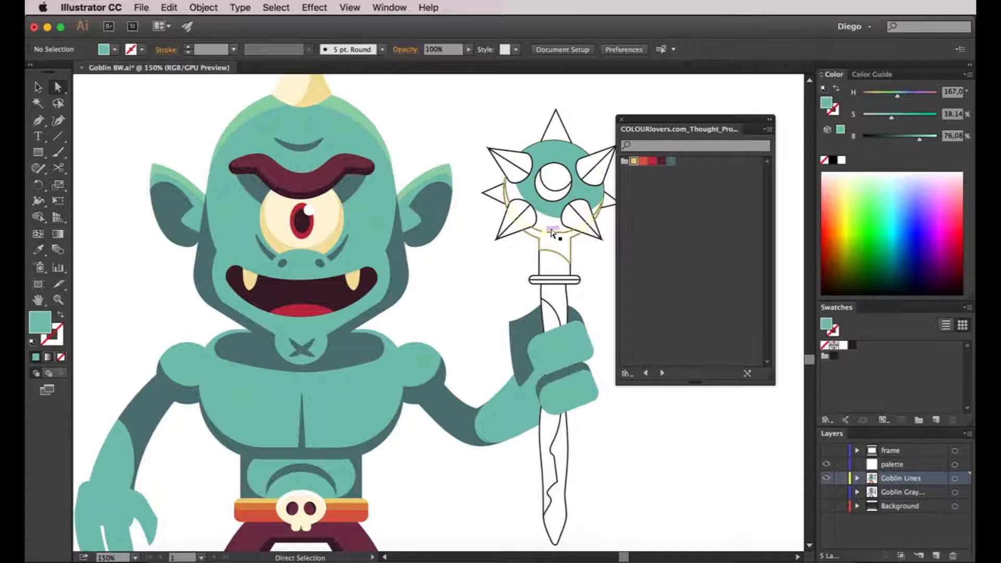
# Fill the ellipse behind the lit shape of the mace's ball with the same face teal, without a stroke
pyautogui.click(548, 229)
pyautogui.press('i')
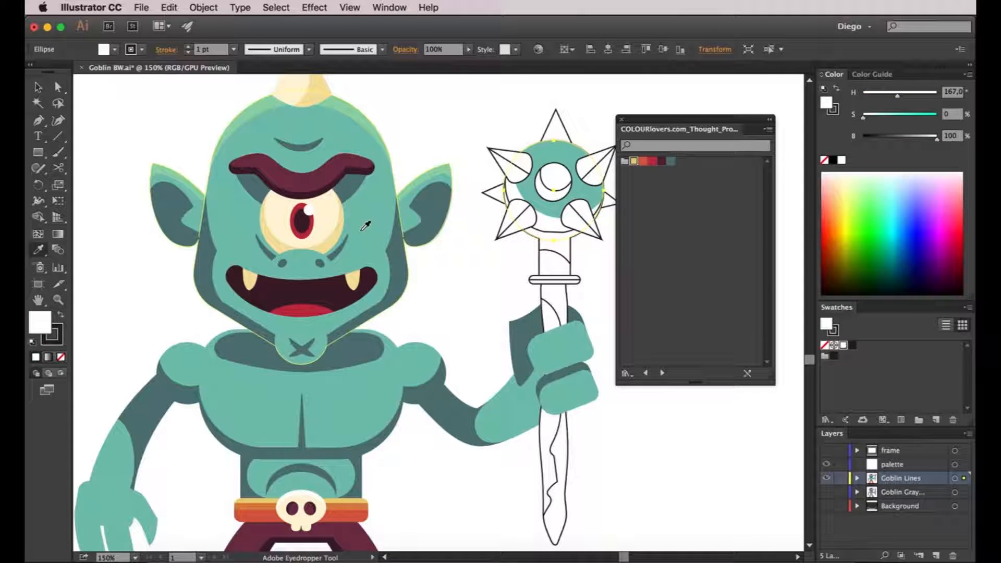
pyautogui.click(368, 225)
pyautogui.press('a')
pyautogui.click(452, 272)
# Turn the mace's ball blue, setting the upper lit shape's hue to 192.1° and the ellipse behind it to 204.3°
pyautogui.click(568, 163)
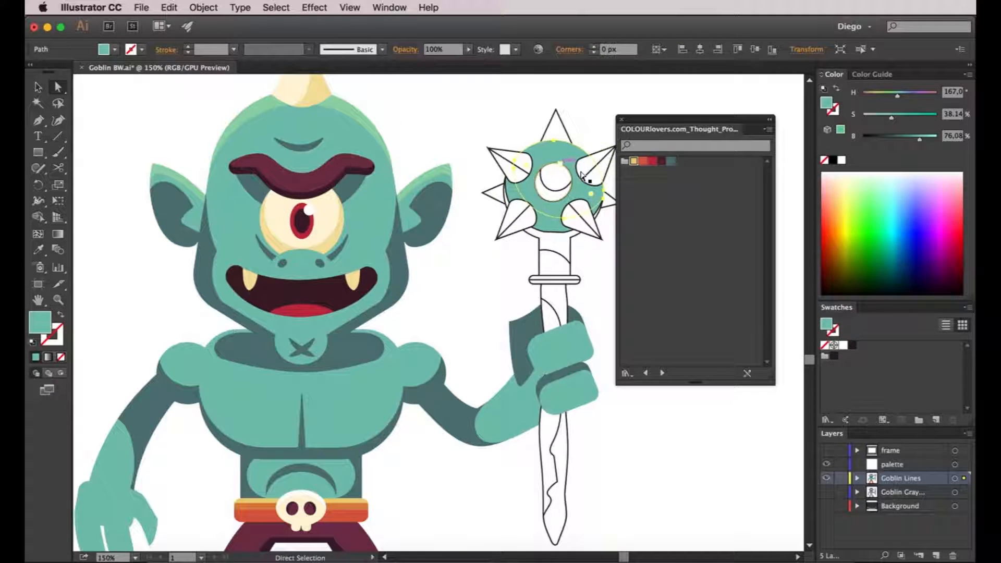
pyautogui.moveTo(902, 96); pyautogui.dragTo(898, 96)
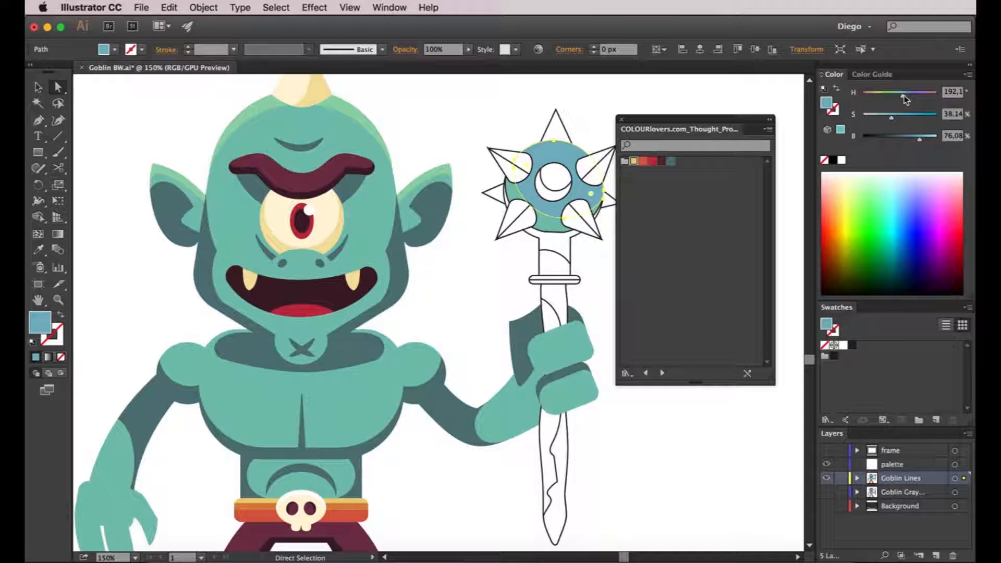
pyautogui.click(530, 203)
pyautogui.moveTo(899, 95); pyautogui.dragTo(906, 95)
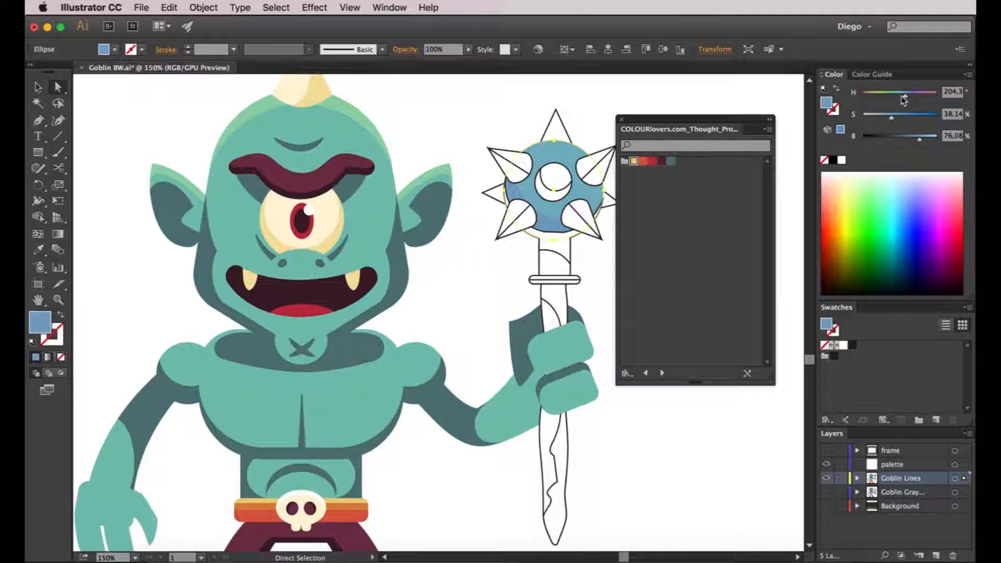
pyautogui.click(555, 106)
# Fill the shadow under the mace's ball and upper neck with the dark teal sampled from the head's shading and set its hue to 220°
pyautogui.moveTo(497, 134); pyautogui.dragTo(462, 131)
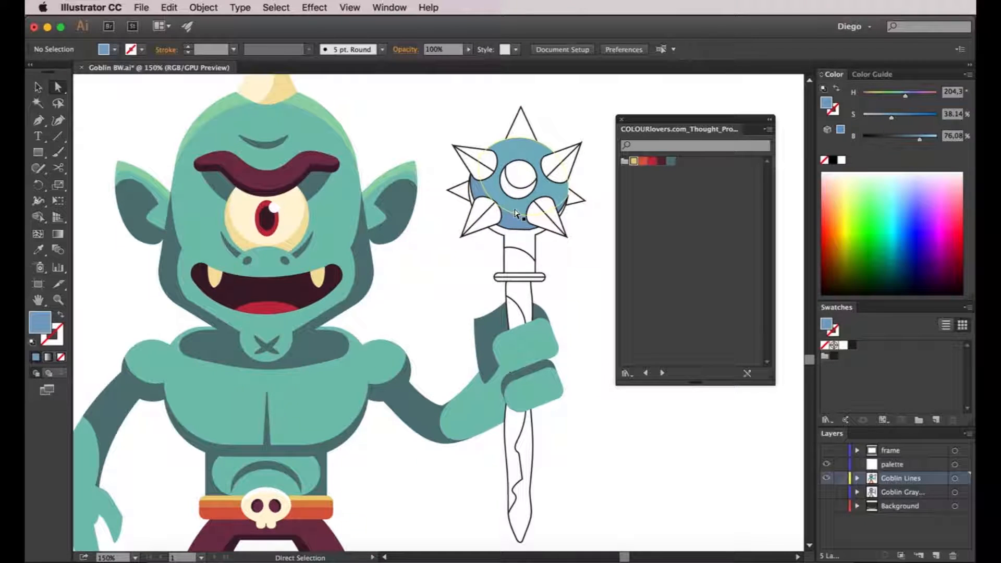
pyautogui.click(521, 244)
pyautogui.press('i')
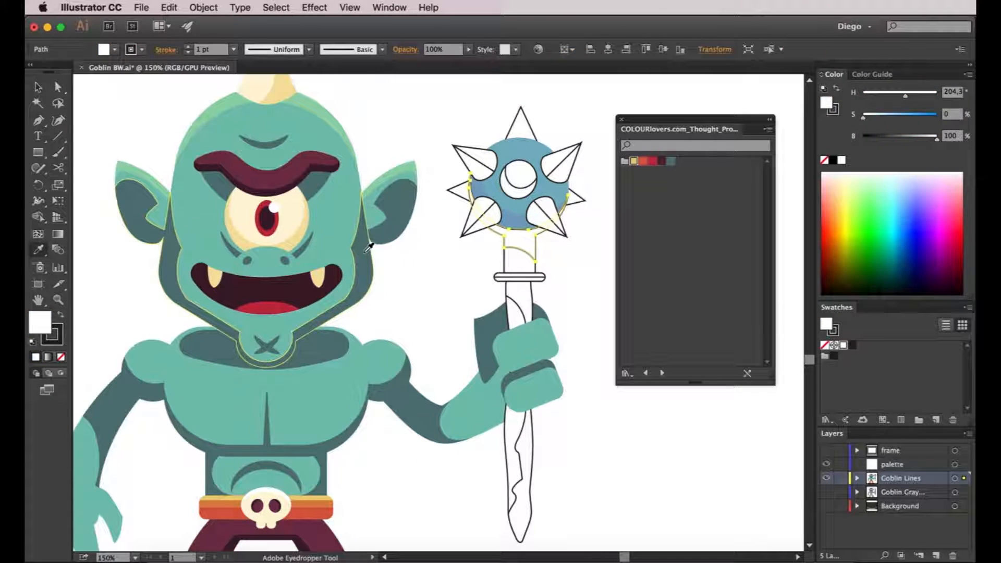
pyautogui.click(369, 245)
pyautogui.moveTo(902, 96); pyautogui.dragTo(908, 95)
pyautogui.press('a')
pyautogui.click(600, 119)
pyautogui.moveTo(590, 119); pyautogui.dragTo(599, 122)
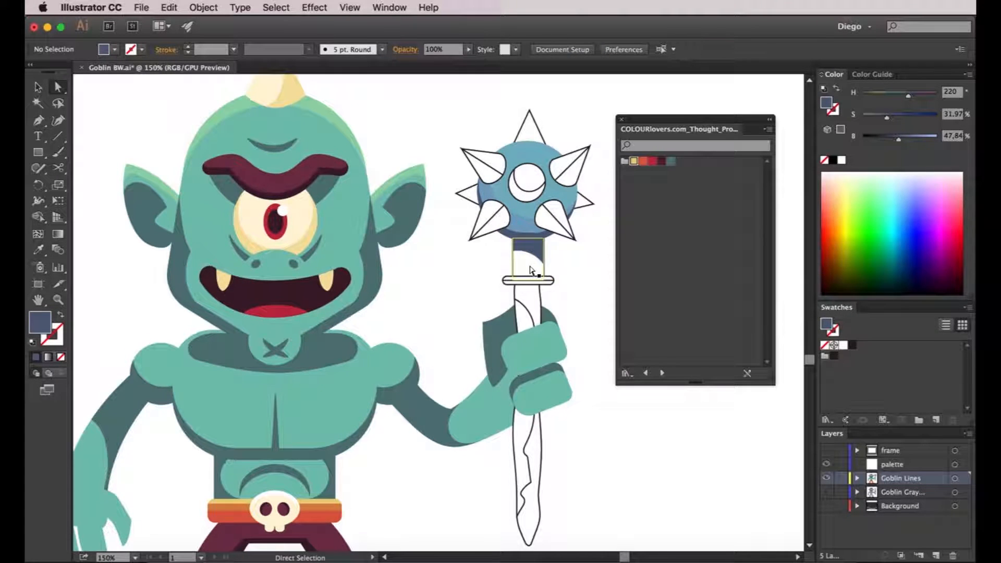
# Fill the lower lit part of the mace's neck with the blue sampled from the ball's lower ellipse, without a stroke
pyautogui.click(534, 272)
pyautogui.press('i')
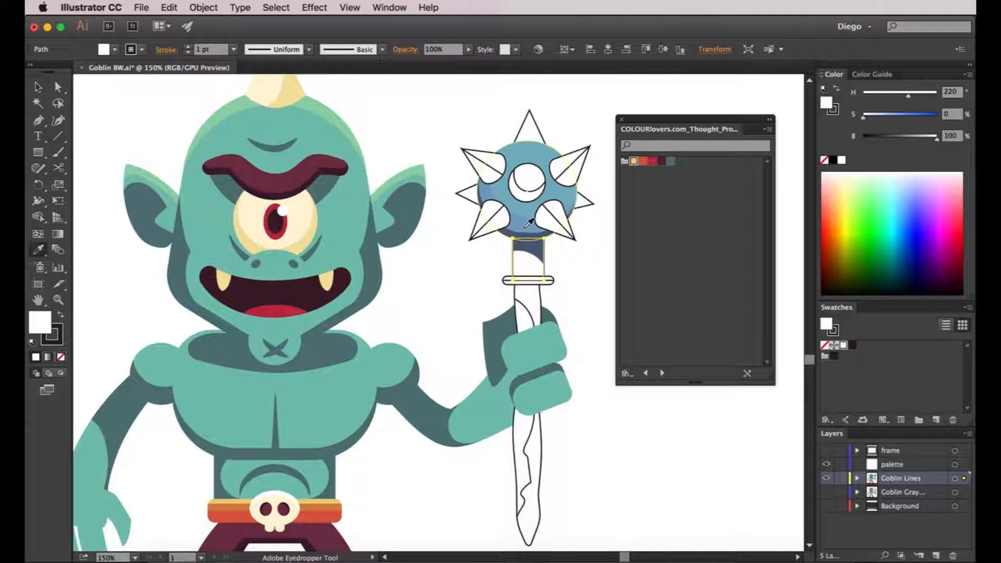
pyautogui.click(528, 223)
pyautogui.press('a')
pyautogui.click(576, 269)
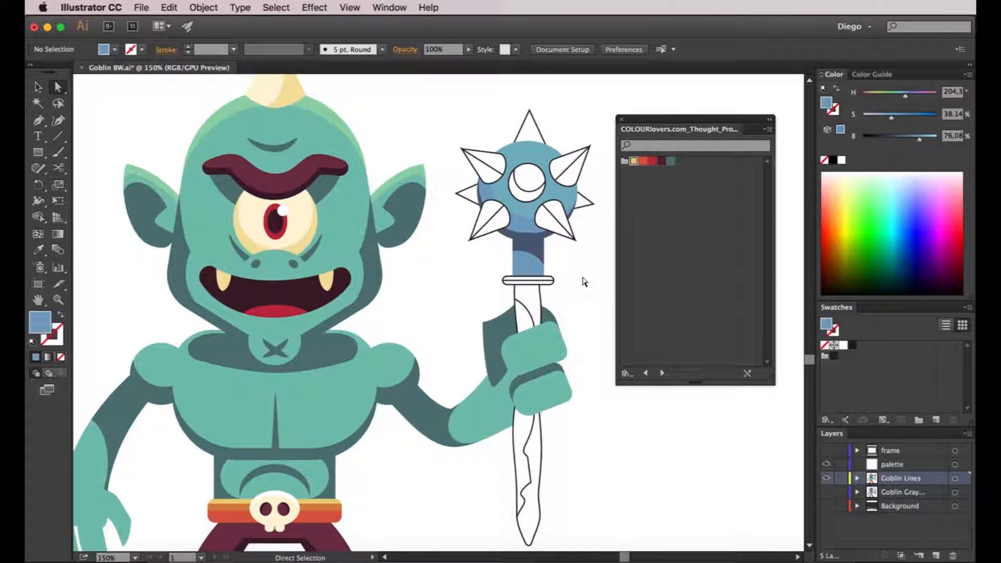
# Fill the upper strip of the collar below the mace's neck with the blue sampled from the ball's lit shape, without a stroke
pyautogui.scroll(2, 520, 283)
pyautogui.click(520, 281)
pyautogui.press('i')
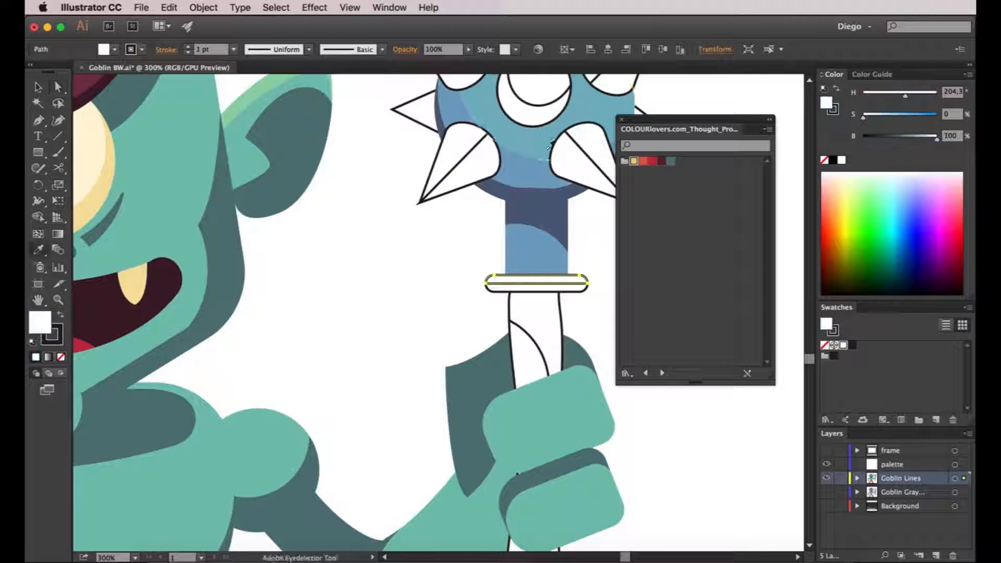
pyautogui.click(540, 148)
pyautogui.press('a')
# Fill the collar's base rectangle with the dark blue sampled from the shadow under the mace's ball, without a stroke
pyautogui.click(543, 290)
pyautogui.press('i')
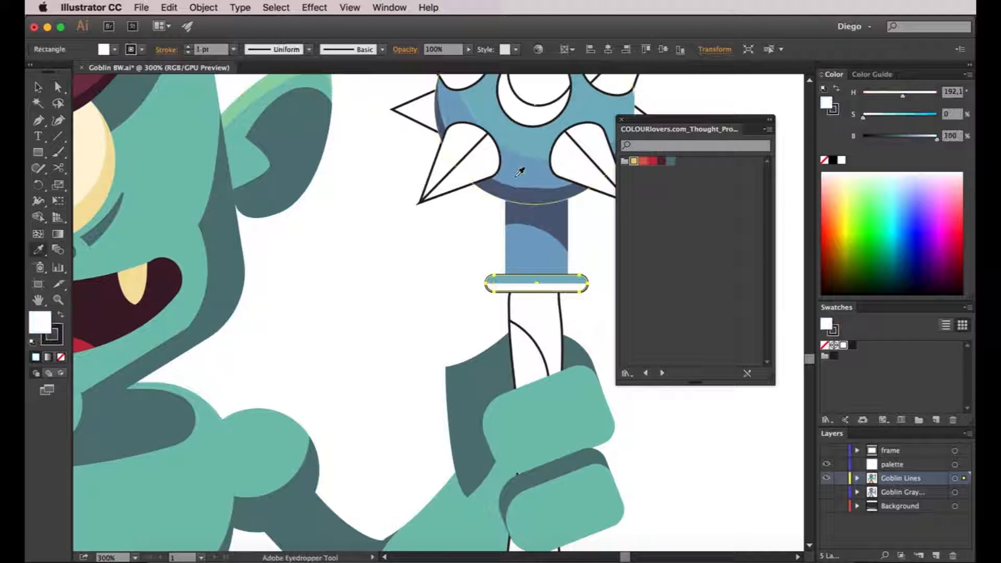
pyautogui.click(520, 167)
pyautogui.click(520, 198)
pyautogui.press('a')
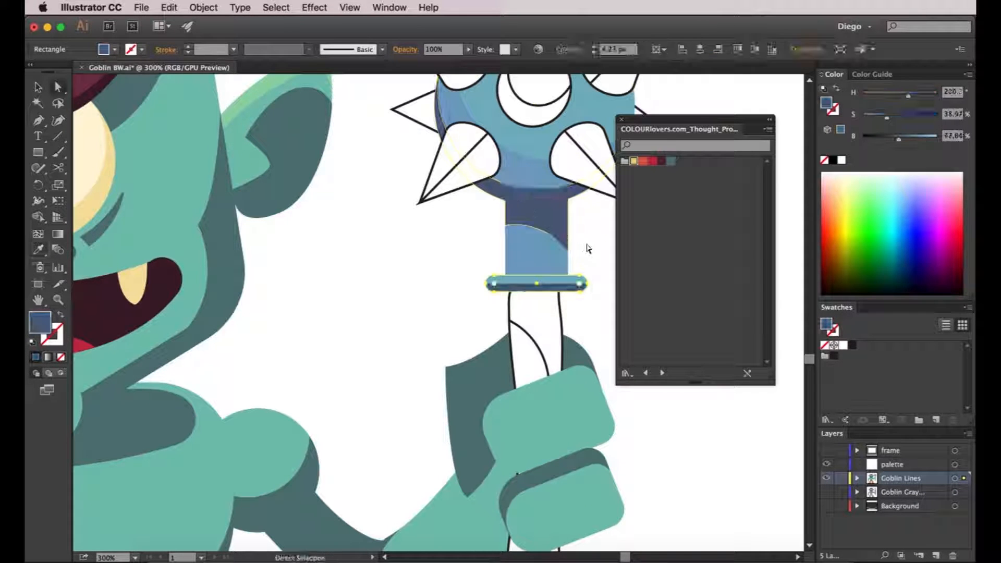
pyautogui.click(586, 244)
# Set the lit shape of the mace's ball to a hue of about 201.4° and a brightness of about 83%
pyautogui.scroll(-2, 586, 244)
pyautogui.moveTo(581, 246); pyautogui.dragTo(510, 257)
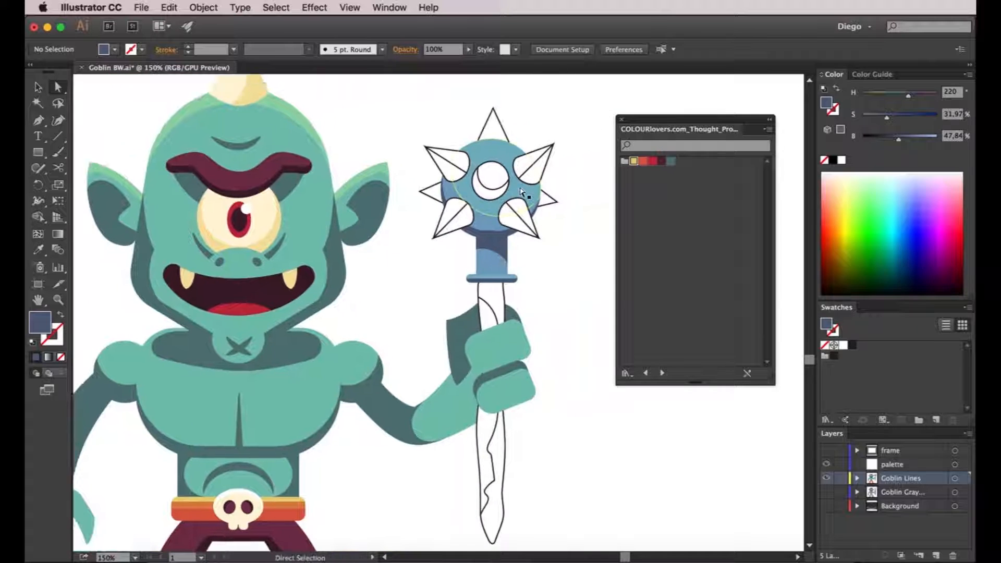
pyautogui.click(527, 193)
pyautogui.scroll(1, 527, 193)
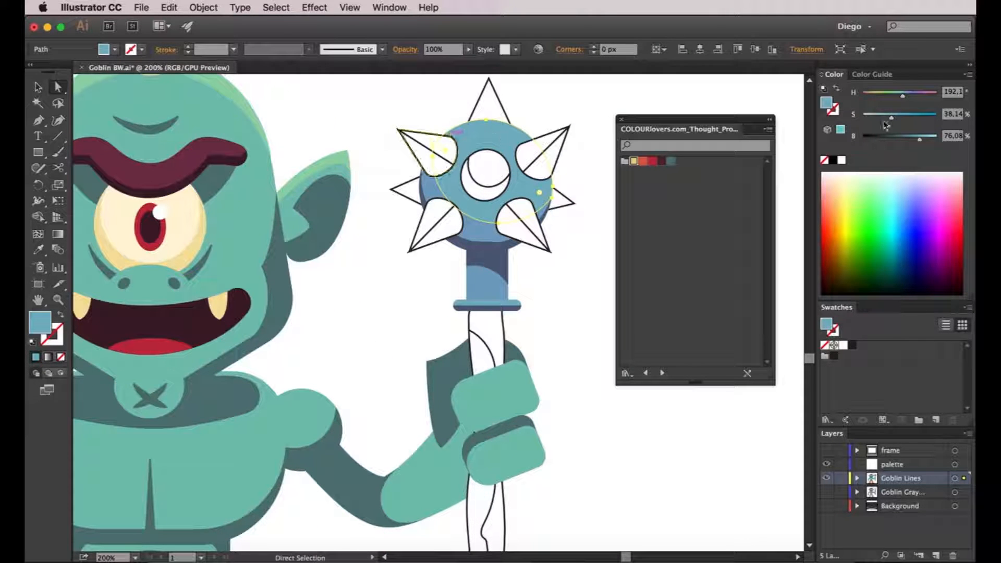
pyautogui.moveTo(906, 96); pyautogui.dragTo(908, 98)
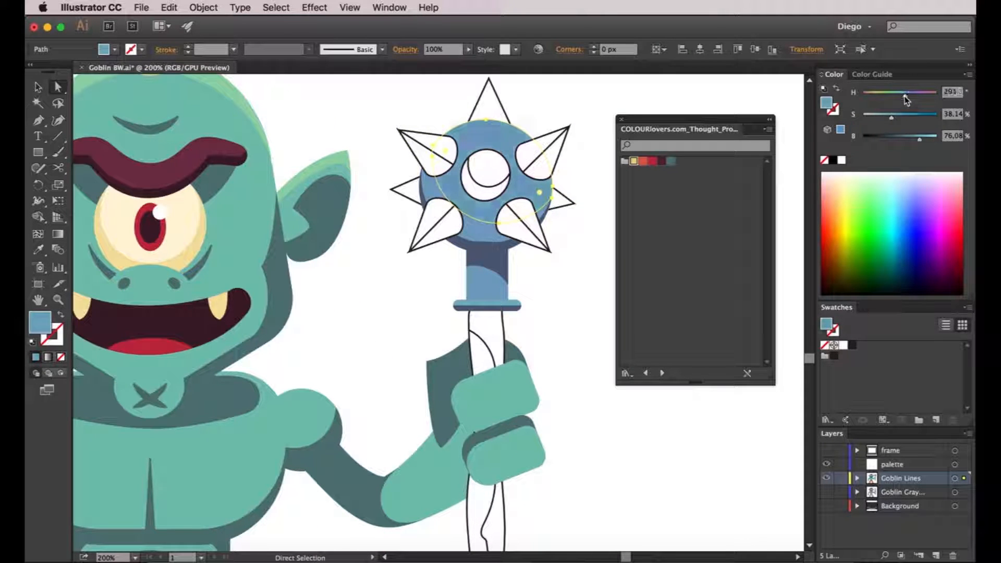
pyautogui.moveTo(920, 139); pyautogui.dragTo(923, 139)
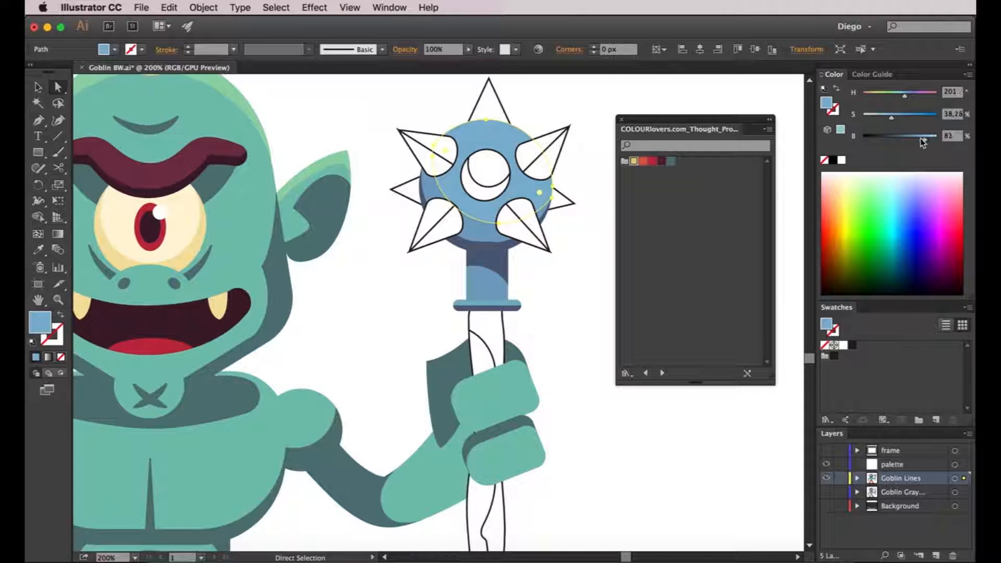
pyautogui.click(595, 271)
# Recolour the upper strip of the mace's collar with the adjusted blue sampled from the ball's lit shape
pyautogui.click(502, 247)
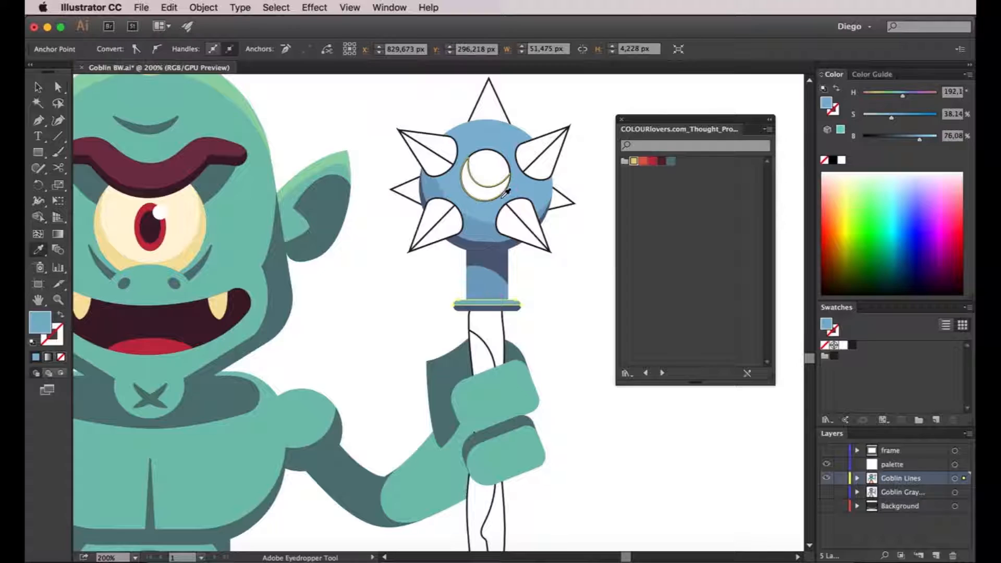
pyautogui.click(546, 313)
pyautogui.scroll(-1, 546, 313)
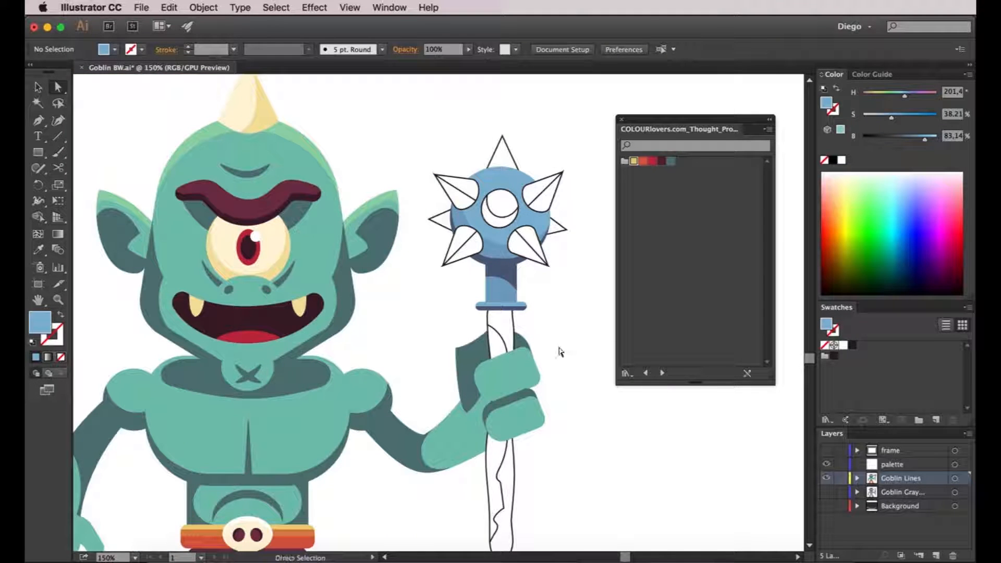
# Fill the grouped lit shapes of the mace's front spikes with the light cream sampled from the goblin's horn, without a stroke
pyautogui.hscroll(-2, 552, 342)
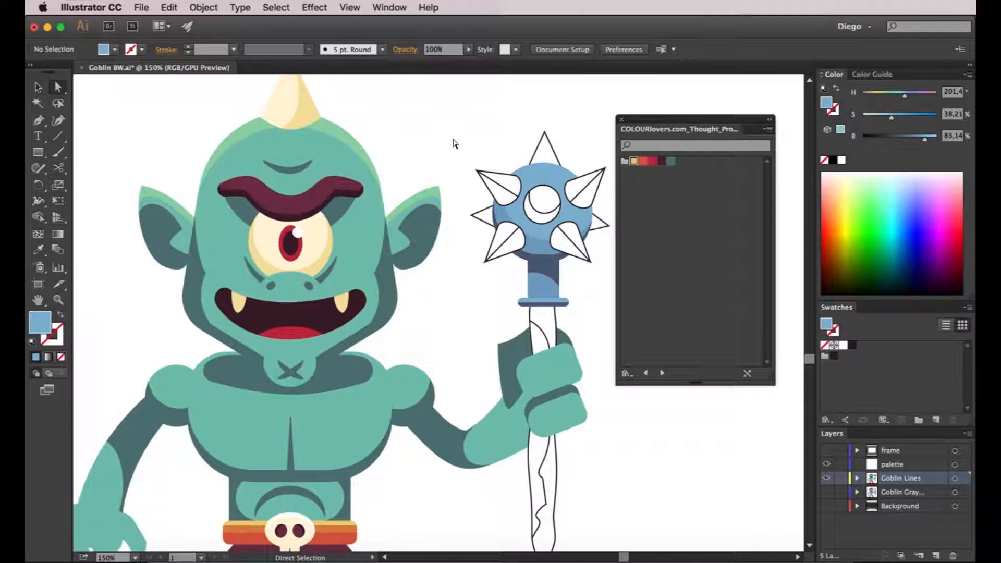
pyautogui.scroll(-1, 465, 150)
pyautogui.hscroll(2, 423, 209)
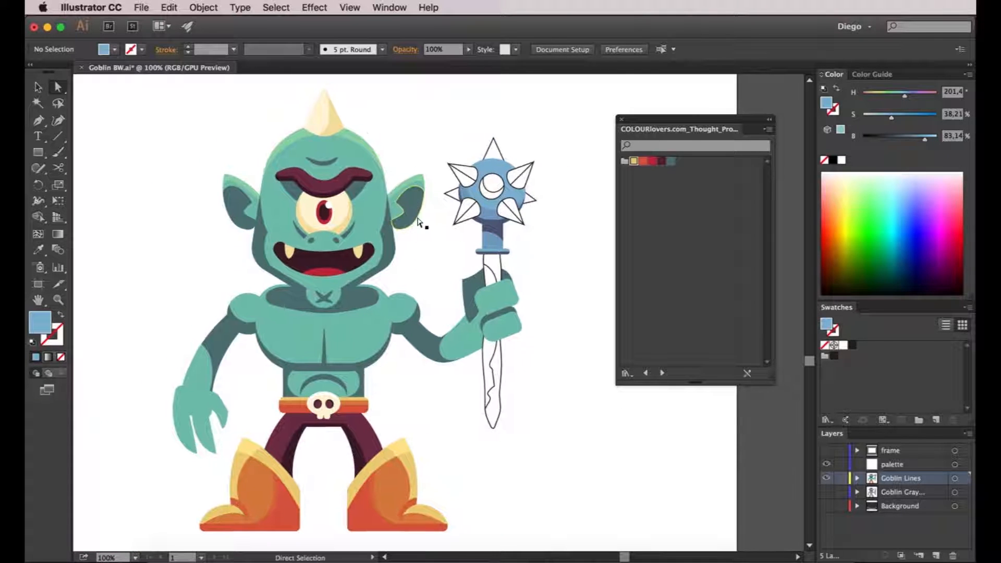
pyautogui.hscroll(-1, 422, 221)
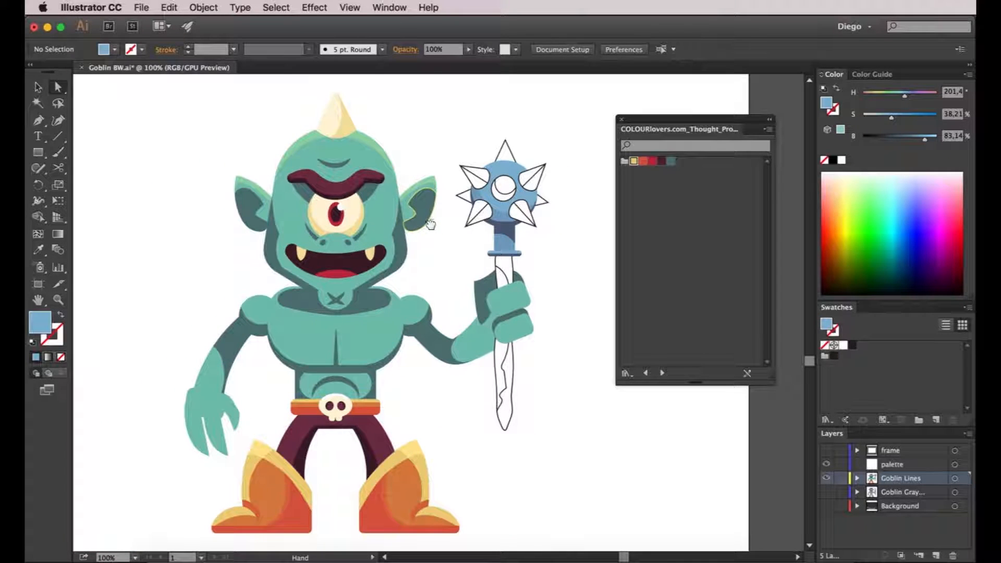
pyautogui.click(475, 174)
pyautogui.press('i')
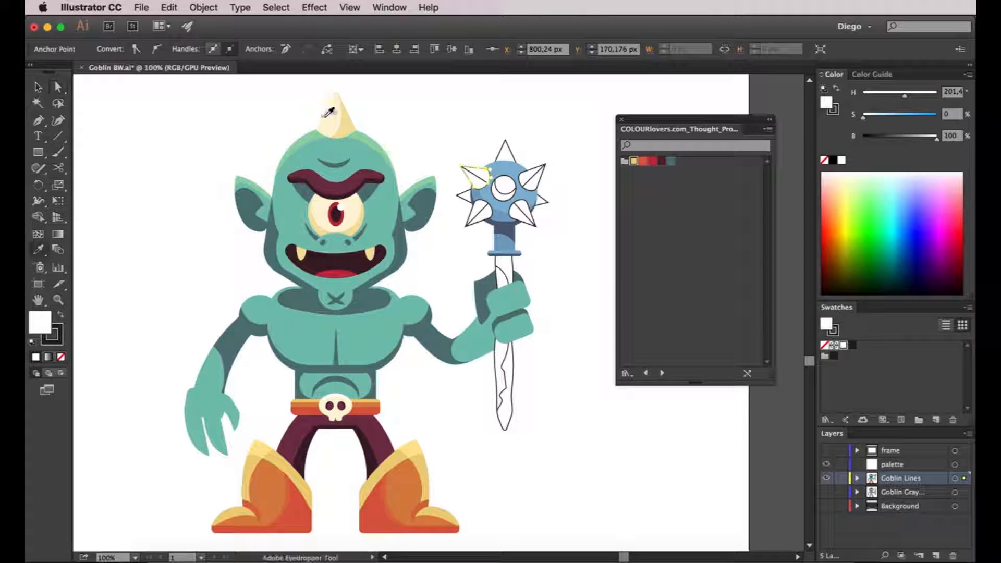
pyautogui.press('v')
pyautogui.click(480, 172)
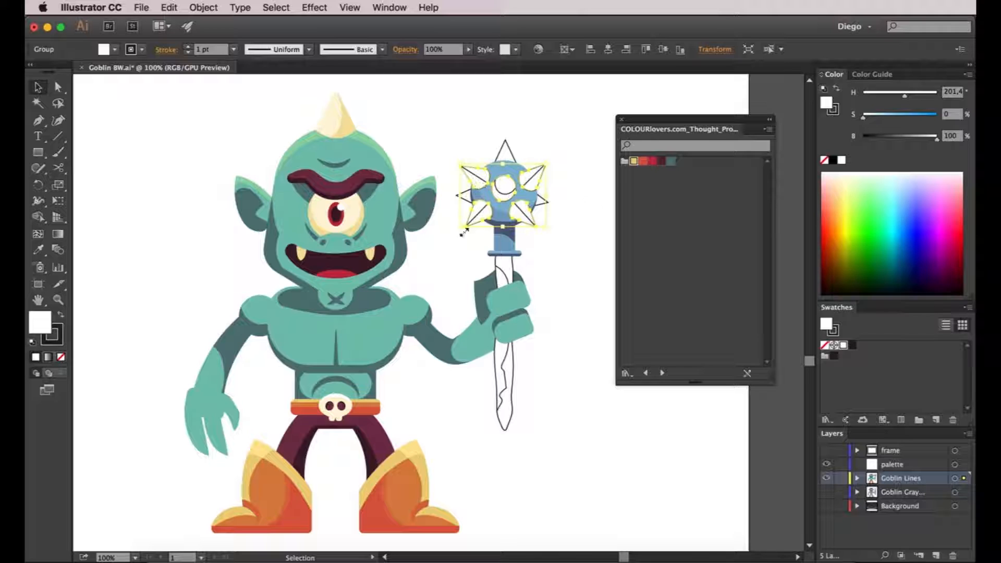
pyautogui.press('i')
pyautogui.click(336, 110)
# Fill the grouped shading shapes of the front spikes with the darker yellow sampled from the horn's shaded side, without a stroke
pyautogui.press('v')
pyautogui.moveTo(485, 188); pyautogui.dragTo(472, 189)
pyautogui.press('i')
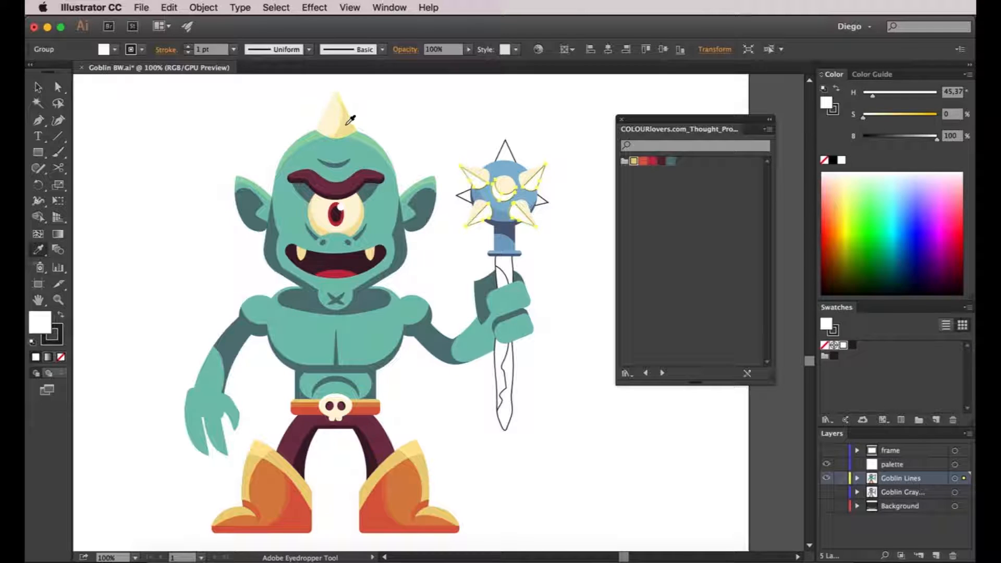
pyautogui.click(351, 117)
pyautogui.press('v')
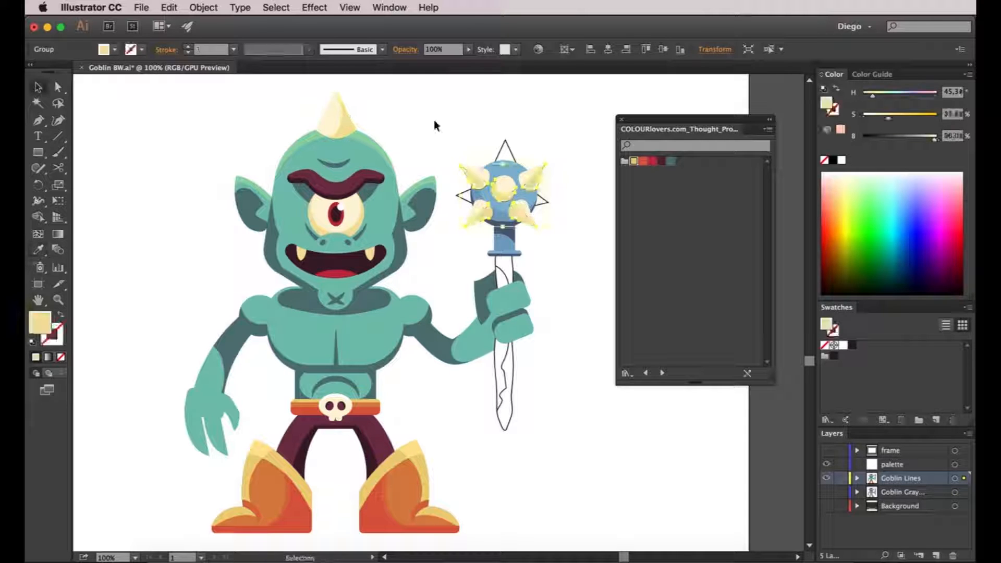
# Fill the mace's back spikes with the boot's orange without a stroke and set saturation to 35.83% and brightness to 94.12%
pyautogui.click(505, 150)
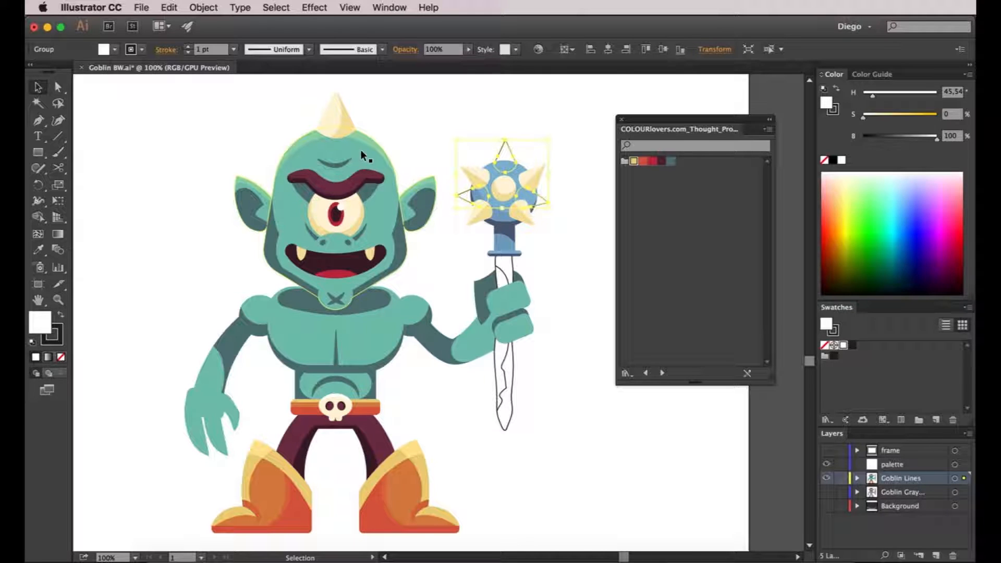
pyautogui.press('i')
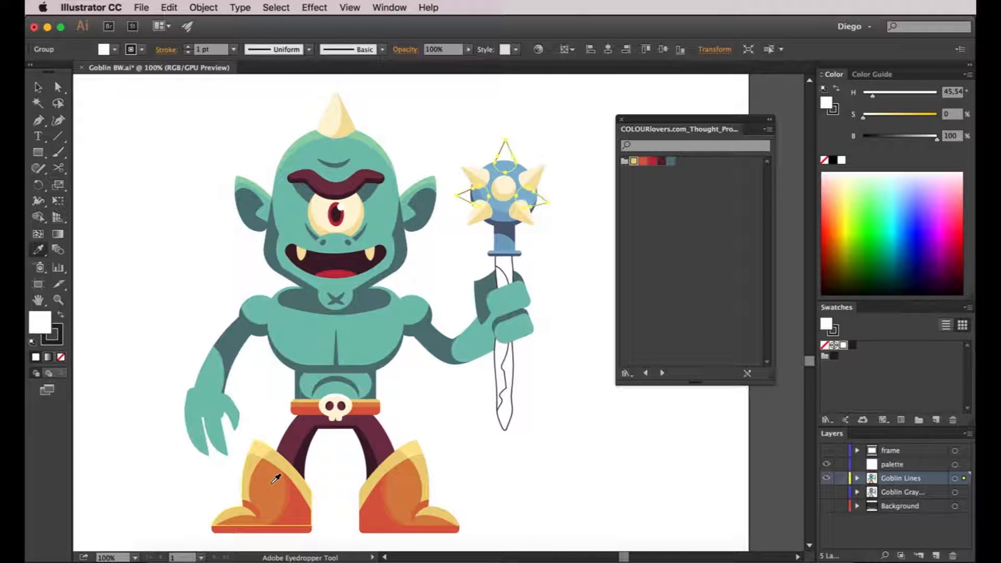
pyautogui.click(272, 482)
pyautogui.press('v')
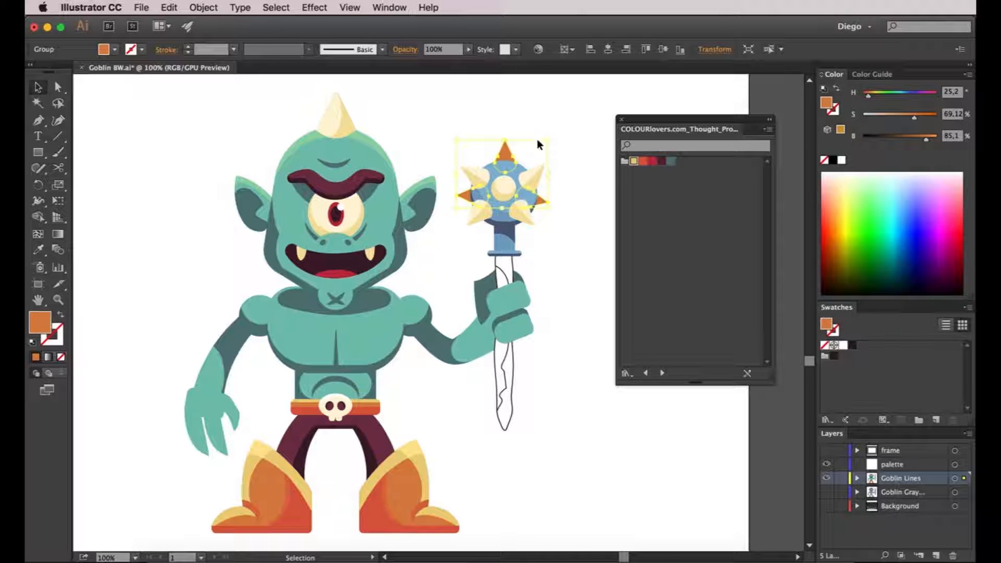
pyautogui.moveTo(901, 117); pyautogui.dragTo(933, 141)
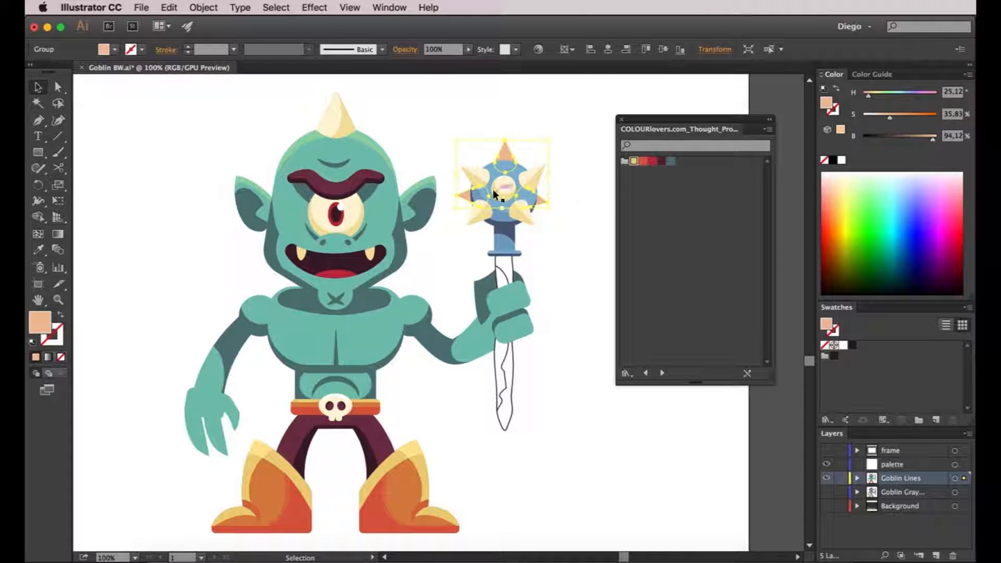
pyautogui.click(578, 179)
# Fill the mace handle's base shape with the maroon sampled from the trousers, without a stroke, and shift its hue to a brown of about 28°
pyautogui.hscroll(1, 578, 193)
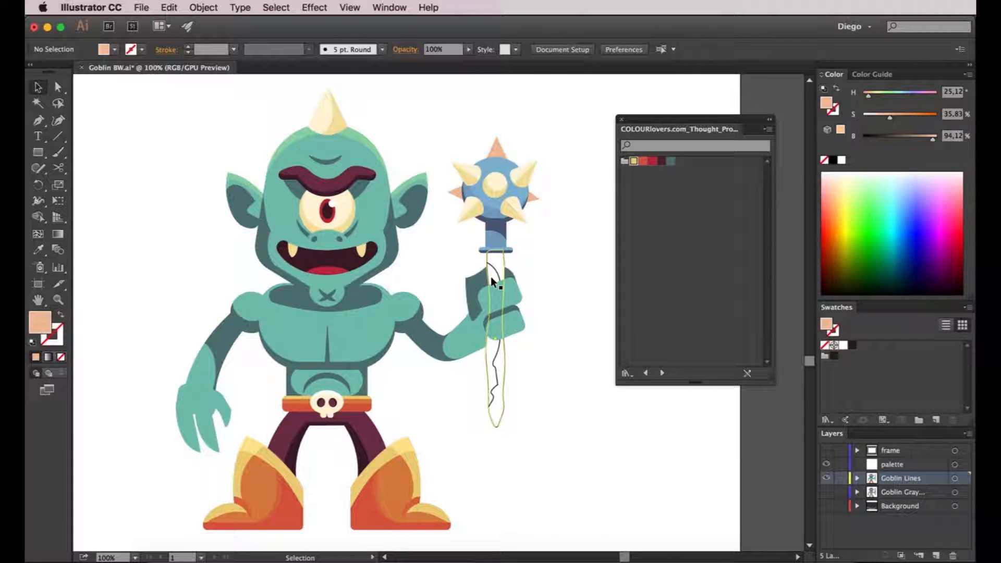
pyautogui.press('a')
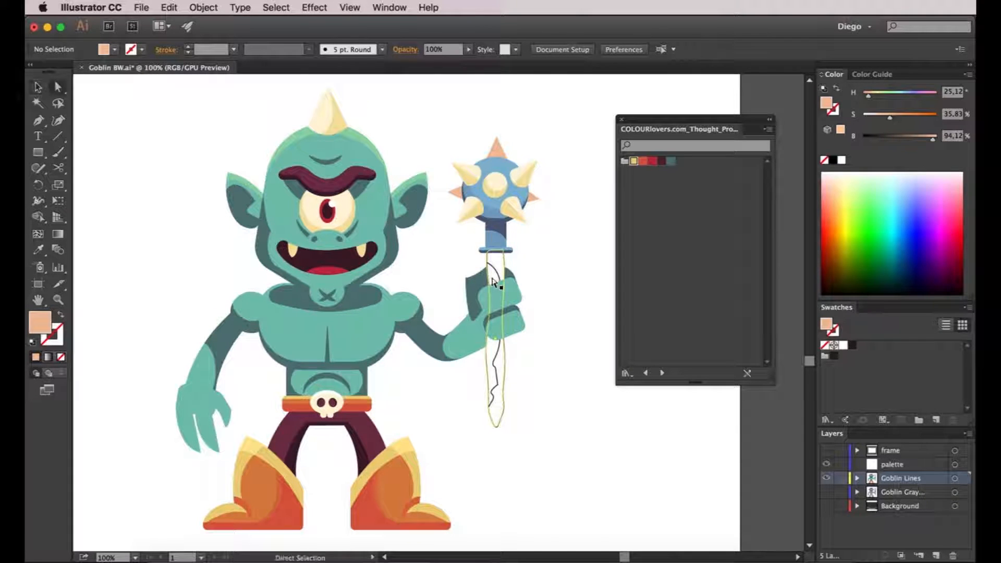
pyautogui.click(495, 283)
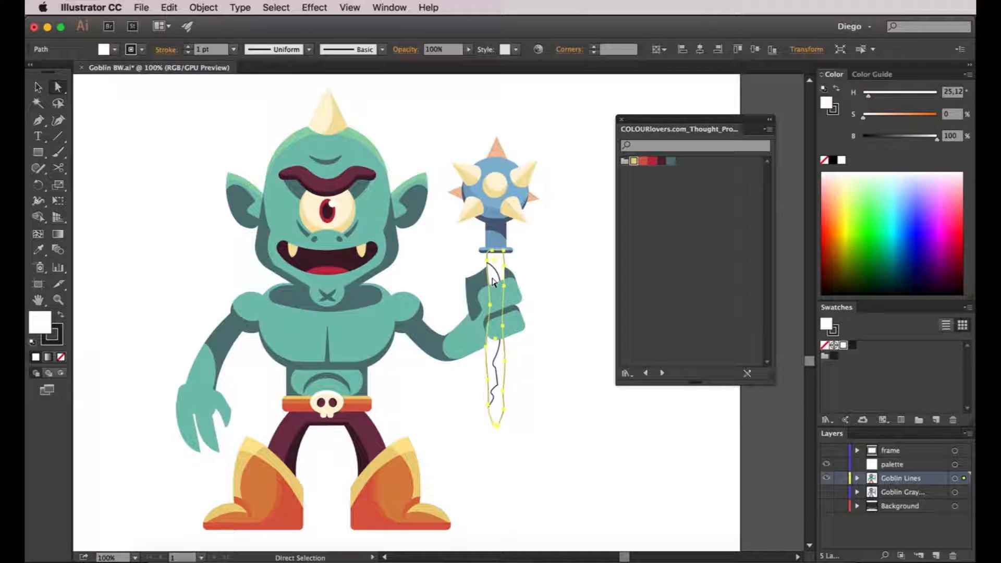
pyautogui.press('i')
pyautogui.click(371, 431)
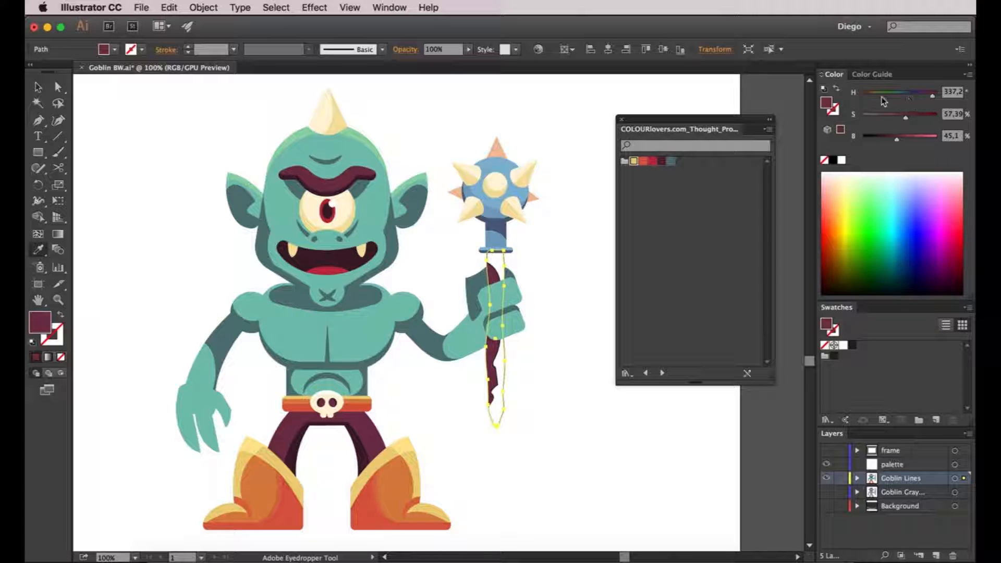
pyautogui.click(867, 95)
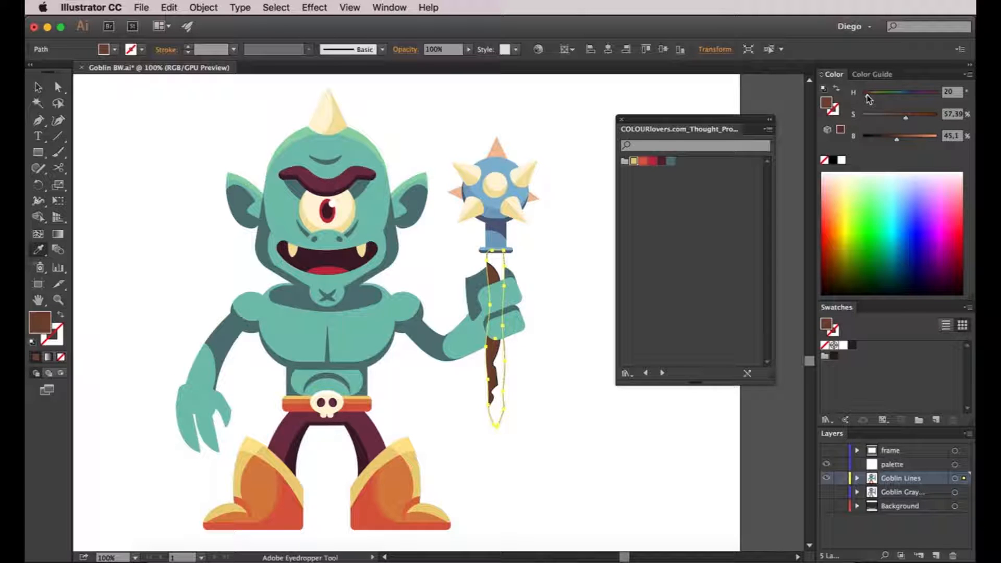
pyautogui.moveTo(868, 95); pyautogui.dragTo(869, 92)
pyautogui.press('a')
pyautogui.click(537, 316)
# Fill the handle's lit shape with the brown sampled from its base, without a stroke, and raise its brightness to about 56%
pyautogui.click(499, 265)
pyautogui.press('i')
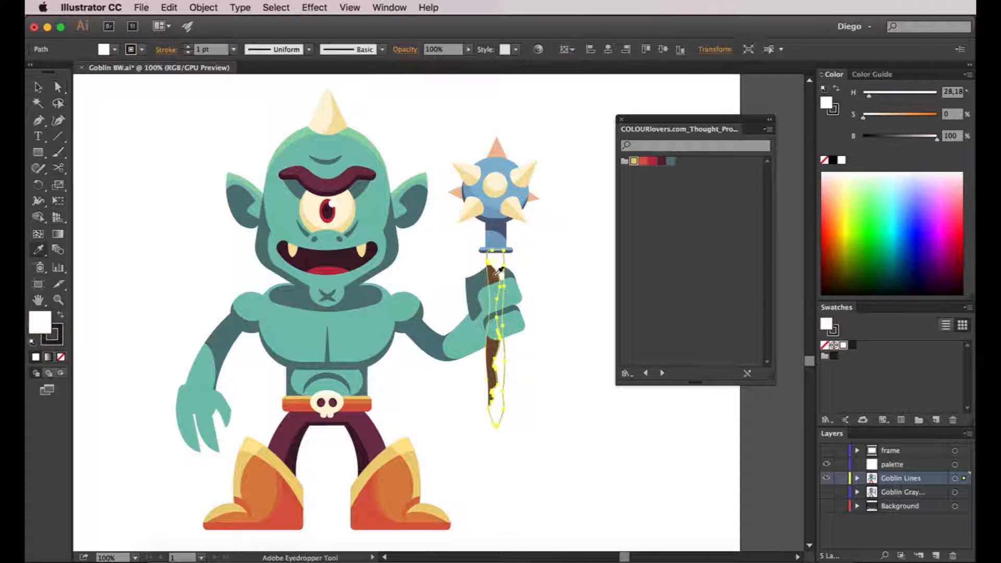
pyautogui.click(491, 277)
pyautogui.moveTo(897, 139)
pyautogui.mouseDown()
pyautogui.moveTo(912, 119)
pyautogui.moveTo(908, 139)
pyautogui.mouseUp()
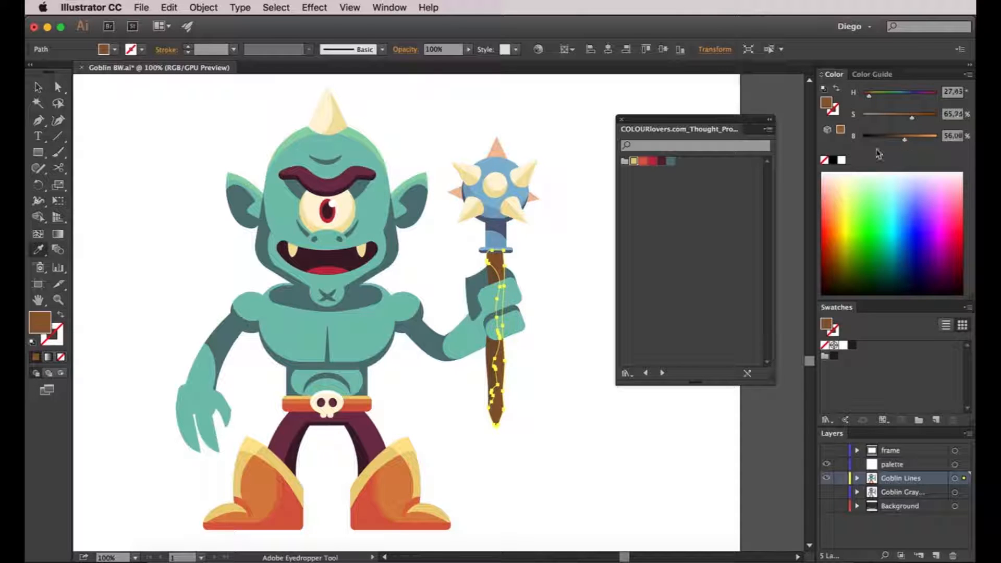
pyautogui.press('a')
pyautogui.click(570, 252)
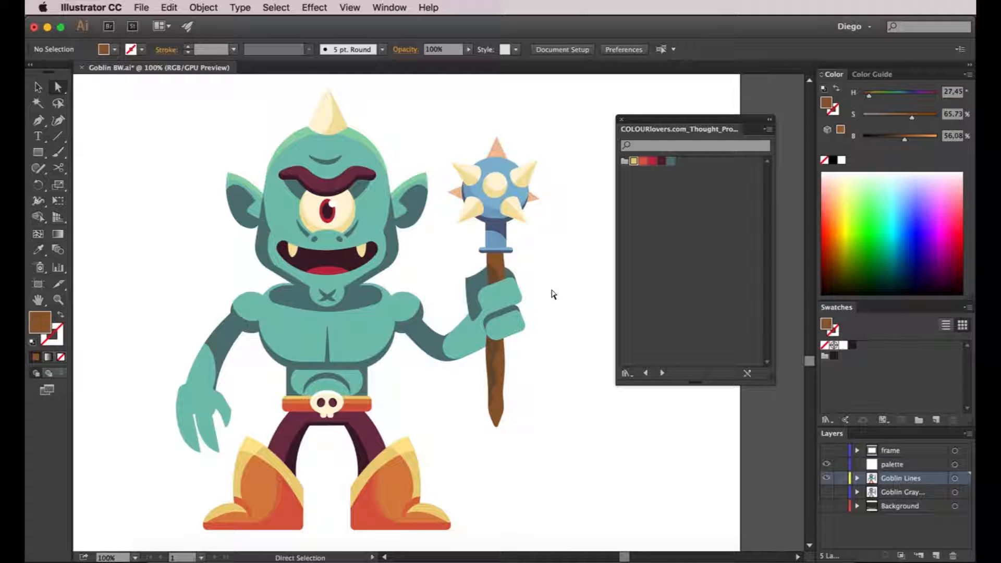
pyautogui.moveTo(534, 329)
pyautogui.mouseDown()
pyautogui.moveTo(557, 318)
pyautogui.moveTo(540, 328)
pyautogui.mouseUp()
pyautogui.scroll(-1, 561, 323)
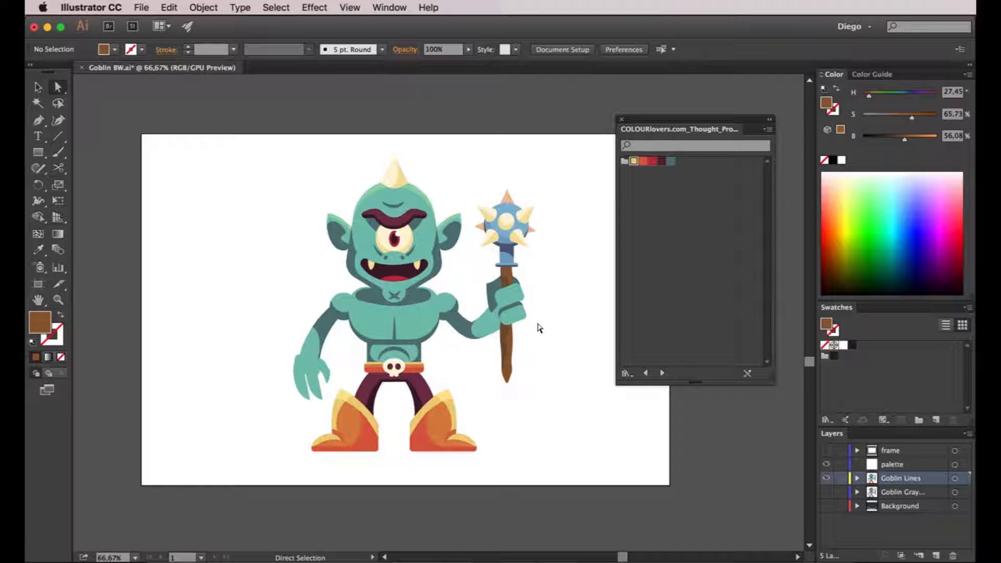